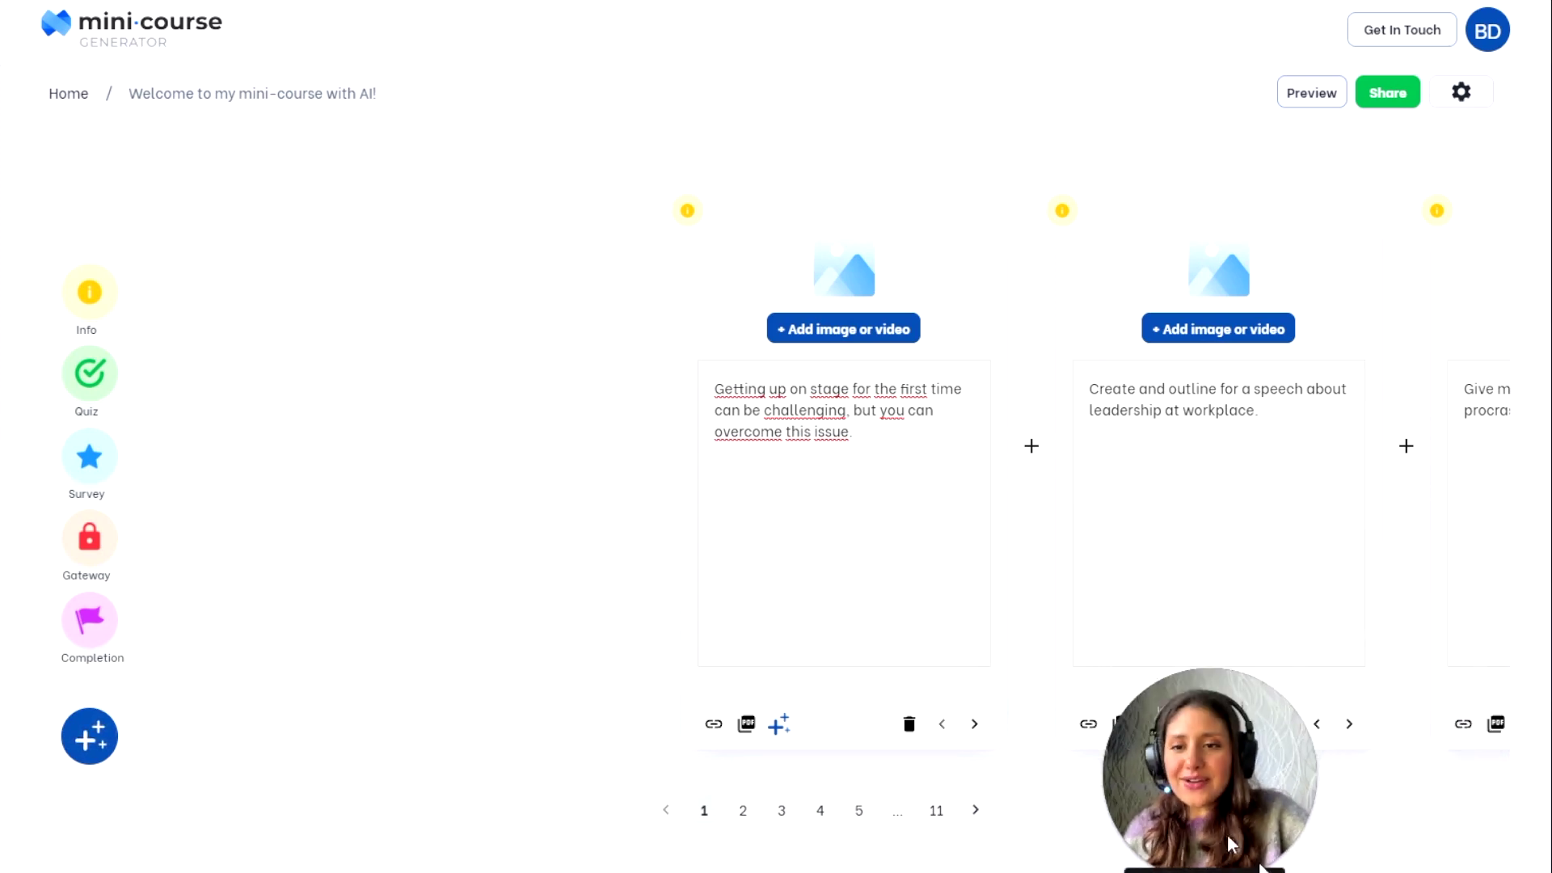
Insert AI output 1, the numbered stage-fright tips, into the card and select the leadership card.
{"action": "mouse_move", "coordinate": [1182, 801]}
{"action": "left_mouse_down"}
{"action": "mouse_move", "coordinate": [471, 485]}
{"action": "mouse_move", "coordinate": [251, 251]}
{"action": "left_mouse_up"}
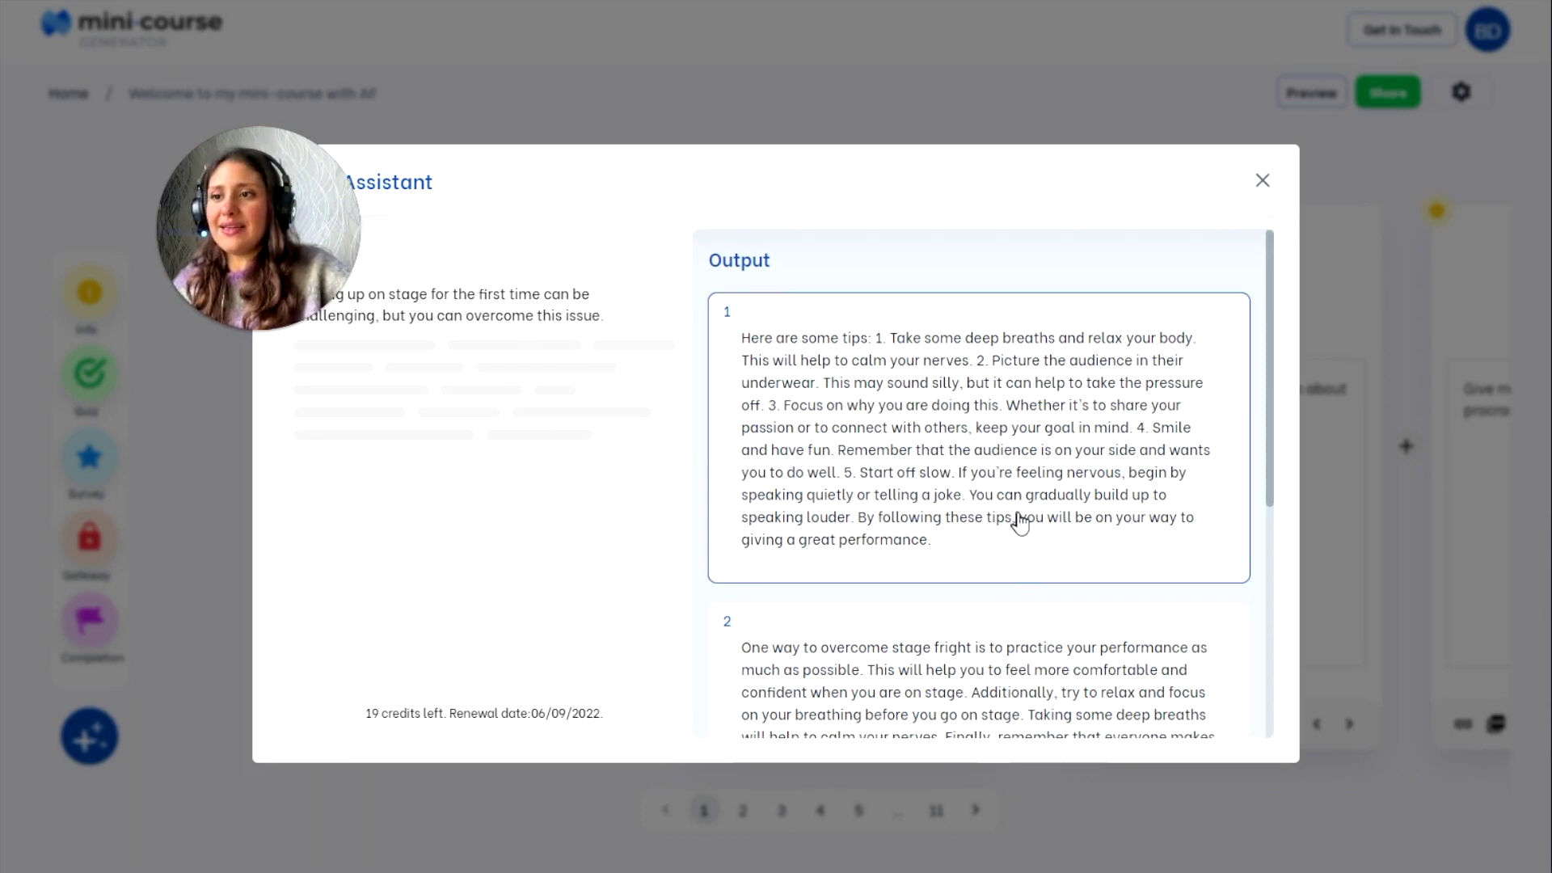
{"action": "scroll", "coordinate": [1019, 524], "scroll_direction": "down", "scroll_amount": 3}
{"action": "scroll", "coordinate": [1031, 527], "scroll_direction": "down", "scroll_amount": 2}
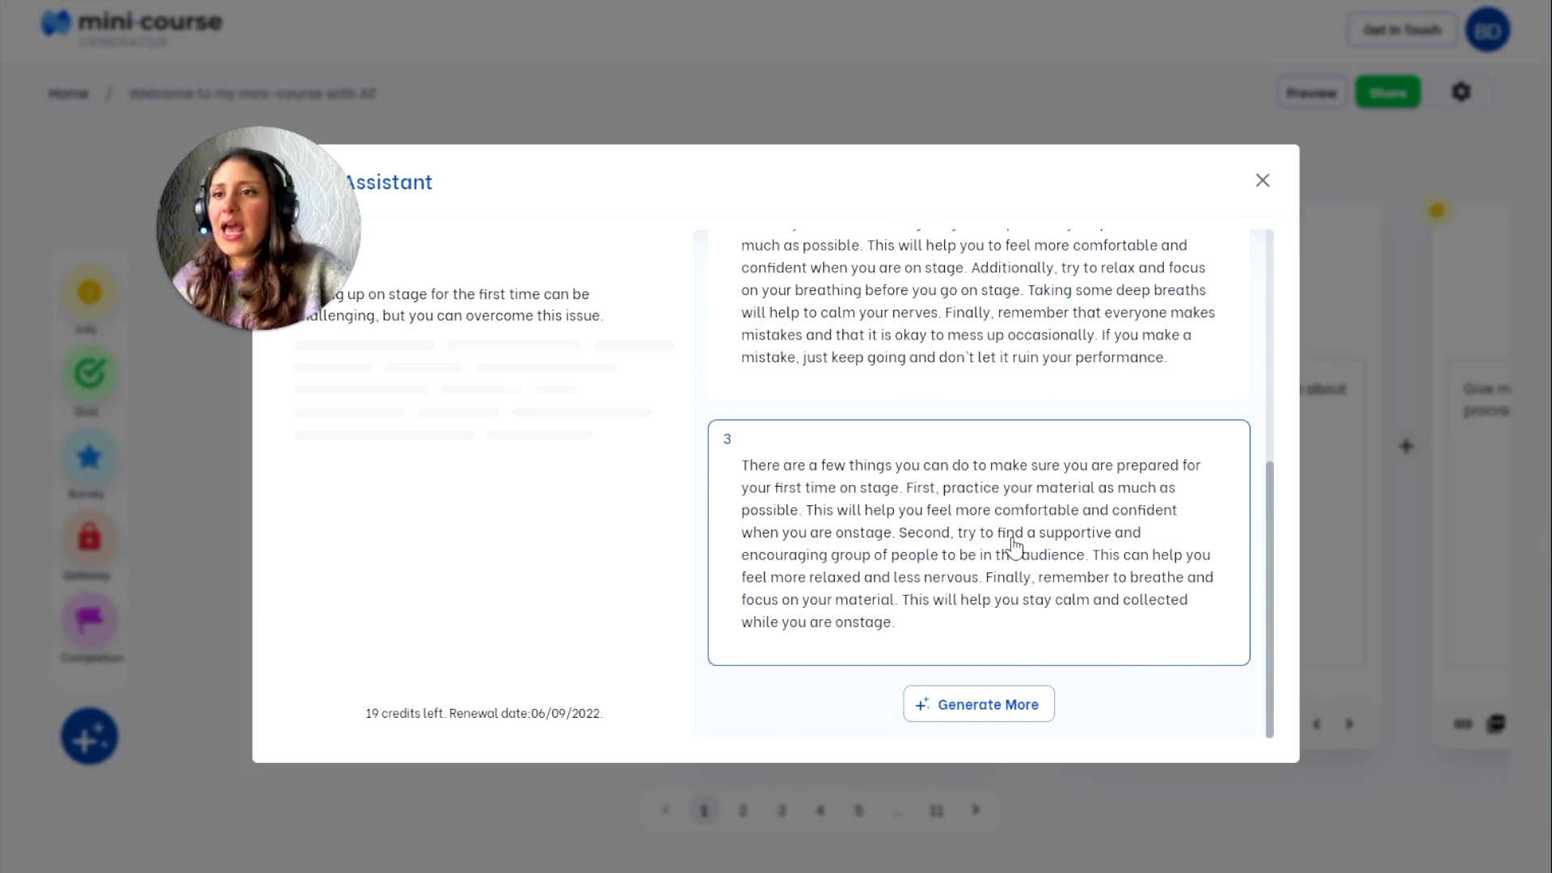
{"action": "scroll", "coordinate": [1014, 546], "scroll_direction": "up", "scroll_amount": 3}
{"action": "scroll", "coordinate": [1011, 546], "scroll_direction": "up", "scroll_amount": 3}
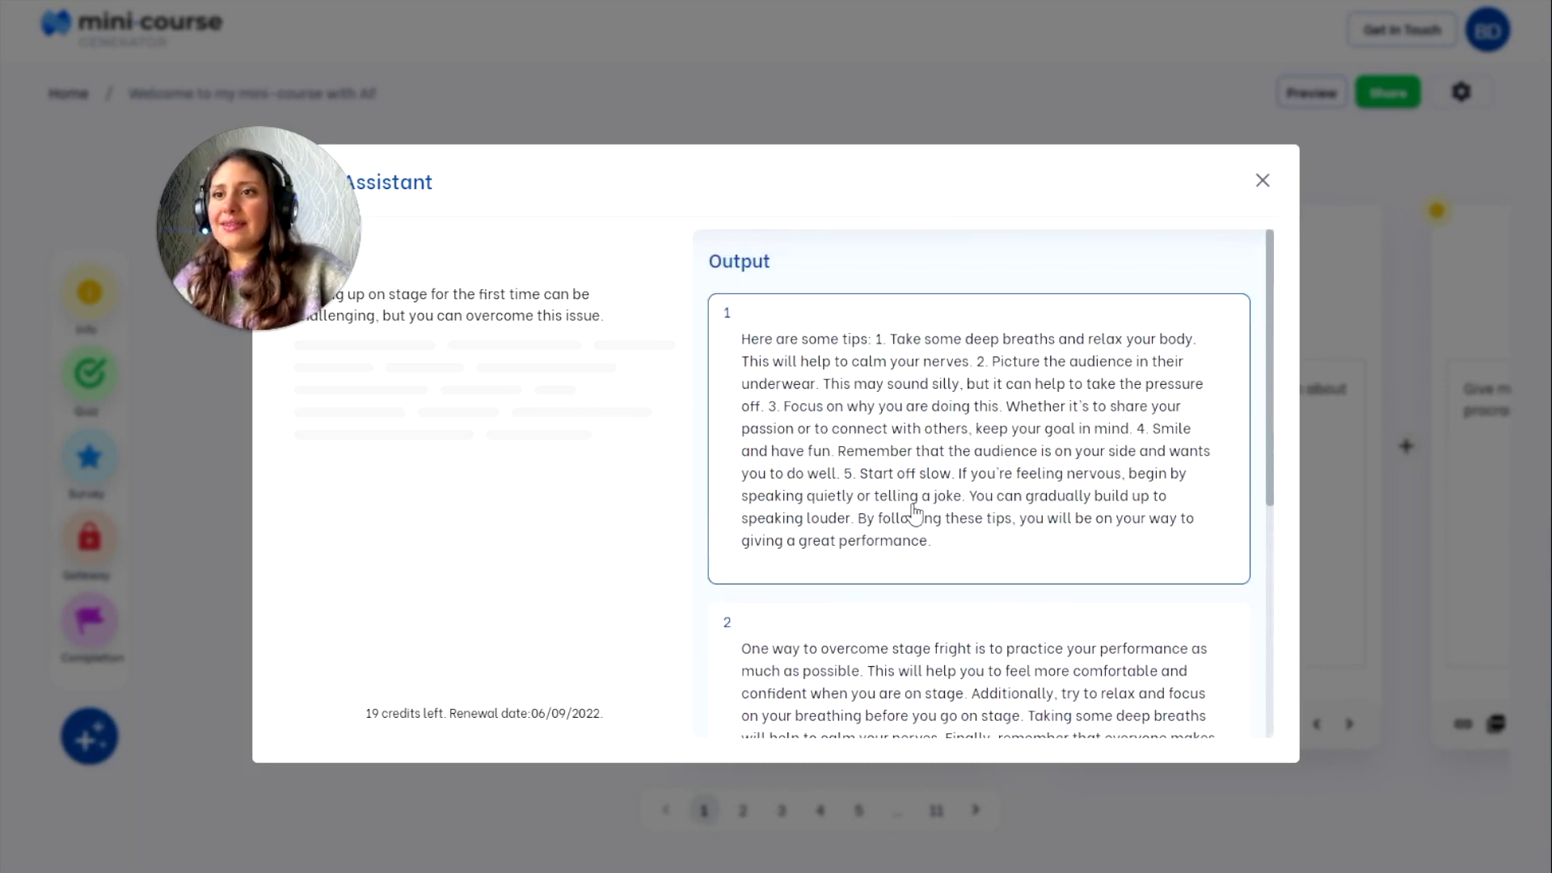
{"action": "left_click", "coordinate": [1047, 552]}
{"action": "scroll", "coordinate": [849, 510], "scroll_direction": "down", "scroll_amount": 2}
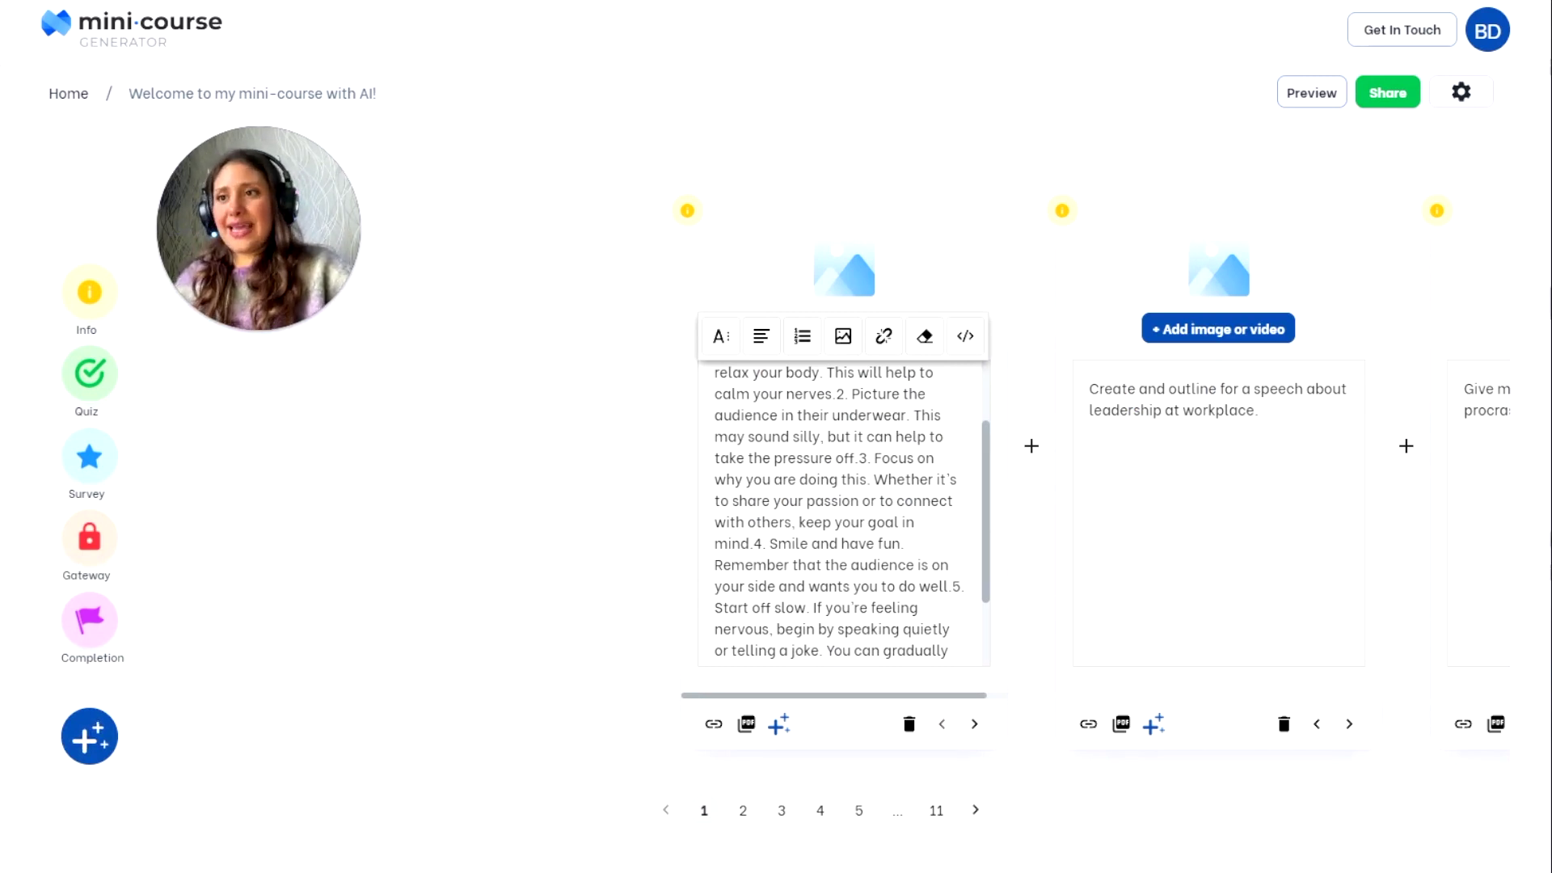
{"action": "left_click", "coordinate": [1097, 485]}
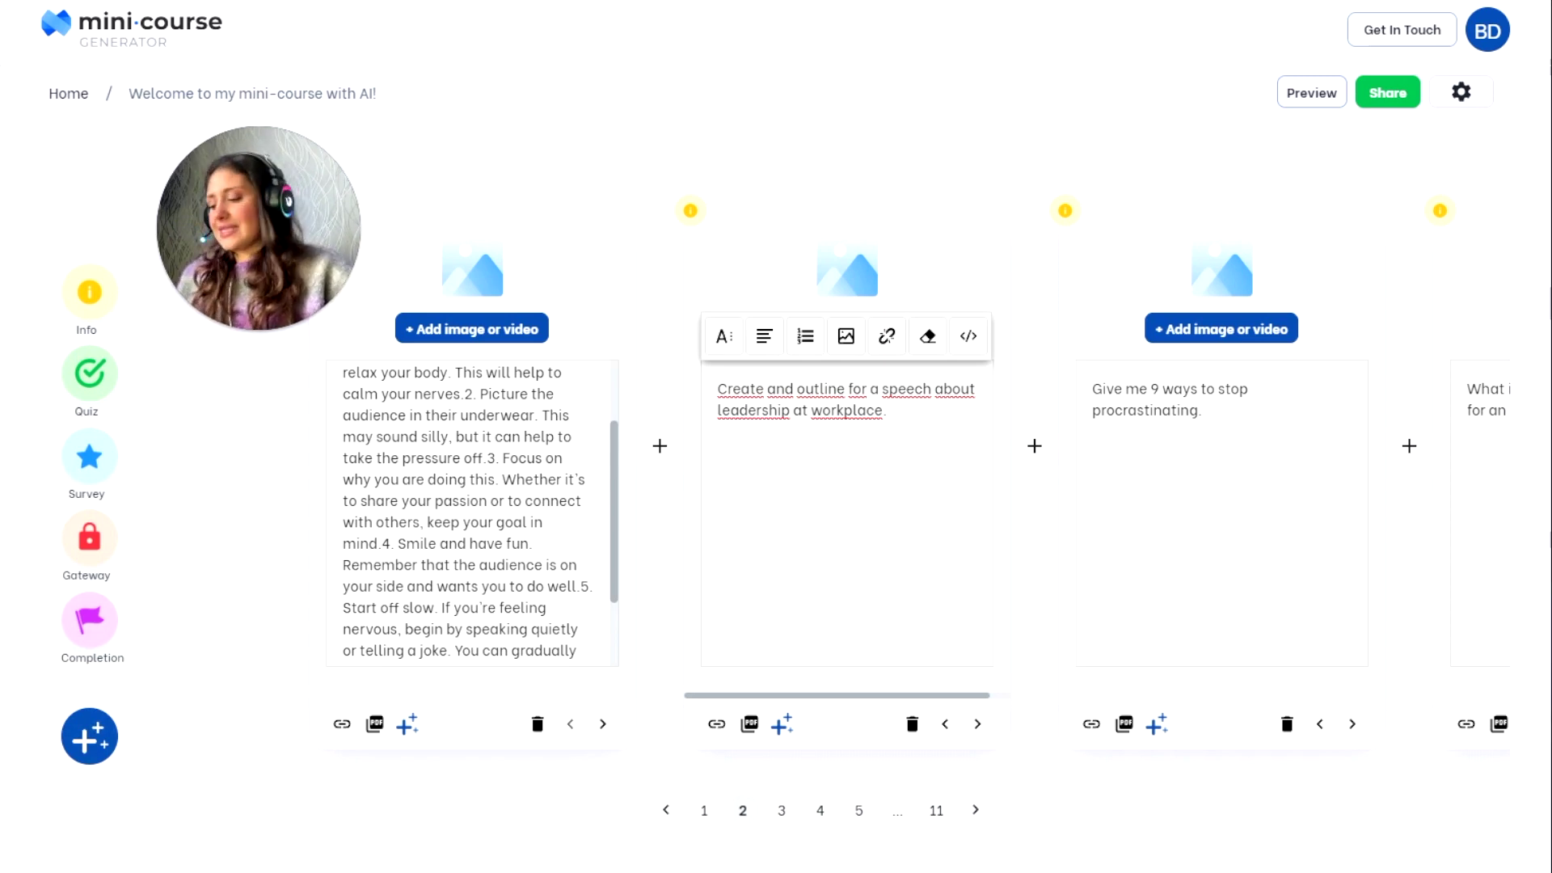
{"action": "type", "text": "+++"}
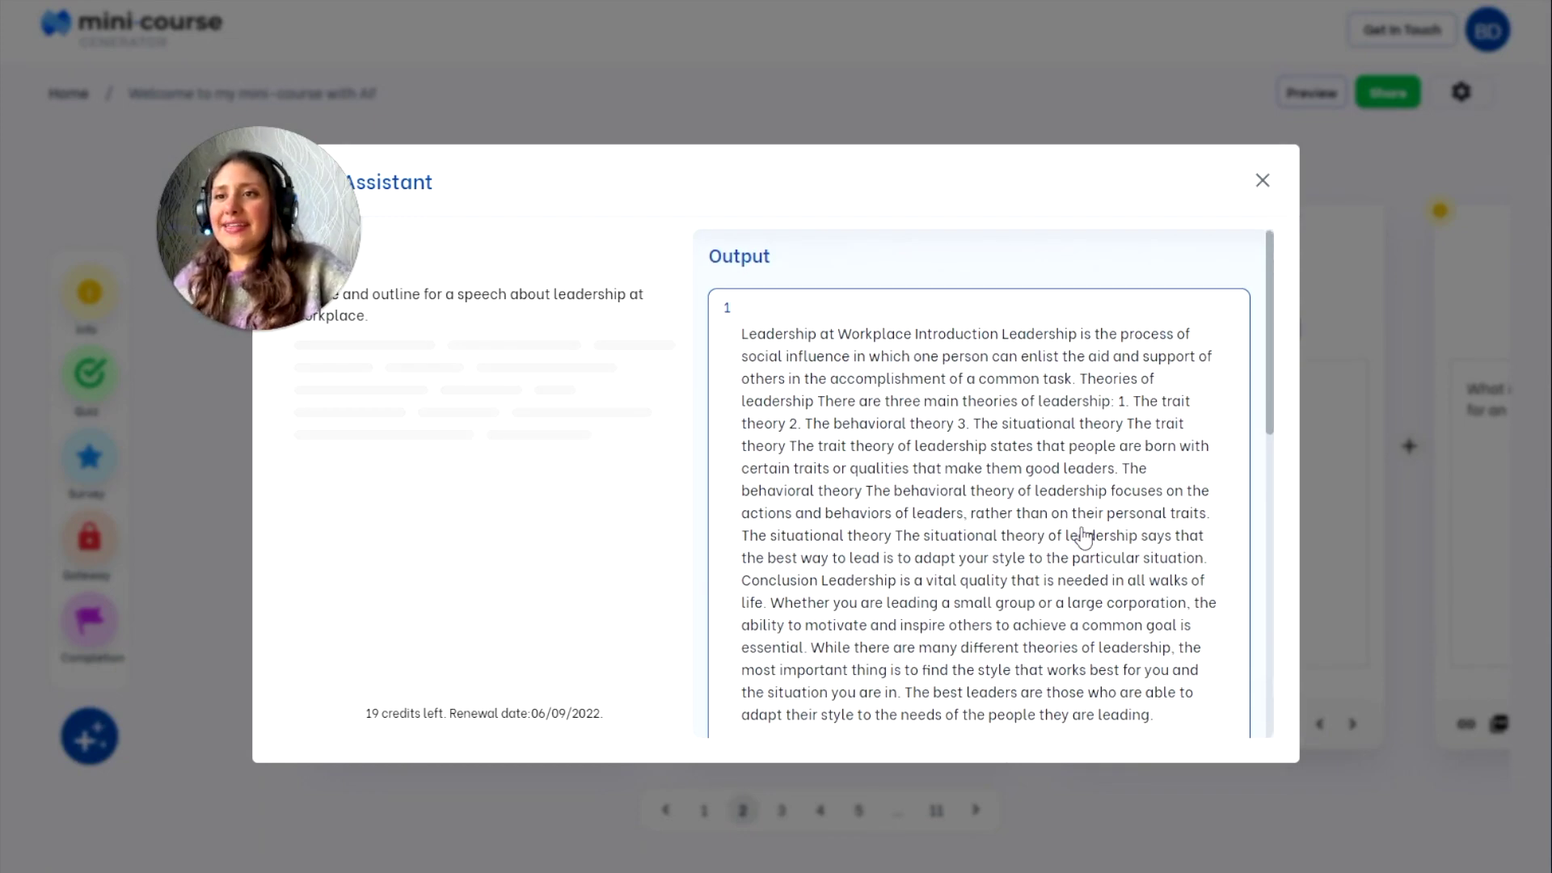
{"action": "scroll", "coordinate": [1083, 537], "scroll_direction": "down", "scroll_amount": 3}
{"action": "scroll", "coordinate": [1076, 542], "scroll_direction": "down", "scroll_amount": 2}
{"action": "scroll", "coordinate": [1007, 485], "scroll_direction": "down", "scroll_amount": 3}
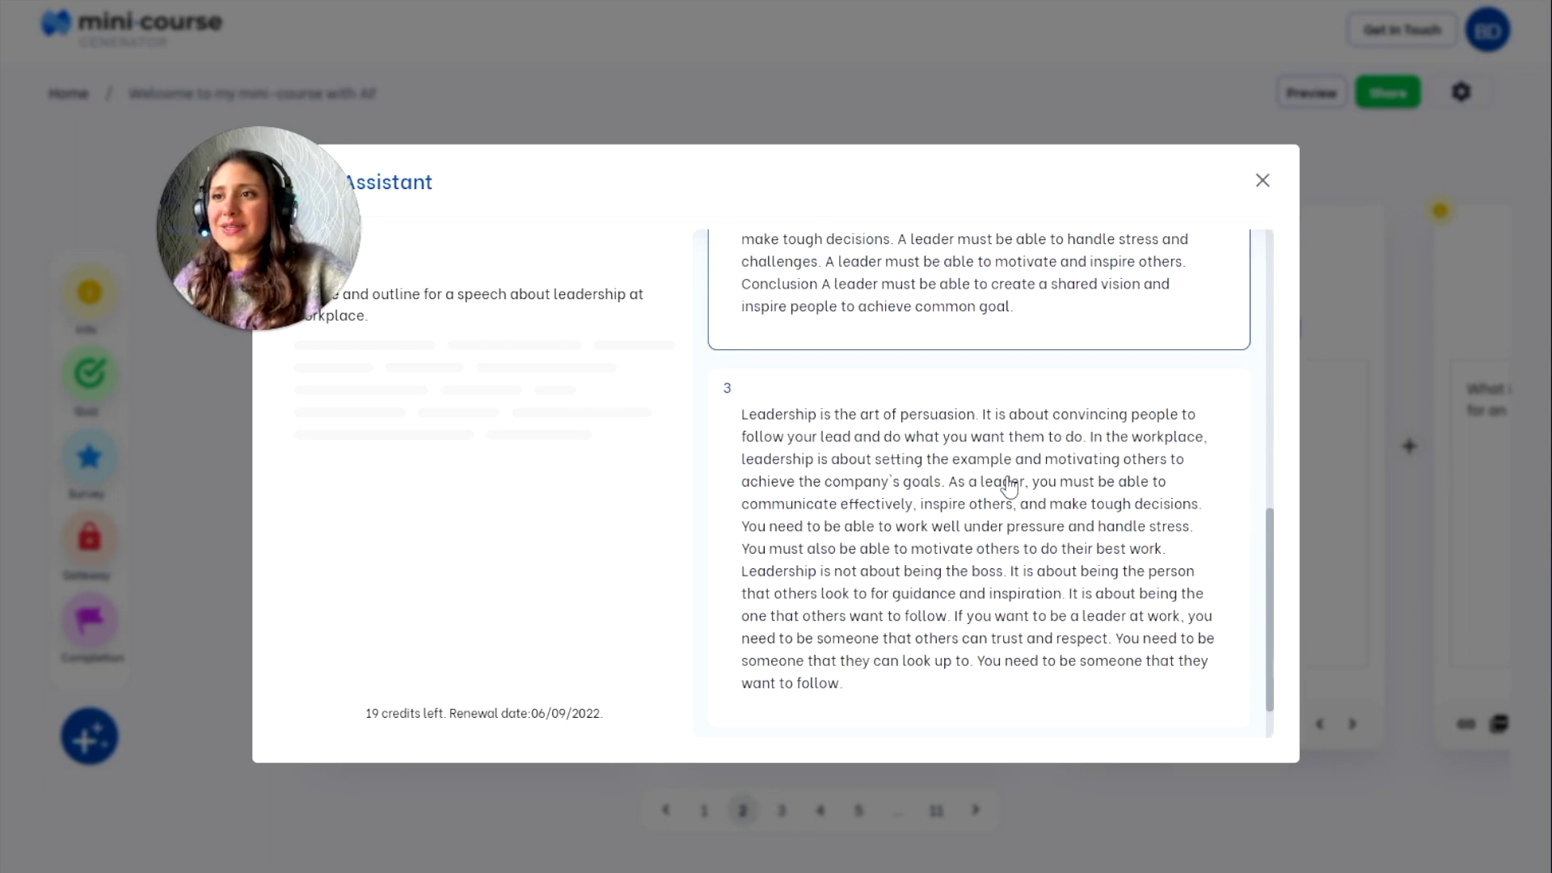
{"action": "scroll", "coordinate": [995, 507], "scroll_direction": "down", "scroll_amount": 1}
Insert AI answer 3, the leadership paragraphs, beneath the speech-outline prompt and select the procrastination card.
{"action": "left_click", "coordinate": [979, 514]}
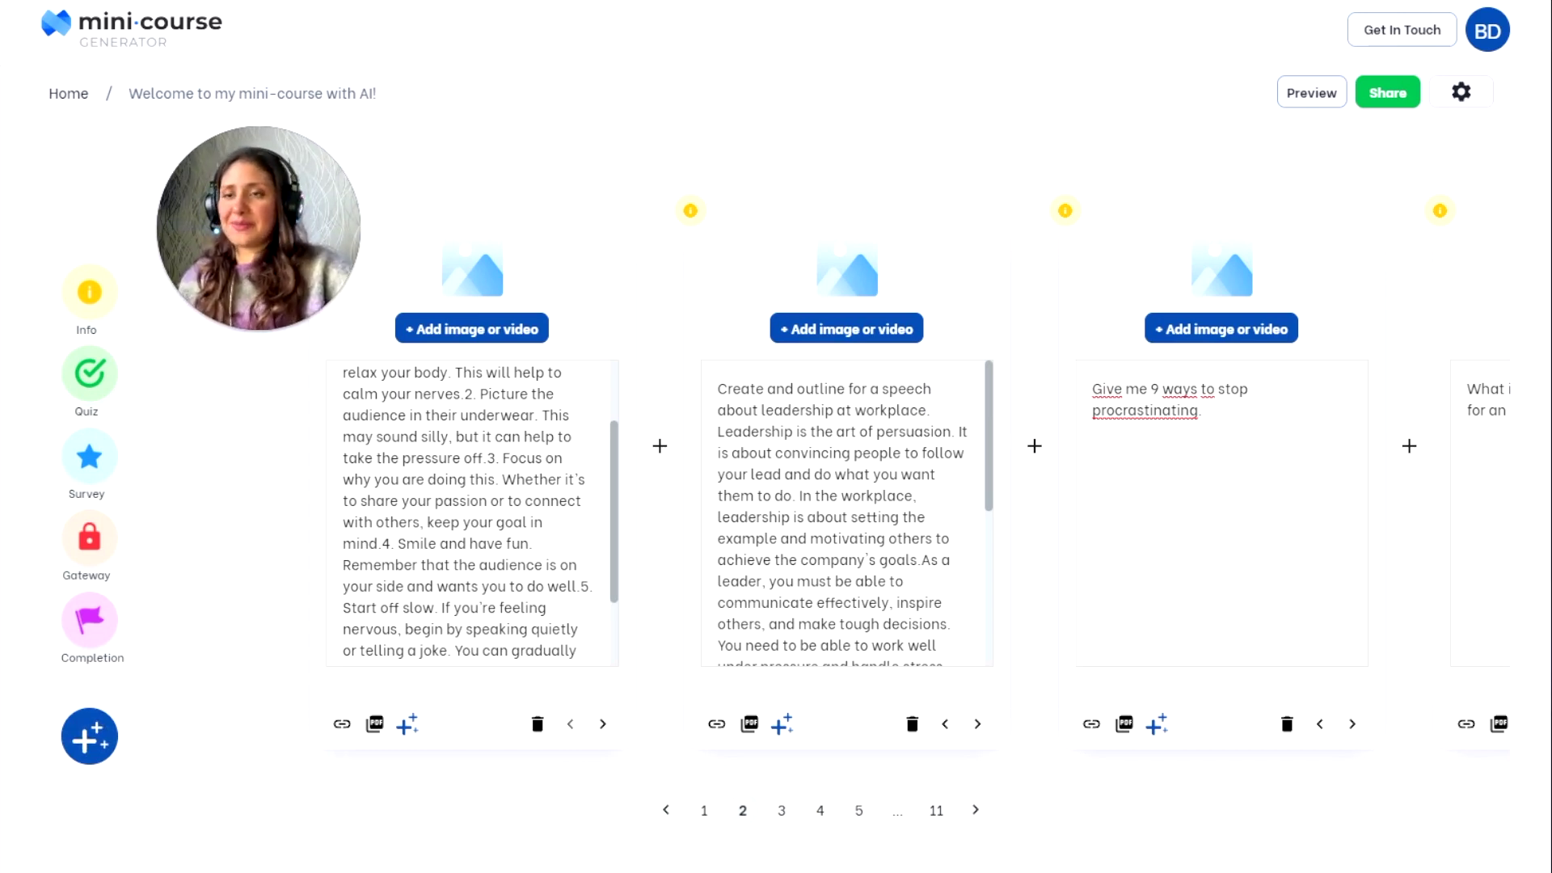
{"action": "left_click", "coordinate": [1201, 410]}
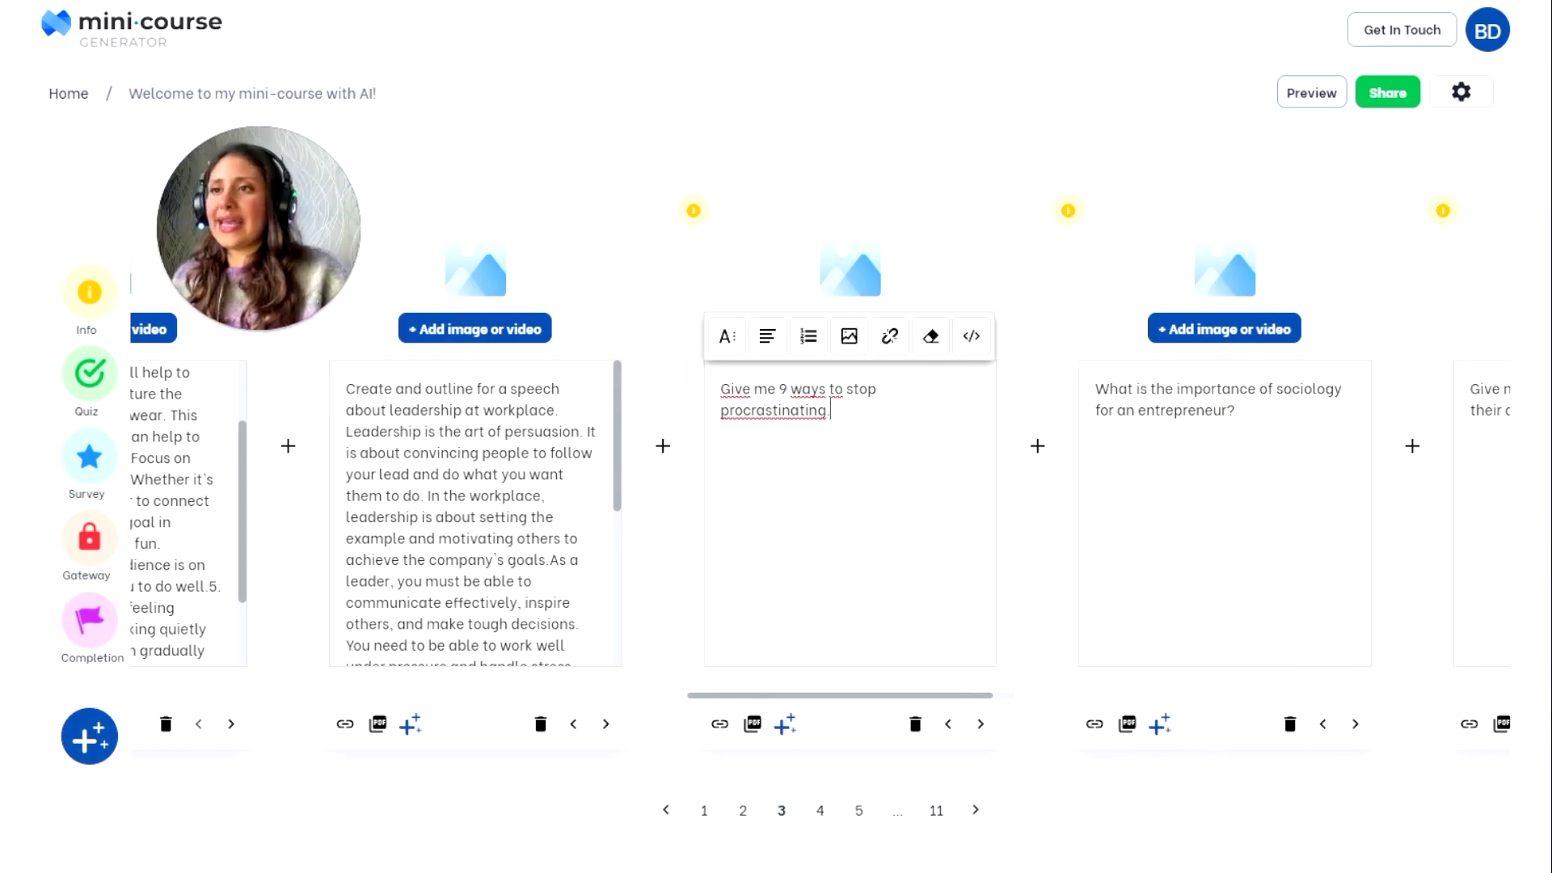
{"action": "type", "text": "+"}
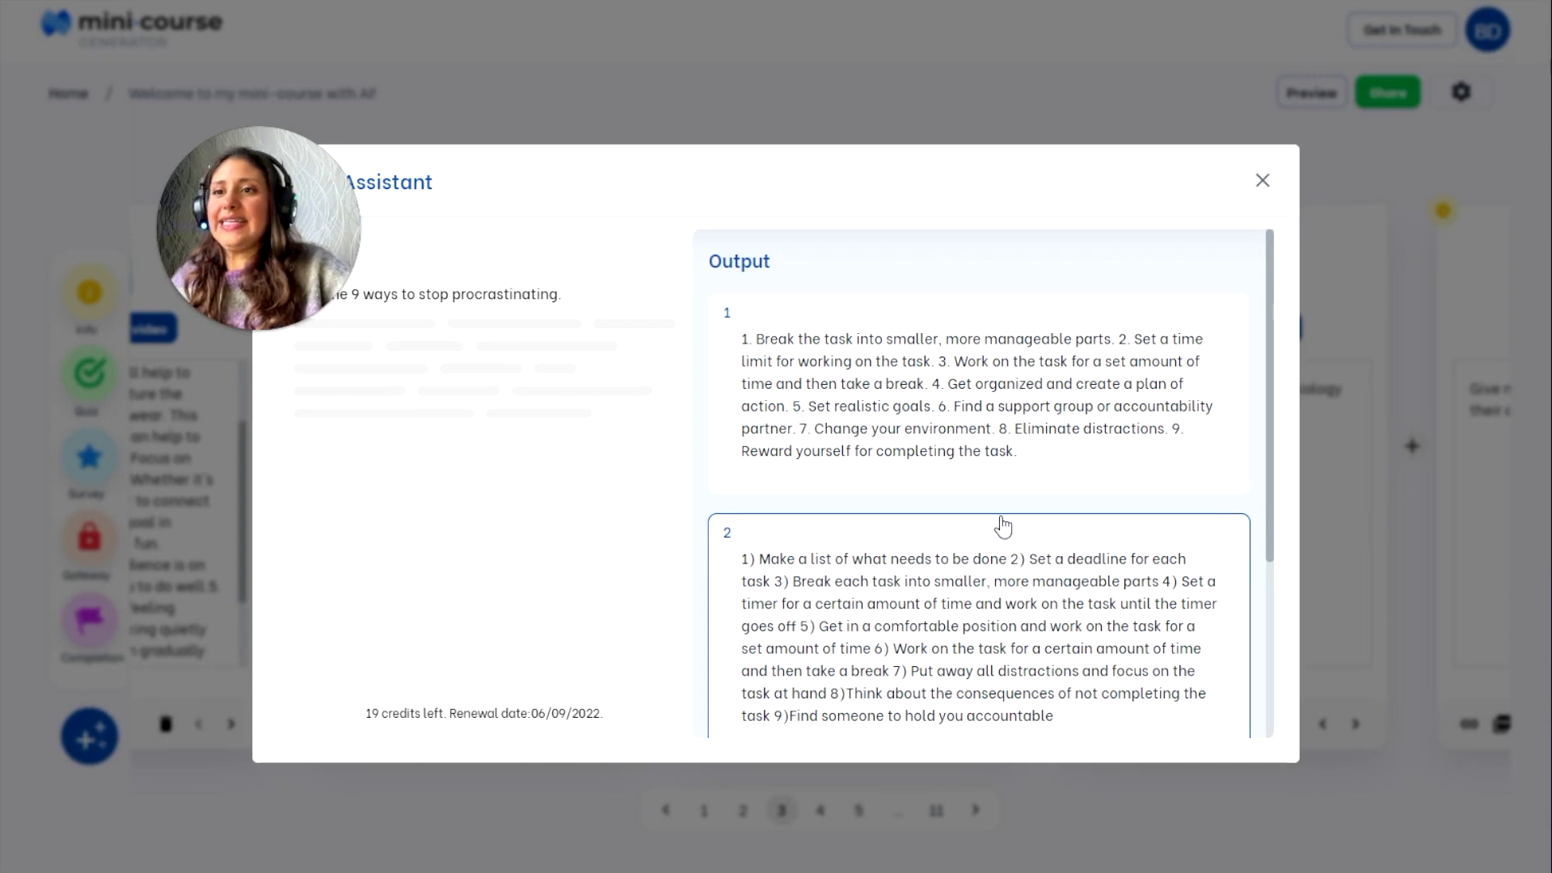
{"action": "scroll", "coordinate": [998, 527], "scroll_direction": "down", "scroll_amount": 2}
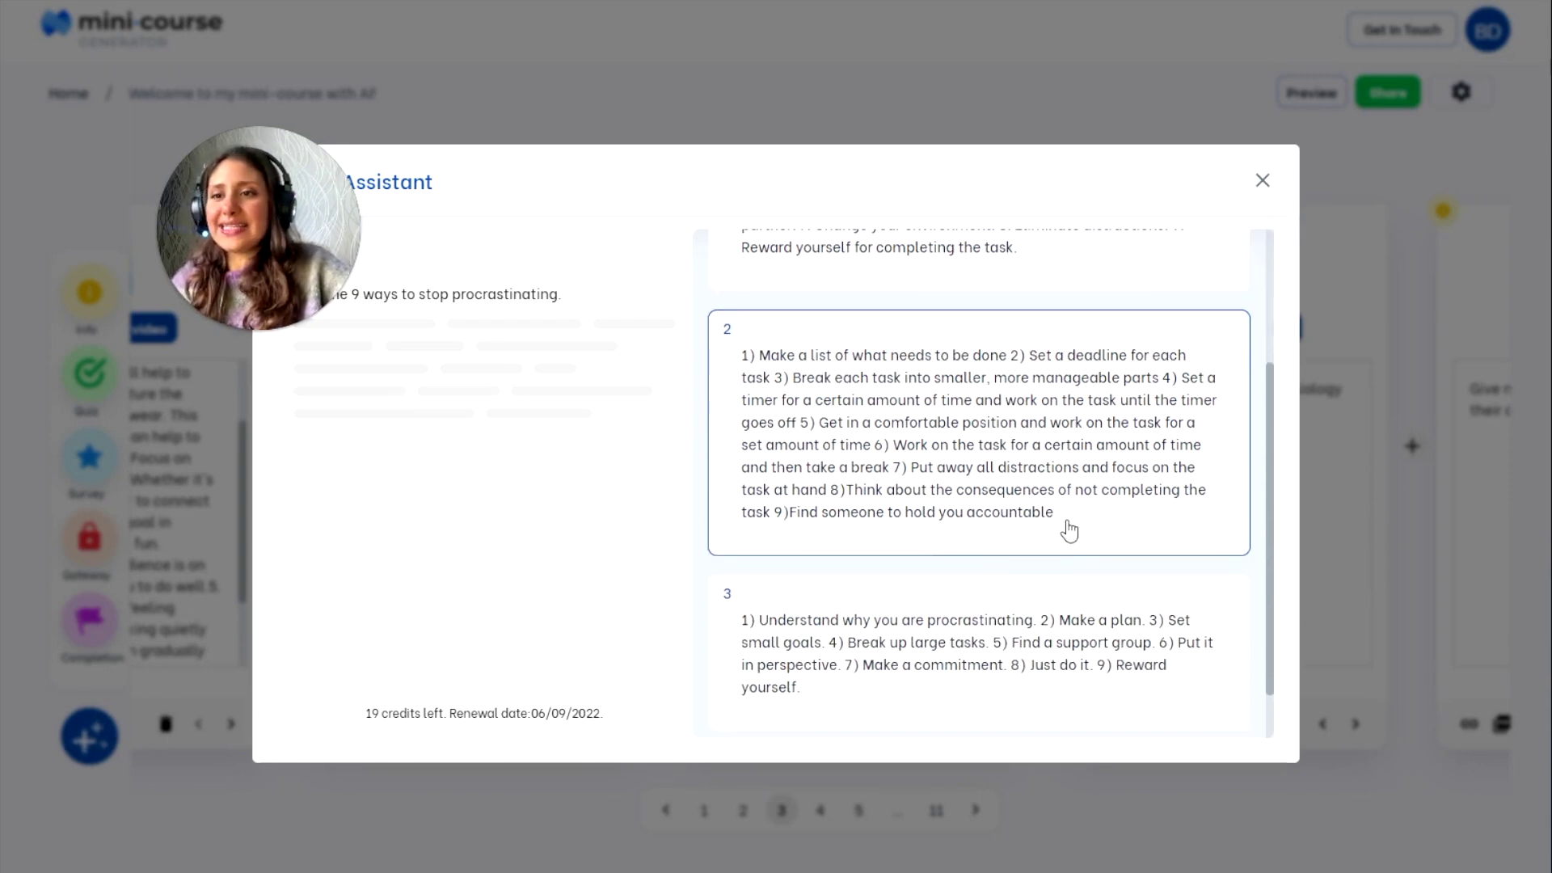
{"action": "scroll", "coordinate": [1068, 531], "scroll_direction": "up", "scroll_amount": 2}
Insert AI output 1, the nine numbered tips, delete the prompt sentence, and go to page 4.
{"action": "left_click", "coordinate": [1015, 440]}
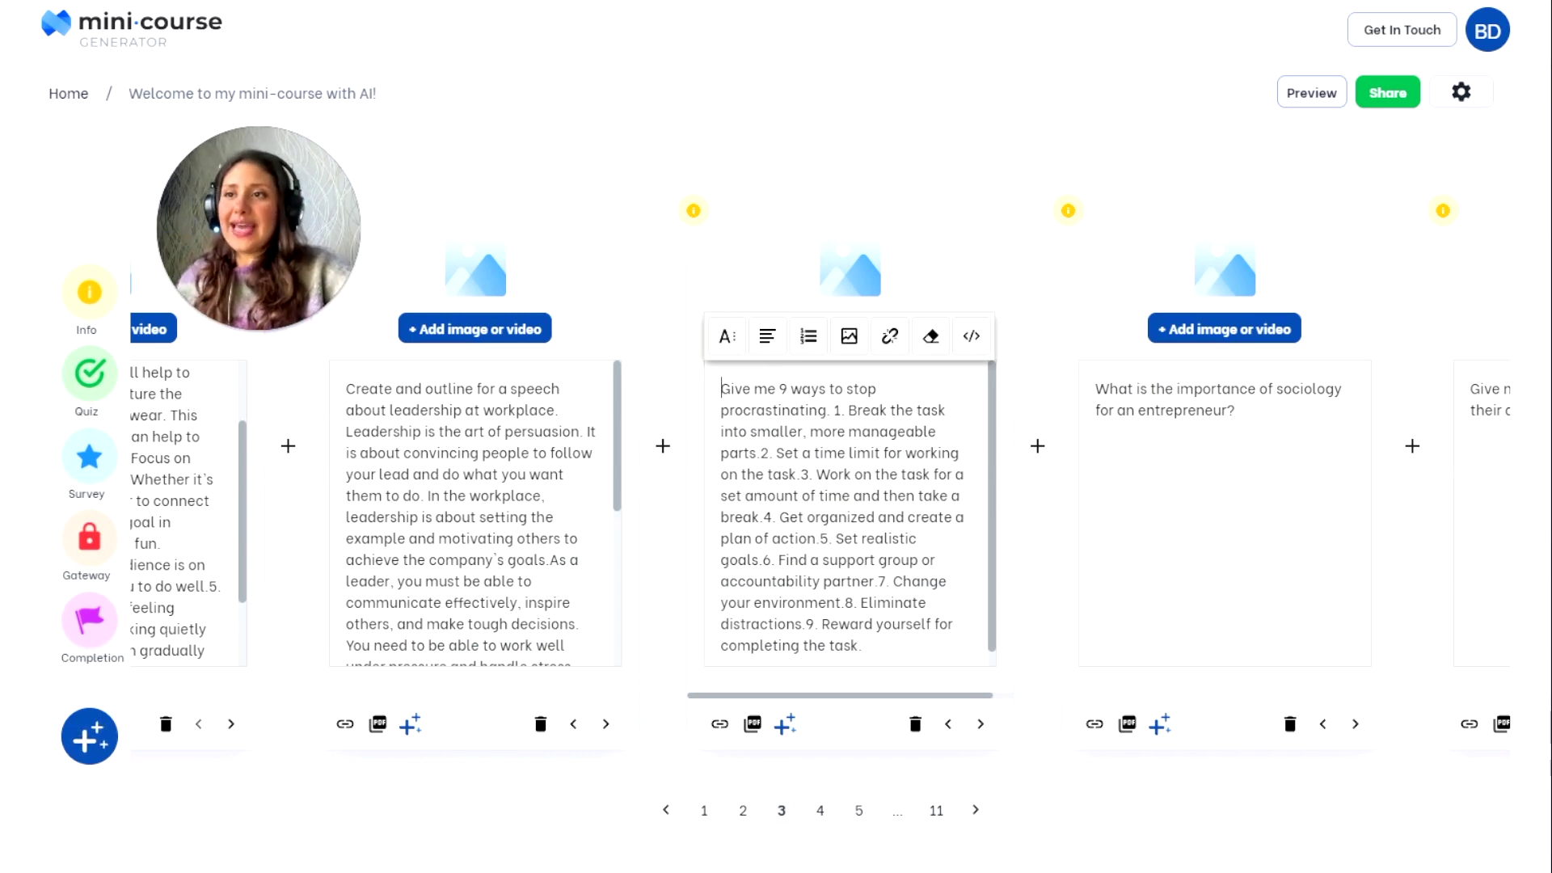
{"action": "left_click_drag", "start_coordinate": [721, 388], "coordinate": [829, 410]}
{"action": "key", "text": "BackSpace"}
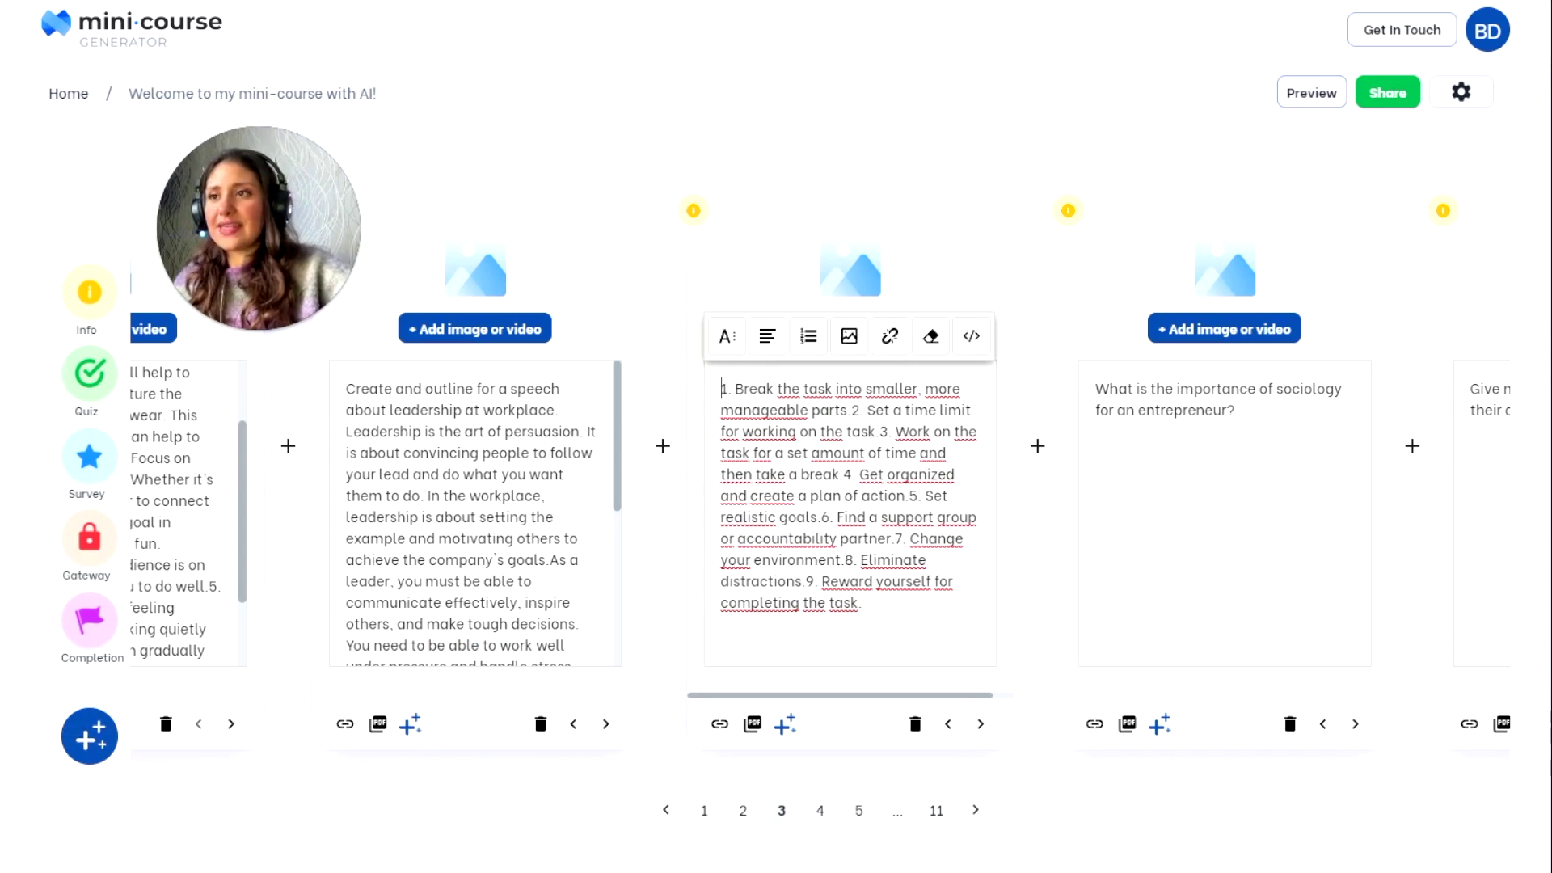
{"action": "left_click_drag", "start_coordinate": [852, 409], "coordinate": [878, 432]}
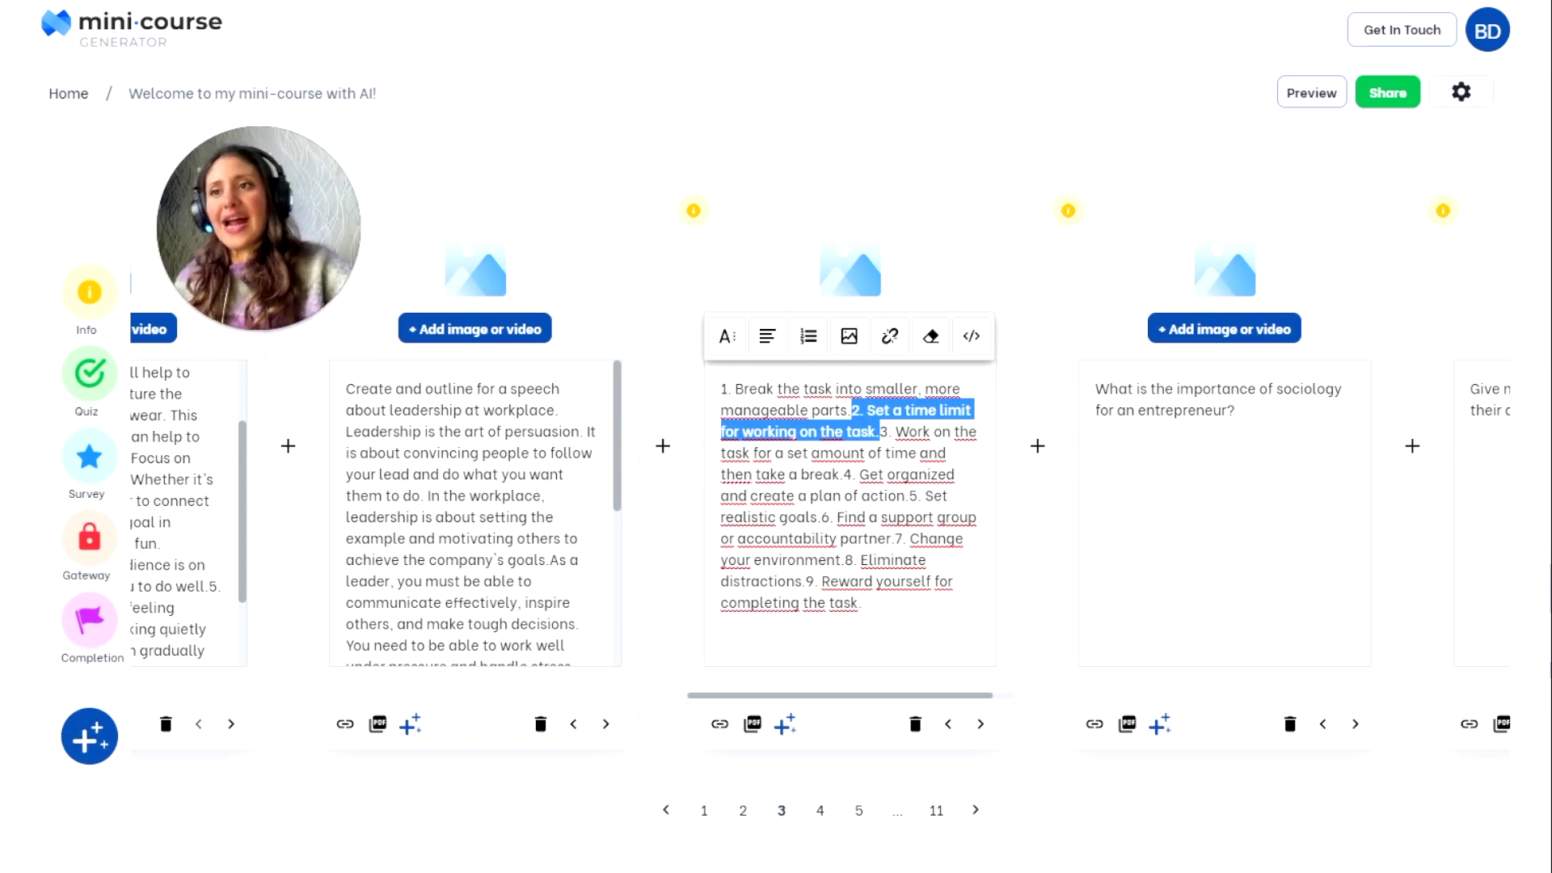
{"action": "key", "text": "ctrl+End"}
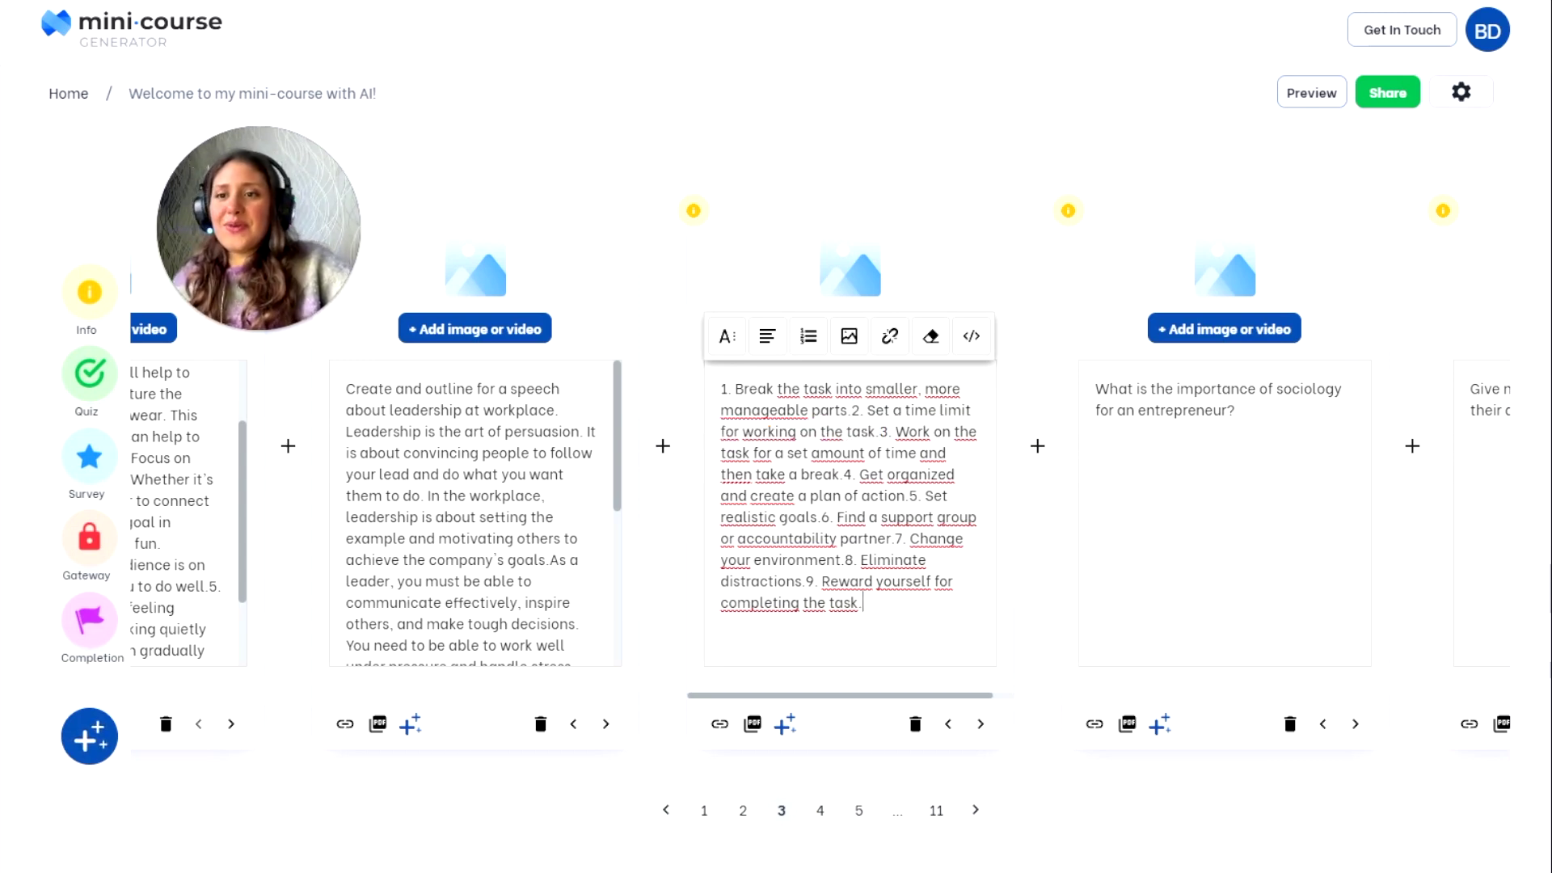
{"action": "left_click", "coordinate": [822, 810]}
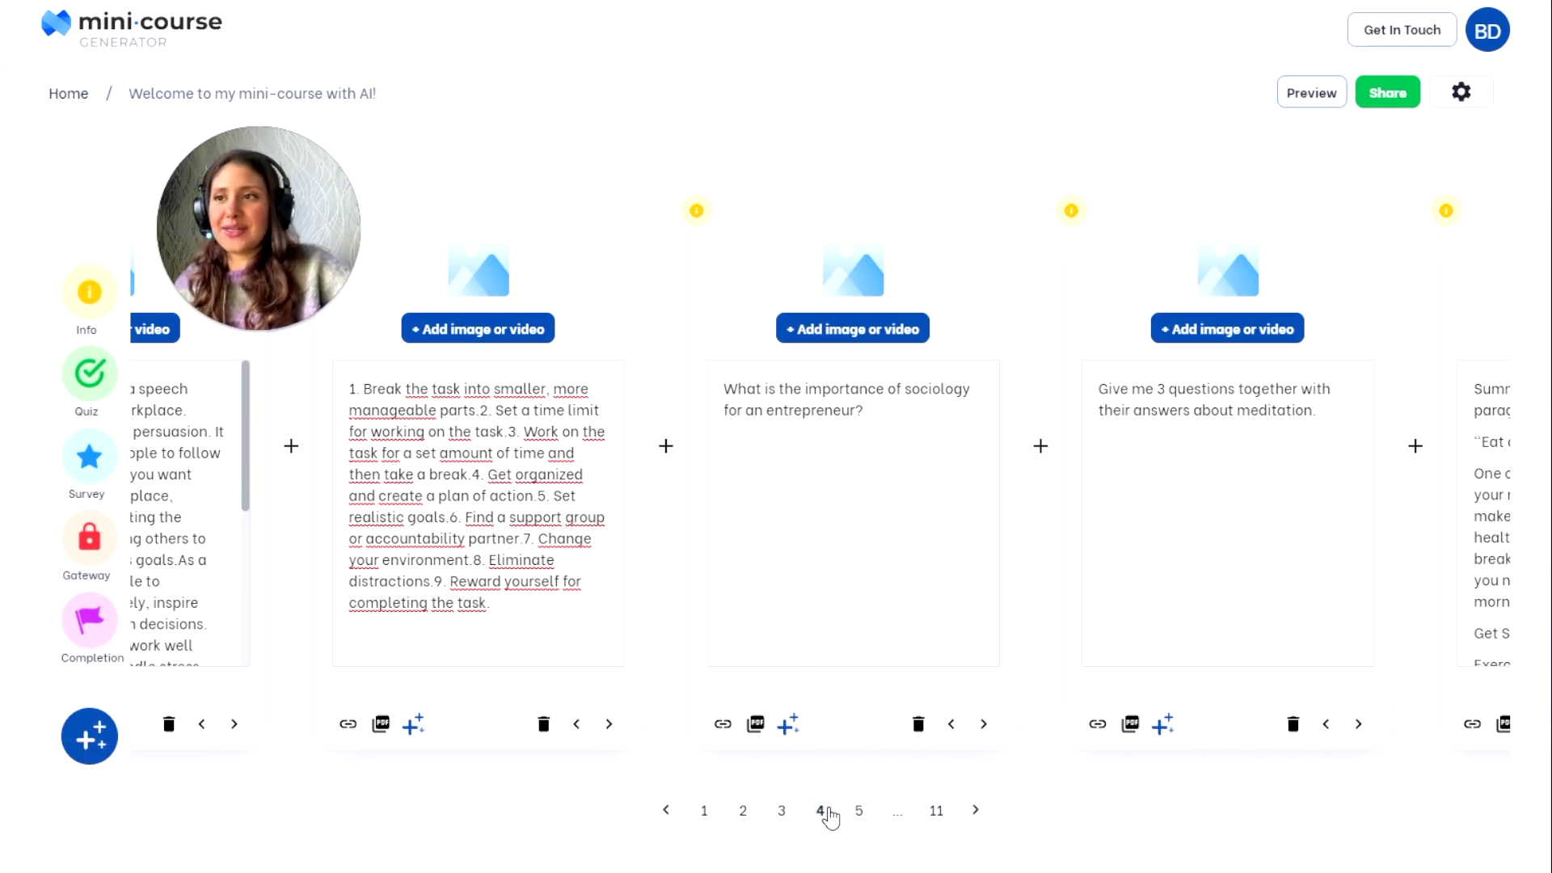
Generate more AI answers and insert answer 6 on sociology for entrepreneurs into the fourth card.
{"action": "left_click", "coordinate": [864, 409]}
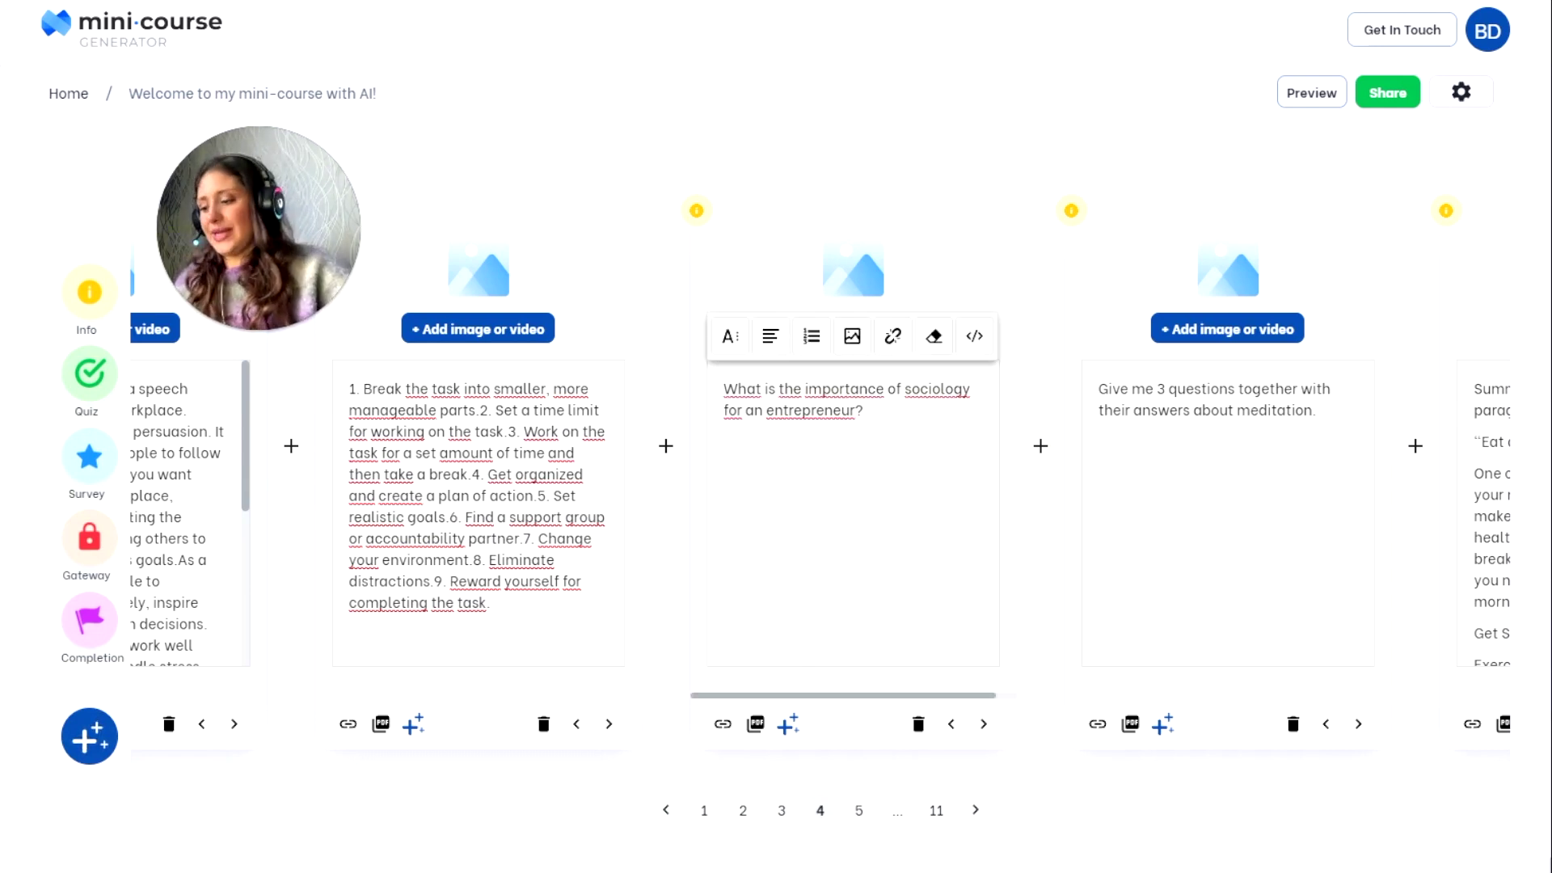
{"action": "type", "text": "+++"}
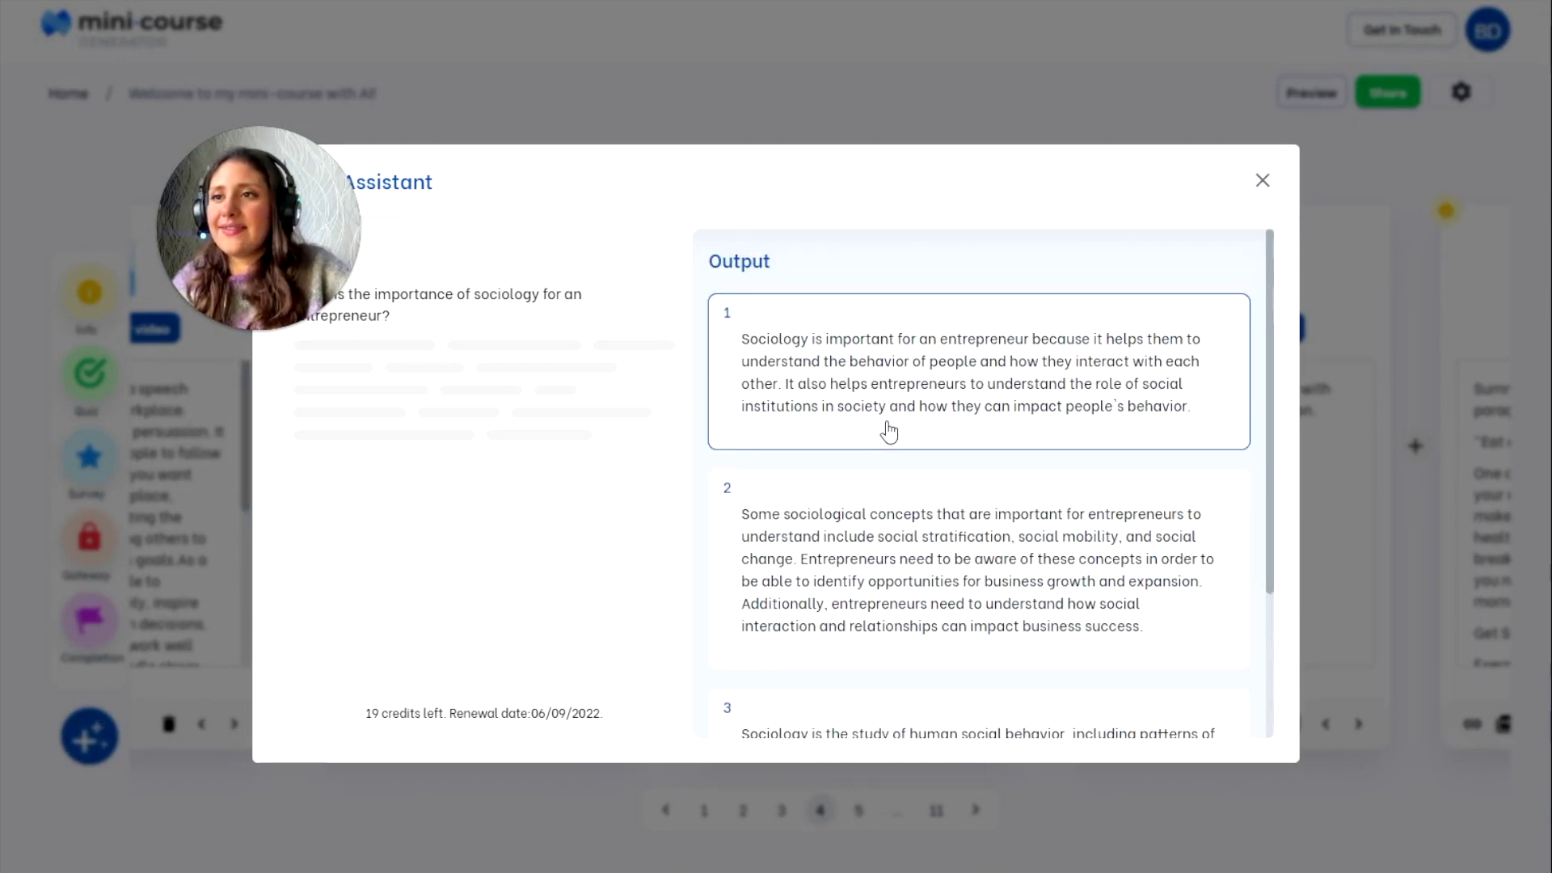
{"action": "scroll", "coordinate": [888, 431], "scroll_direction": "down", "scroll_amount": 3}
{"action": "scroll", "coordinate": [886, 436], "scroll_direction": "down", "scroll_amount": 1}
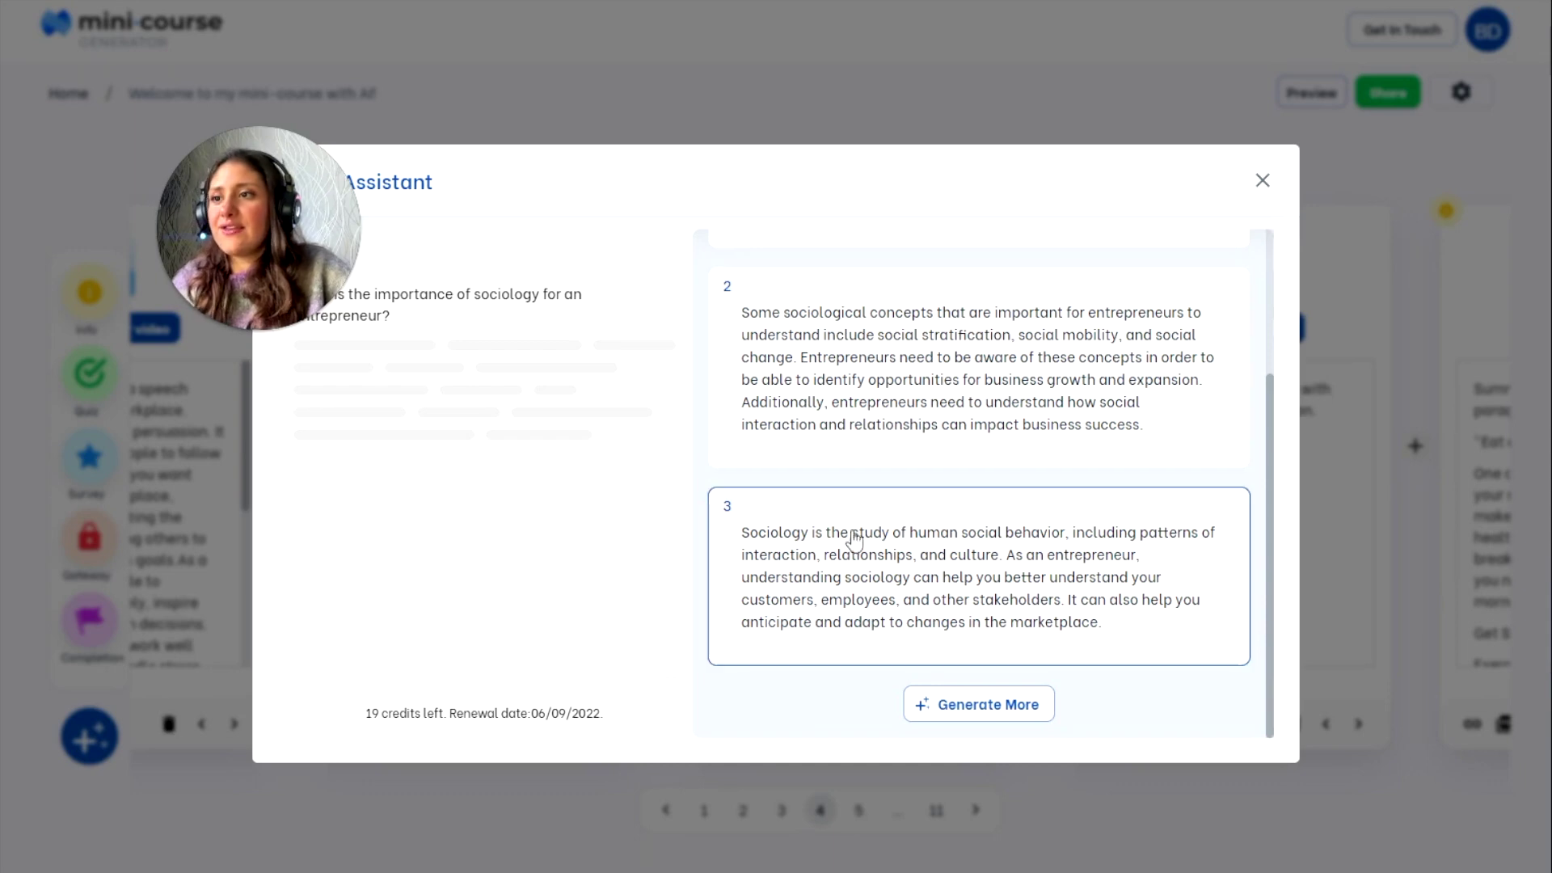
{"action": "left_click", "coordinate": [992, 703]}
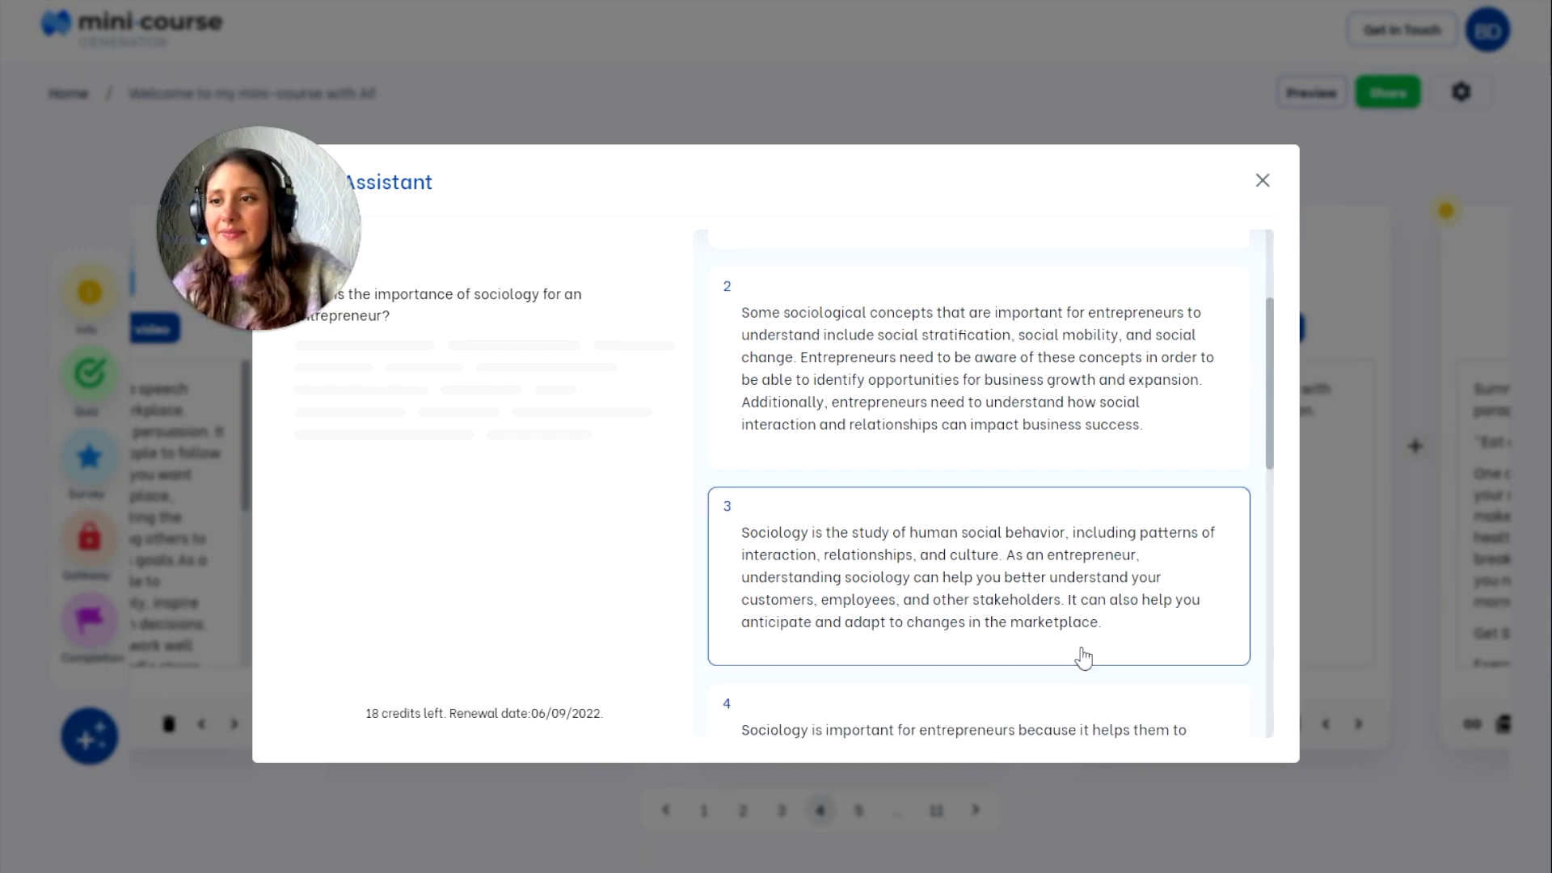
{"action": "scroll", "coordinate": [1083, 655], "scroll_direction": "down", "scroll_amount": 2}
{"action": "scroll", "coordinate": [1097, 643], "scroll_direction": "down", "scroll_amount": 1}
{"action": "scroll", "coordinate": [1127, 631], "scroll_direction": "down", "scroll_amount": 1}
{"action": "scroll", "coordinate": [1147, 629], "scroll_direction": "down", "scroll_amount": 2}
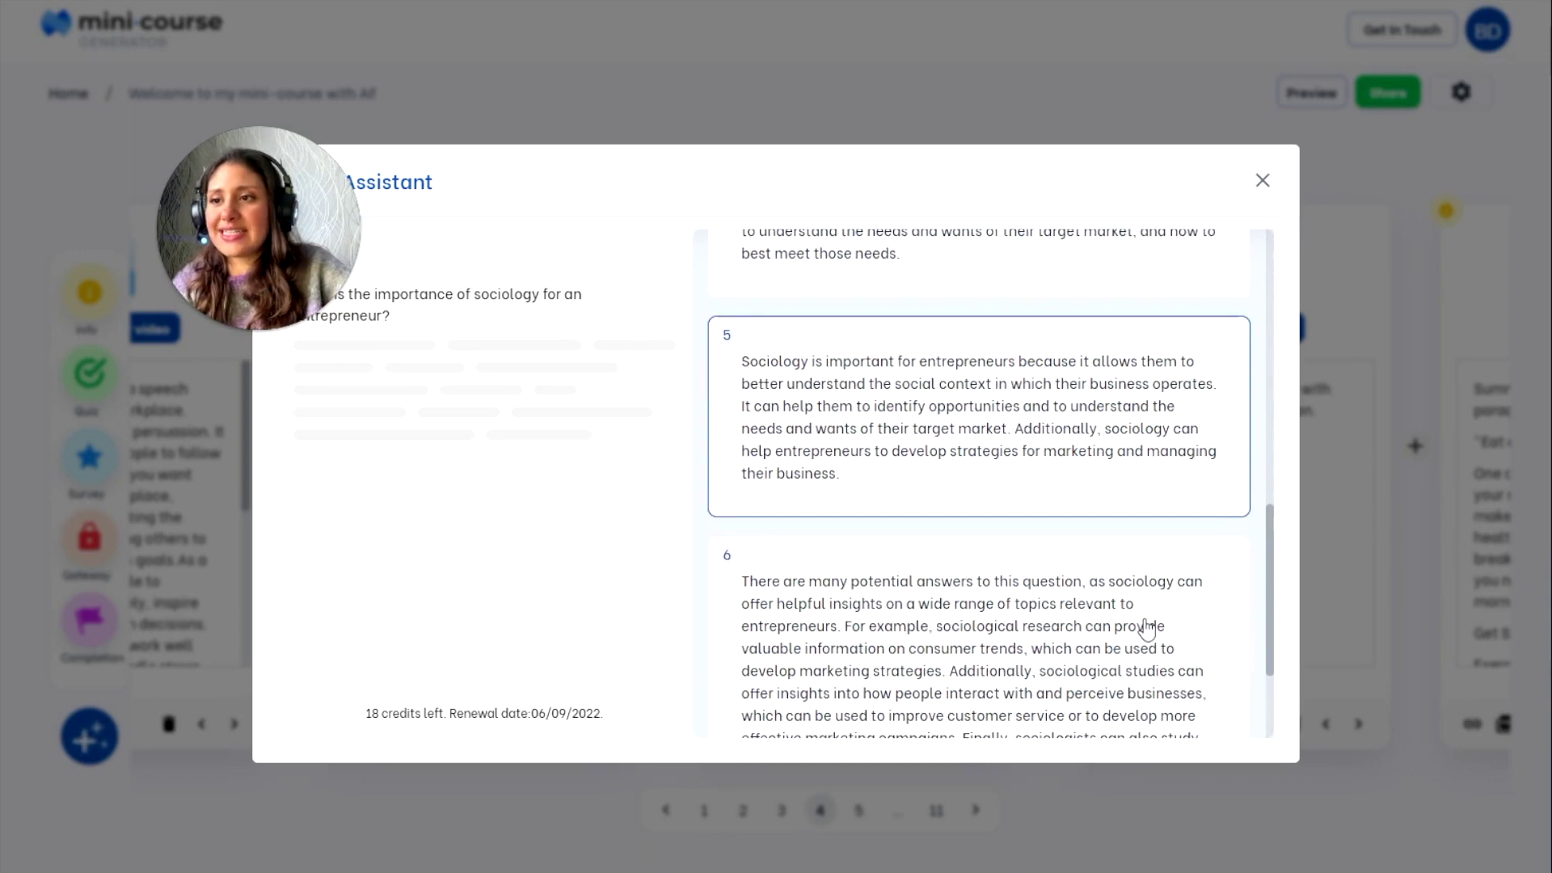
{"action": "scroll", "coordinate": [1145, 628], "scroll_direction": "down", "scroll_amount": 1}
{"action": "scroll", "coordinate": [1152, 619], "scroll_direction": "down", "scroll_amount": 2}
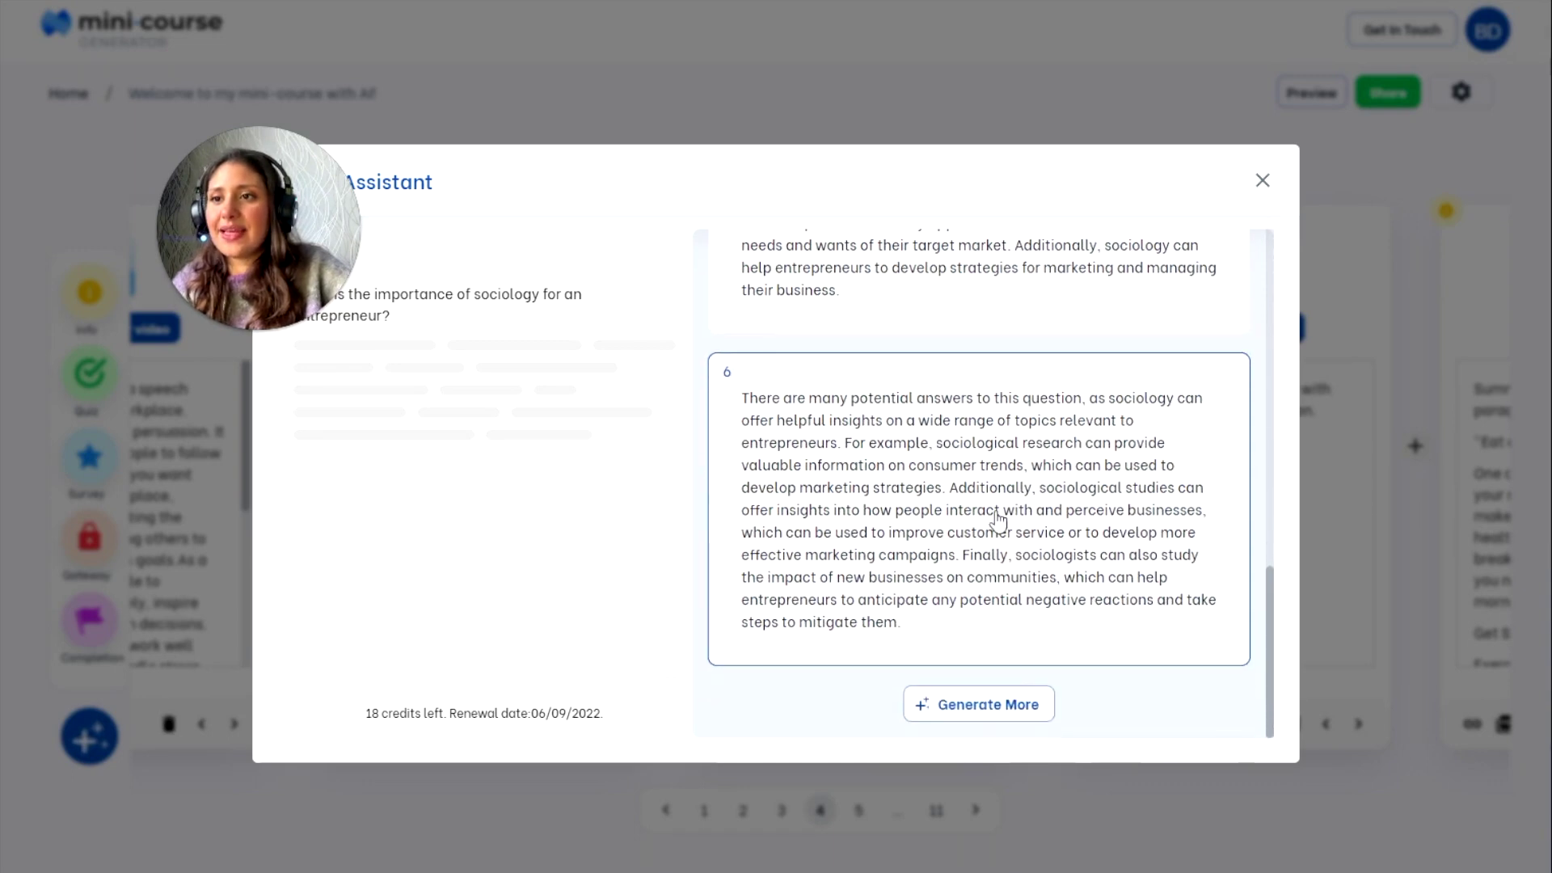
{"action": "left_click", "coordinate": [982, 640]}
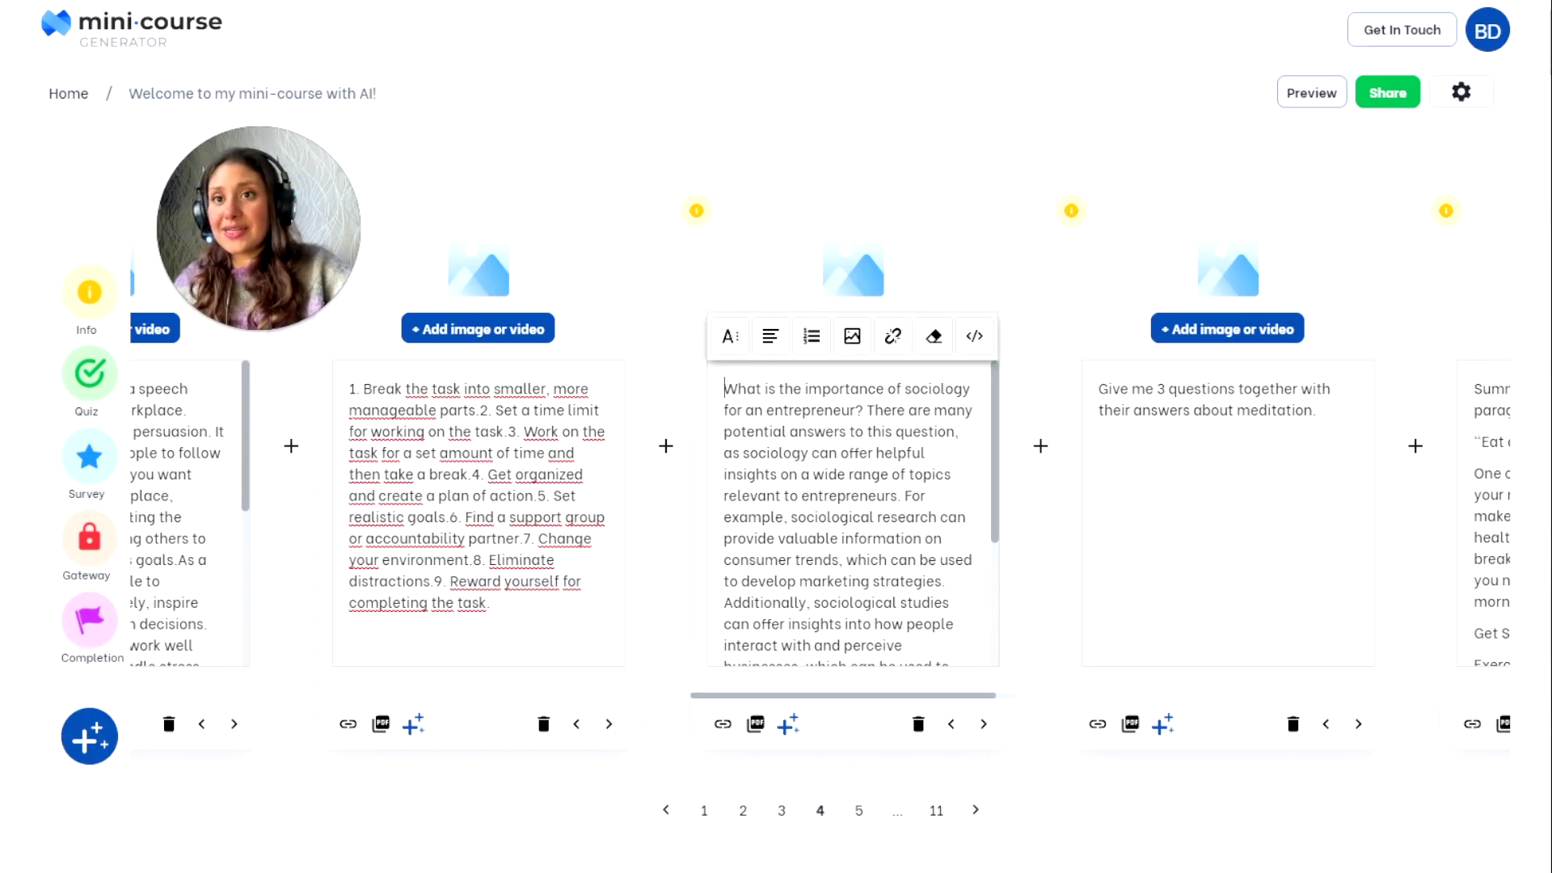
{"action": "key", "text": "Tab"}
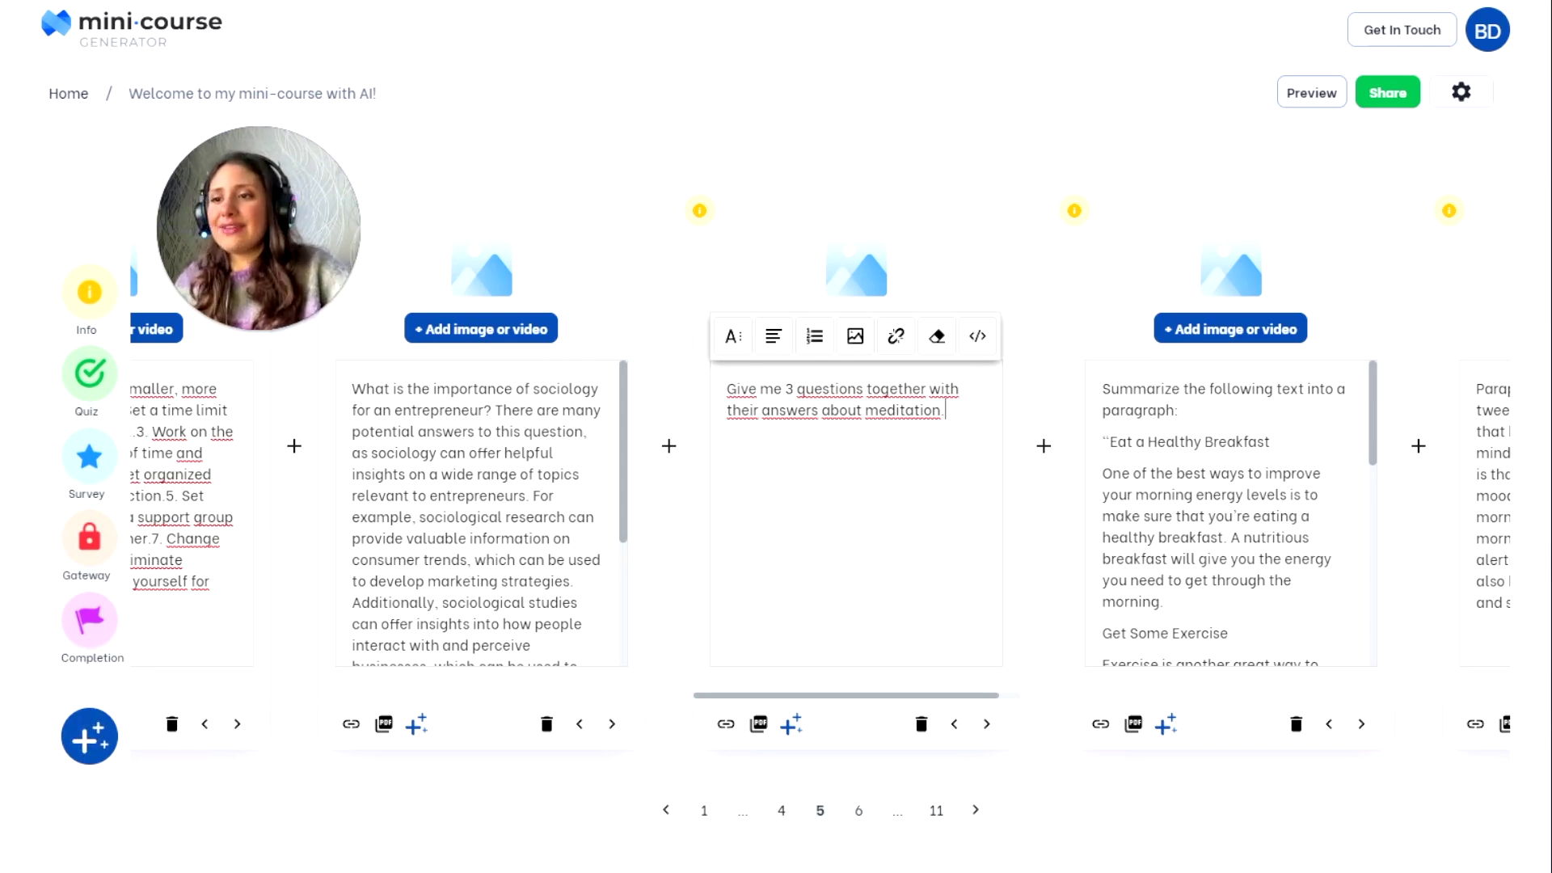
Run the AI on the meditation prompt and insert answer 2 with three questions and answers.
{"action": "left_click", "coordinate": [790, 725]}
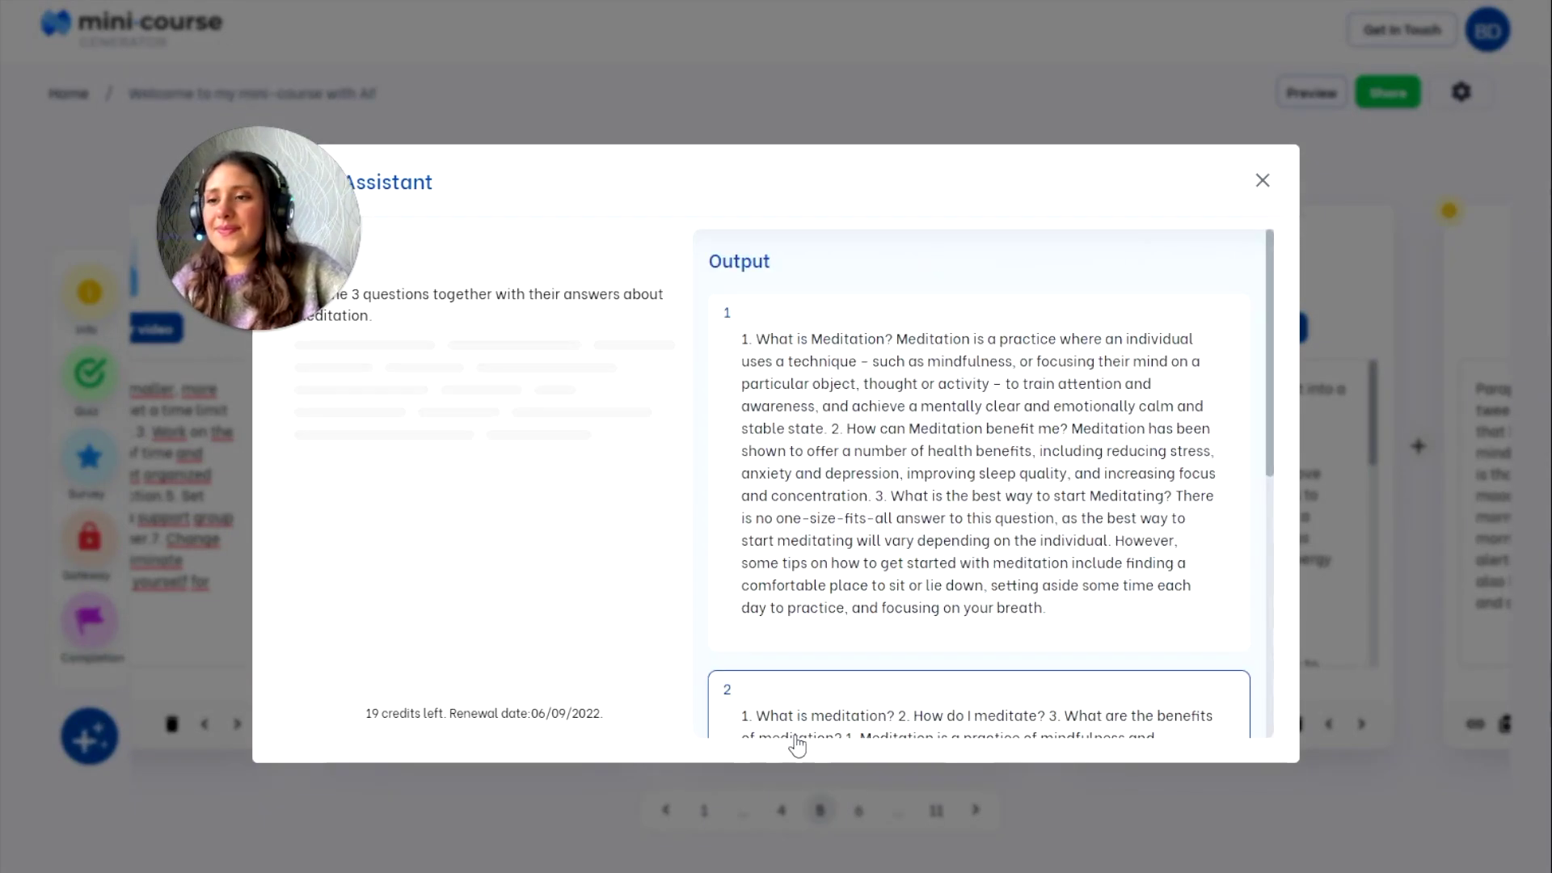
{"action": "scroll", "coordinate": [1028, 575], "scroll_direction": "down", "scroll_amount": 3}
{"action": "scroll", "coordinate": [1028, 575], "scroll_direction": "down", "scroll_amount": 2}
{"action": "scroll", "coordinate": [1028, 575], "scroll_direction": "up", "scroll_amount": 2}
{"action": "scroll", "coordinate": [1030, 590], "scroll_direction": "up", "scroll_amount": 1}
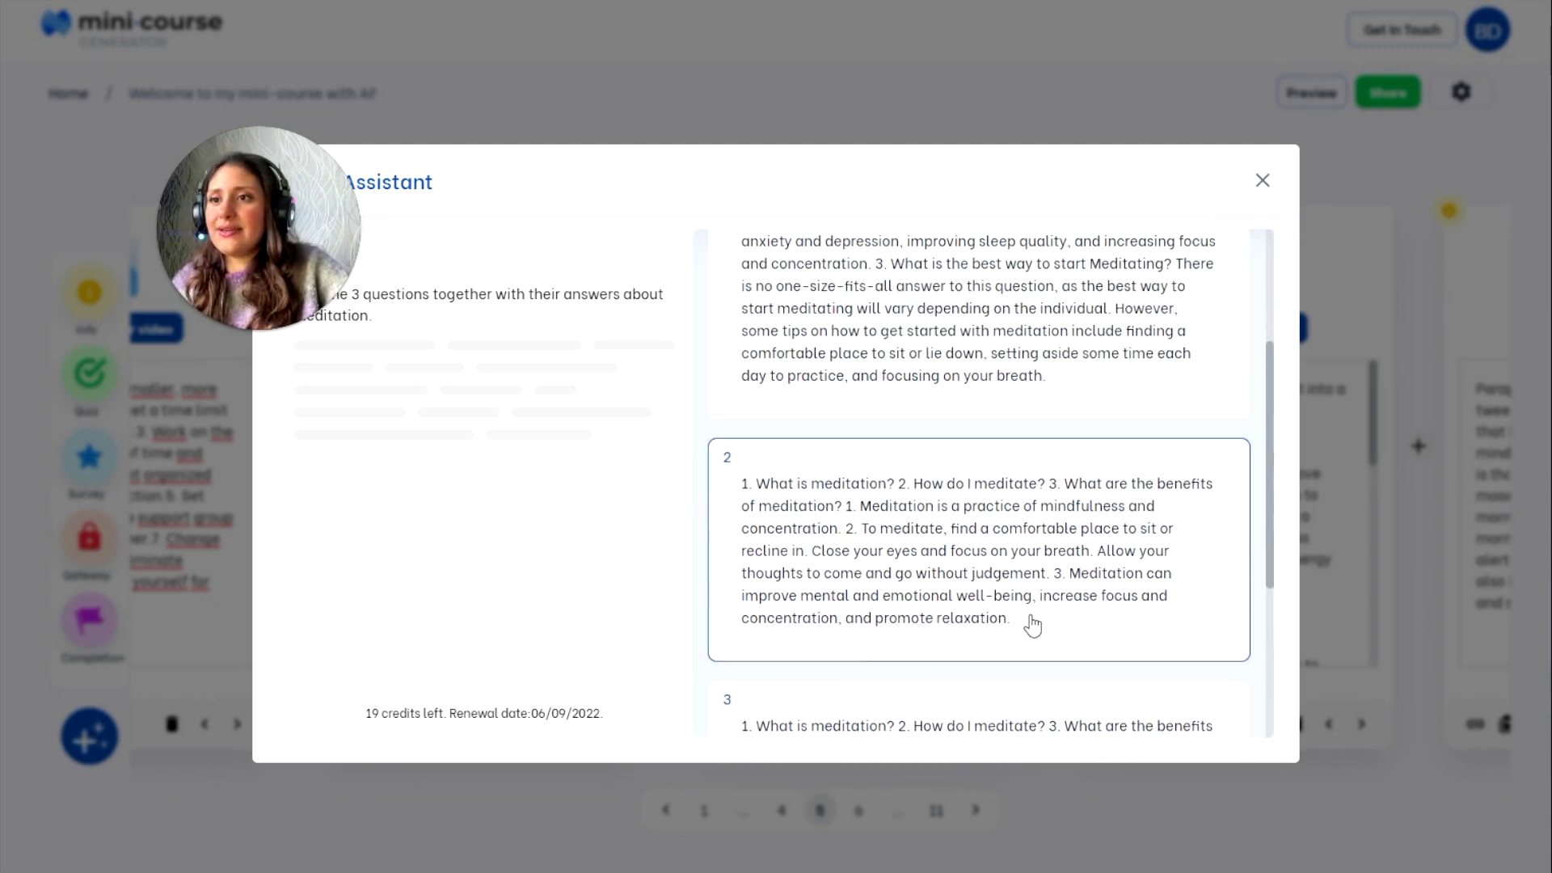
{"action": "left_click", "coordinate": [1062, 631]}
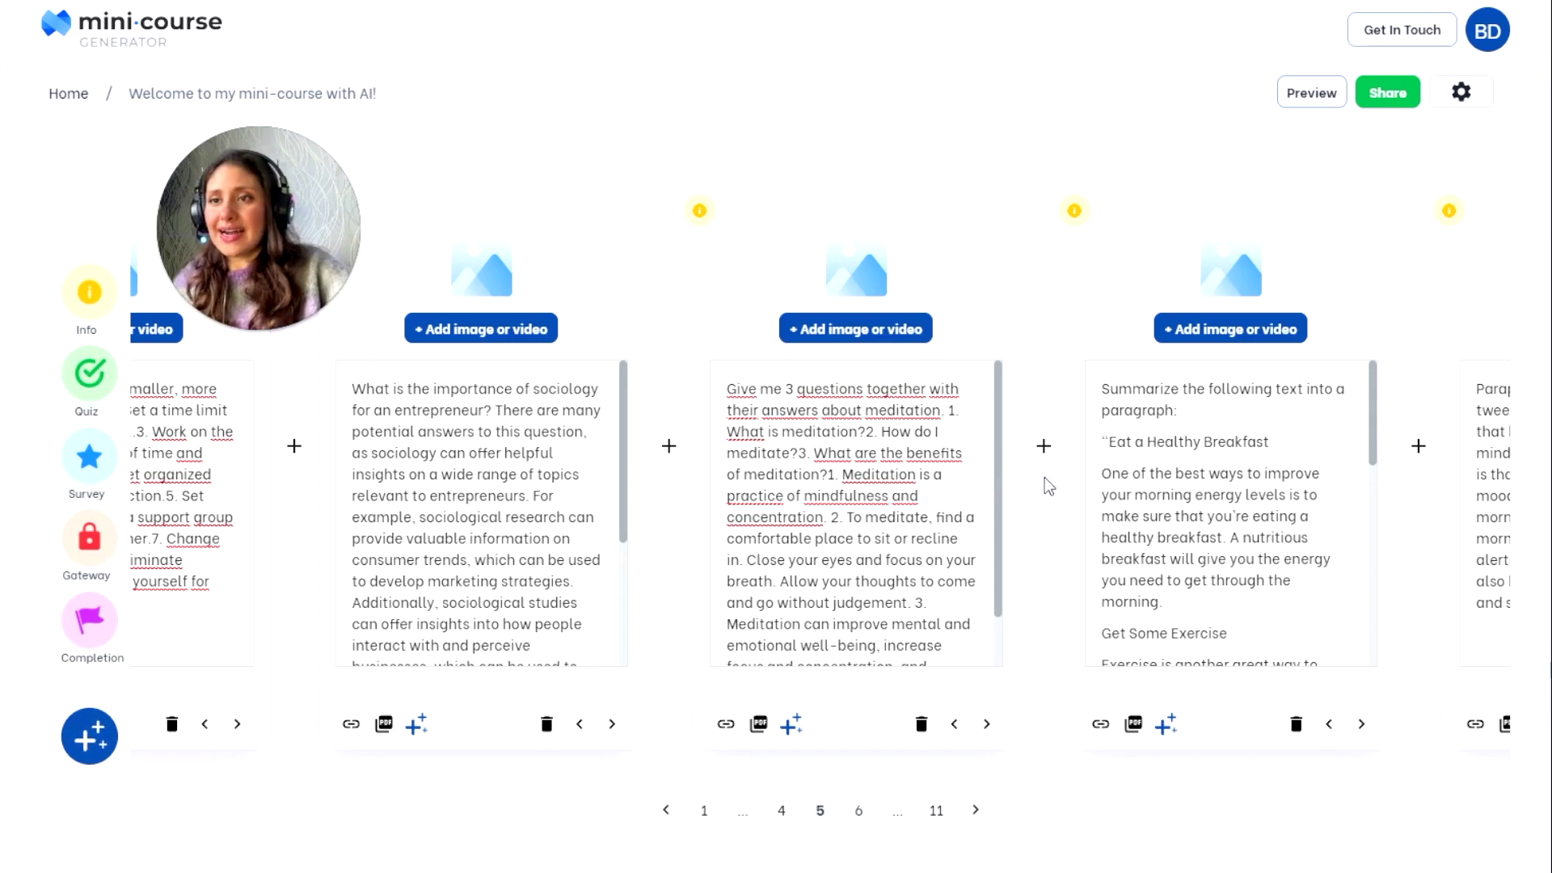
{"action": "left_click", "coordinate": [1044, 449]}
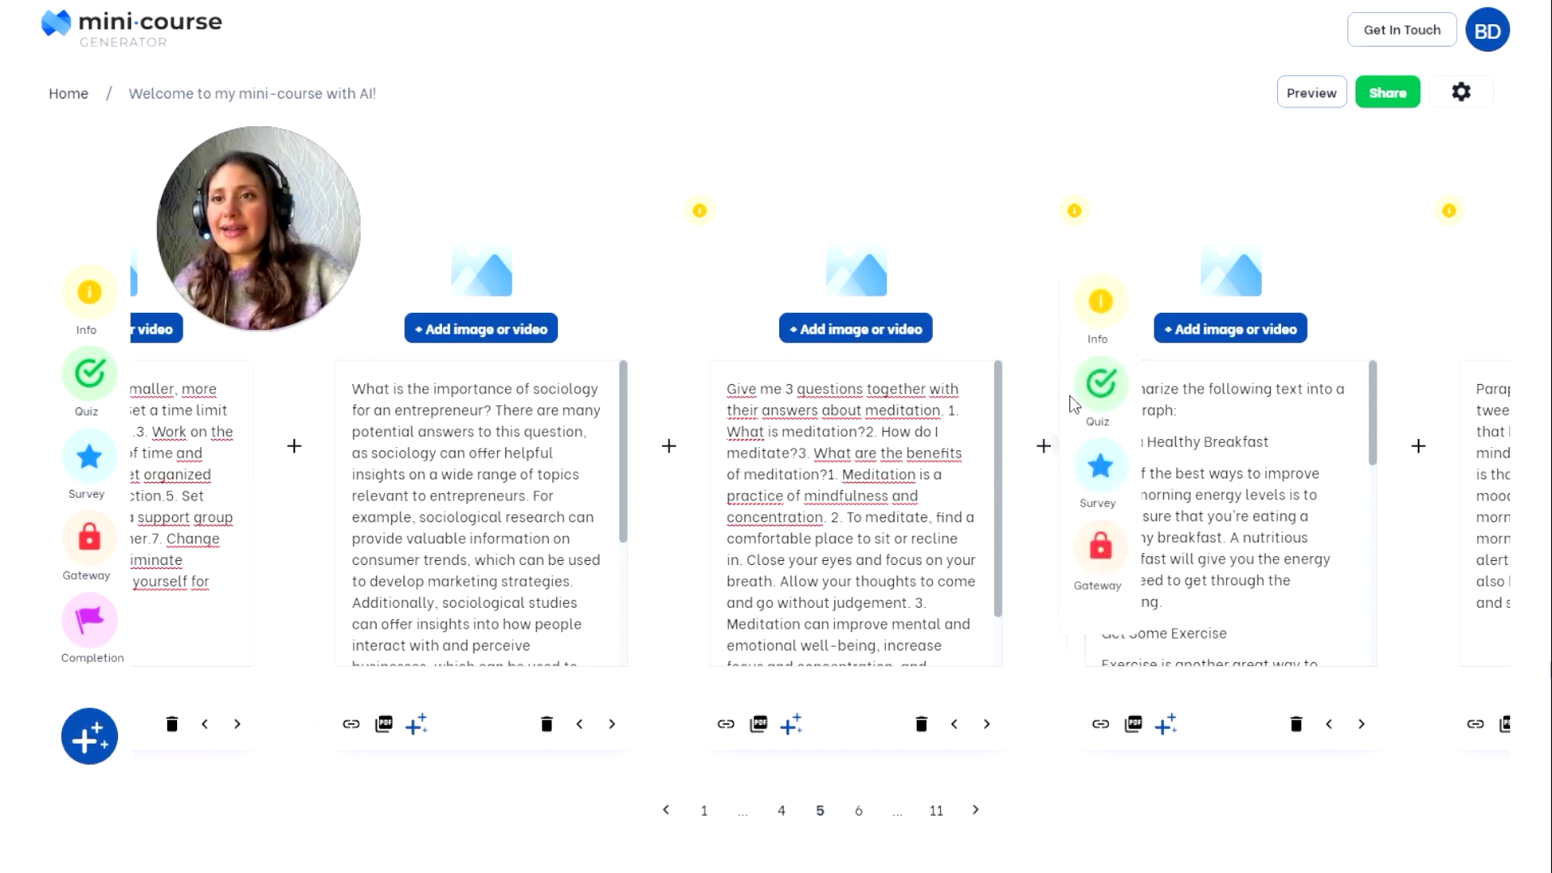
Add a Quiz card and paste 'What is meditation?' from the text card as its question.
{"action": "left_click", "coordinate": [1101, 384]}
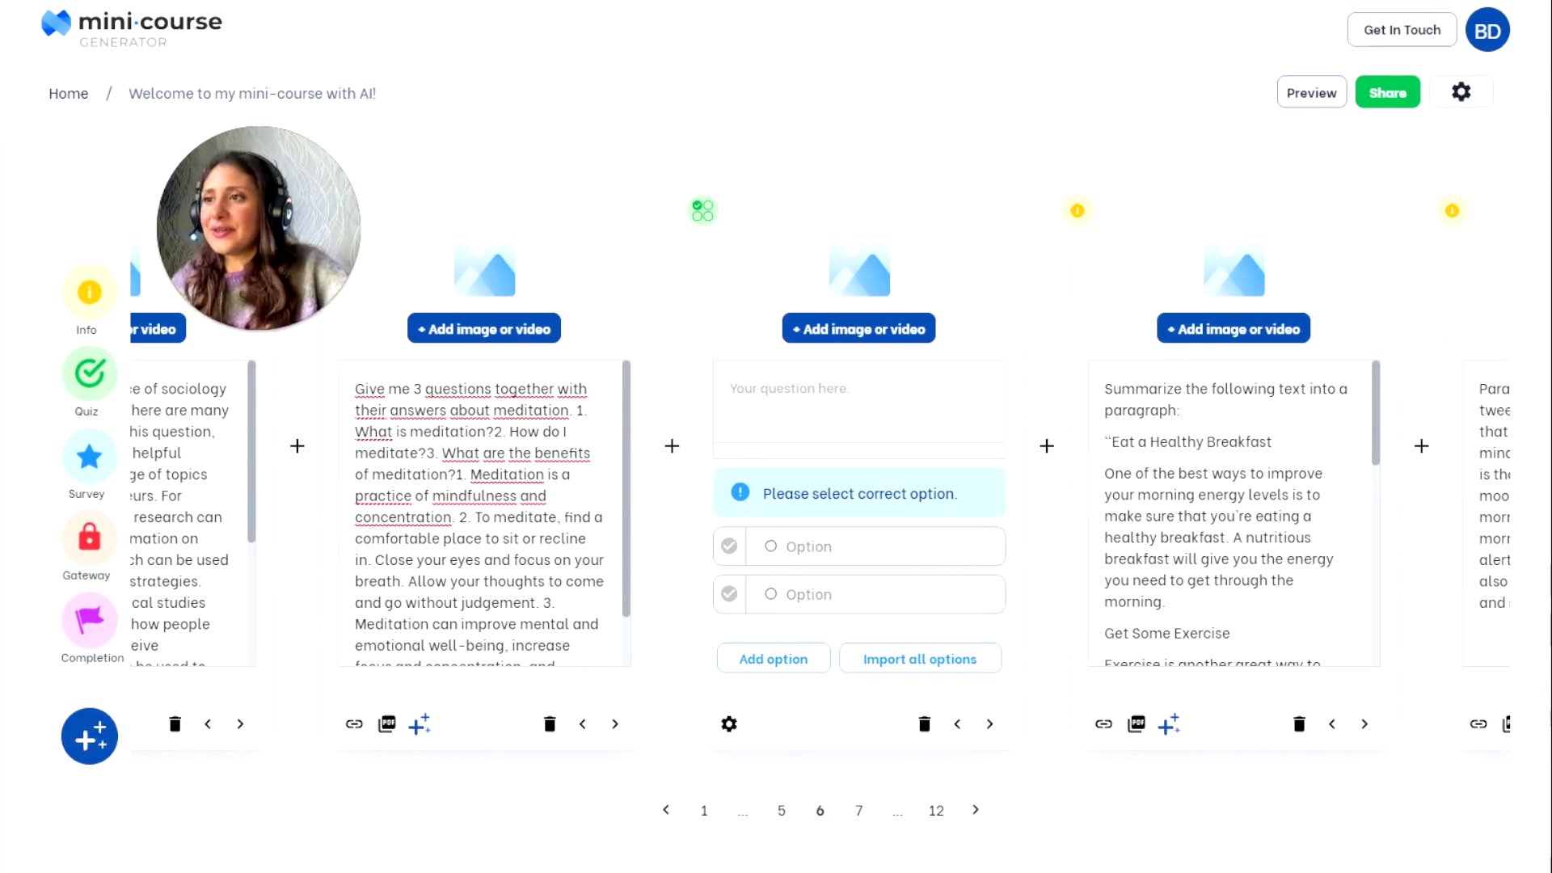
{"action": "left_click", "coordinate": [527, 431]}
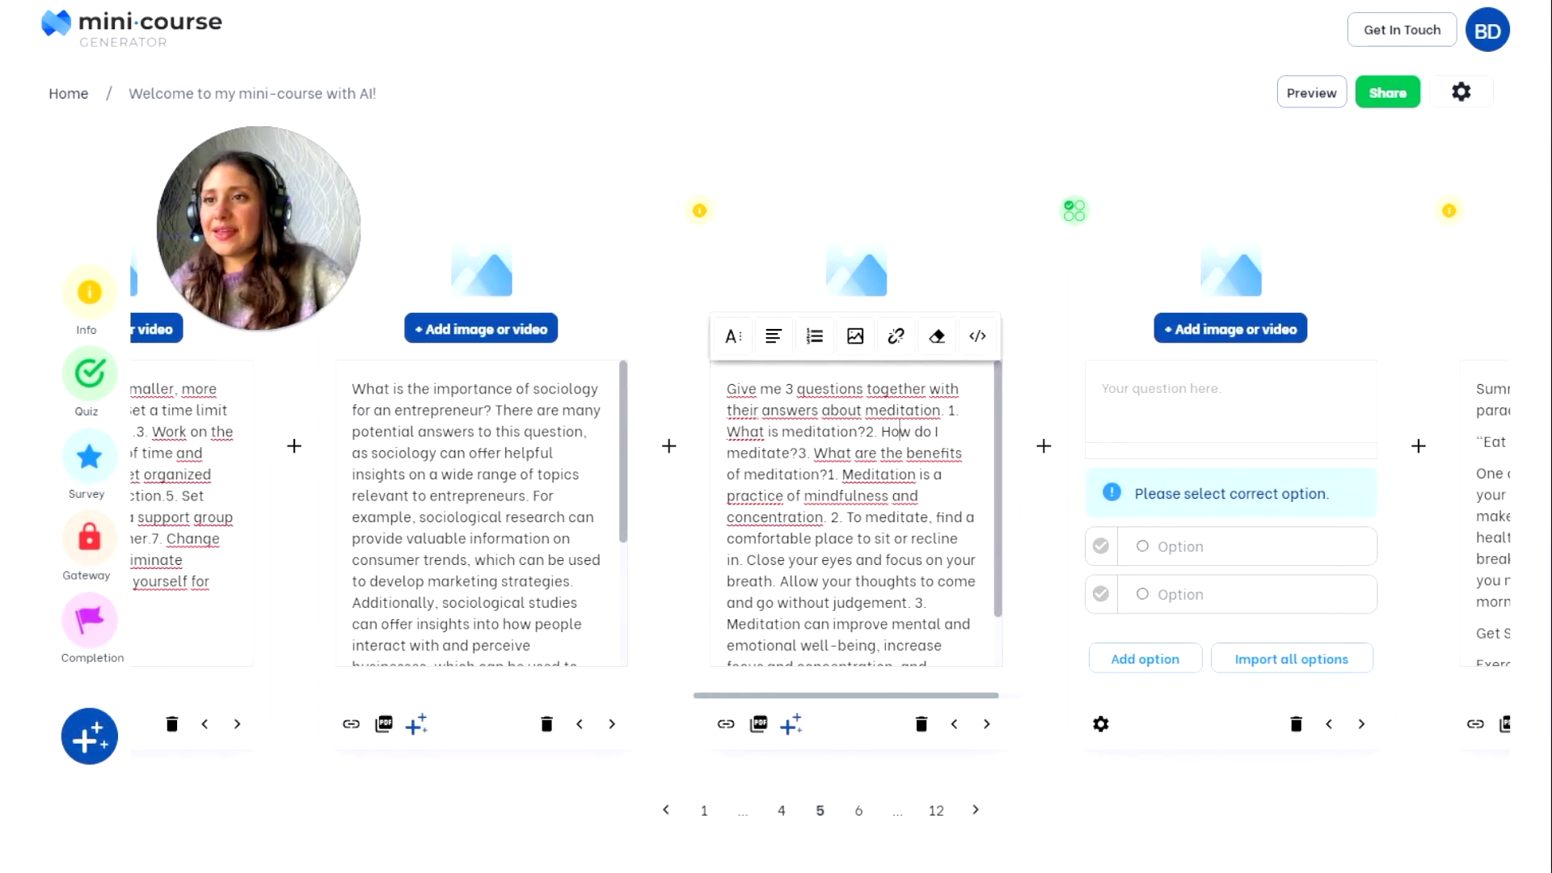
{"action": "left_click_drag", "start_coordinate": [728, 431], "coordinate": [867, 430]}
{"action": "key", "text": "ctrl+c"}
{"action": "key", "text": "BackSpace"}
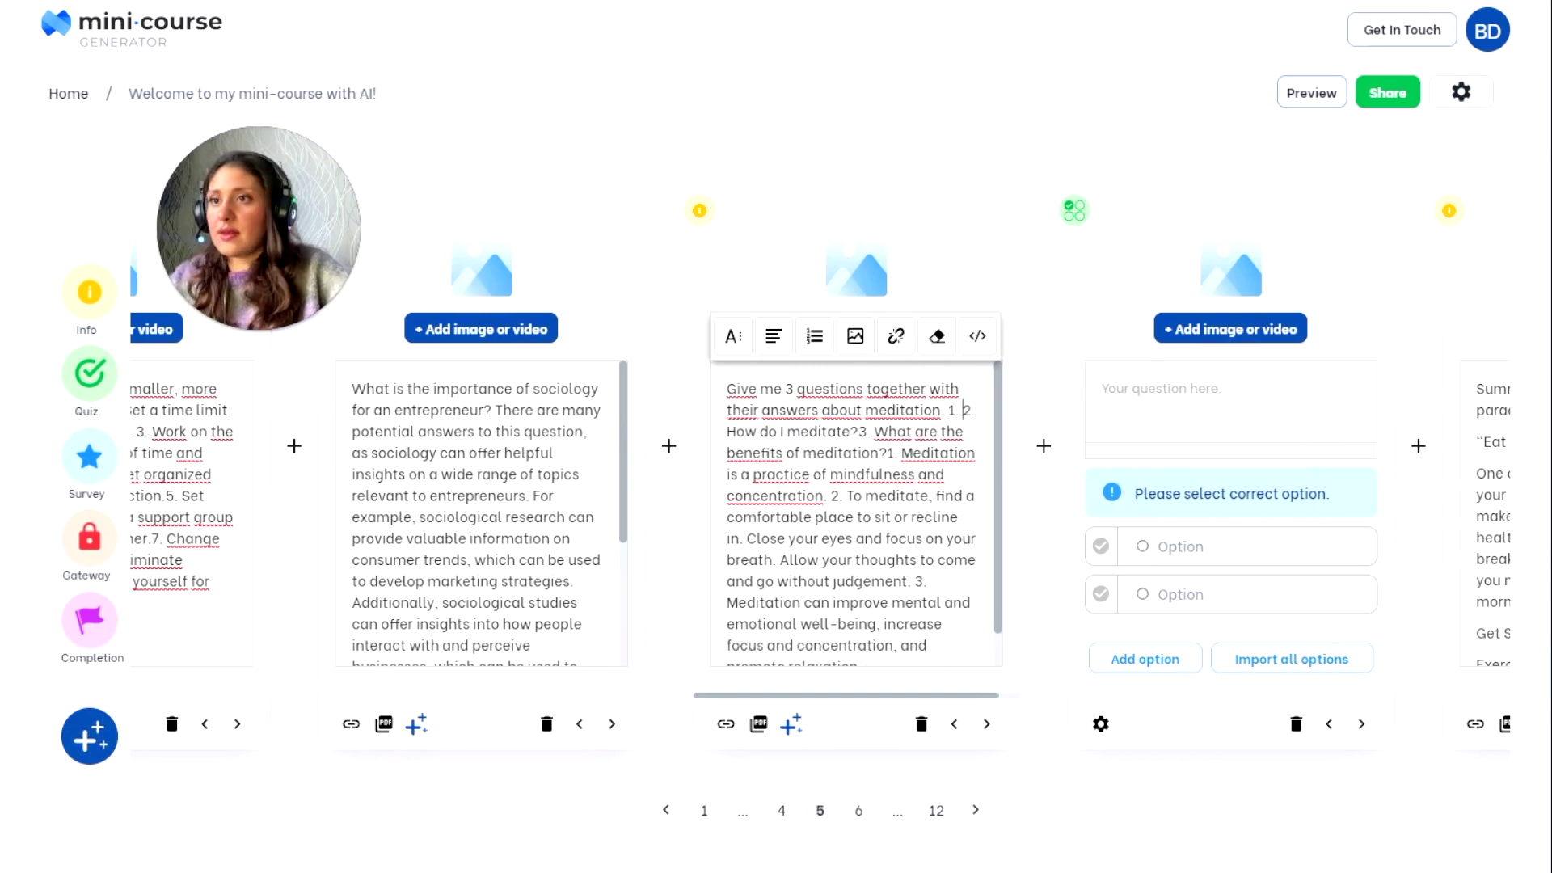
{"action": "left_click", "coordinate": [1162, 389]}
{"action": "key", "text": "ctrl+v"}
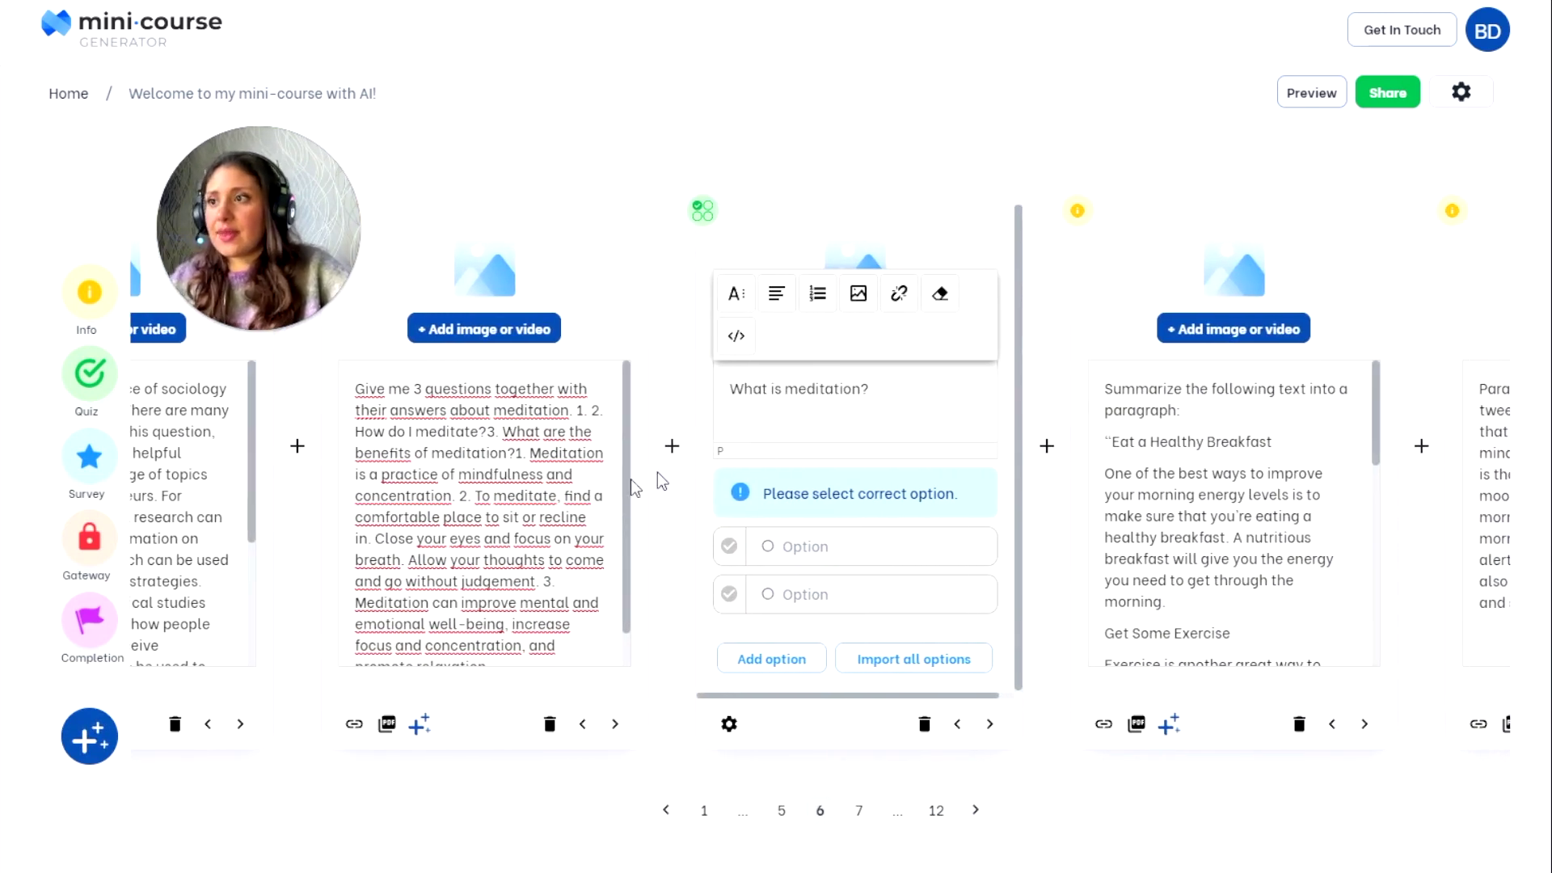
{"action": "scroll", "coordinate": [631, 485], "scroll_direction": "down", "scroll_amount": 1}
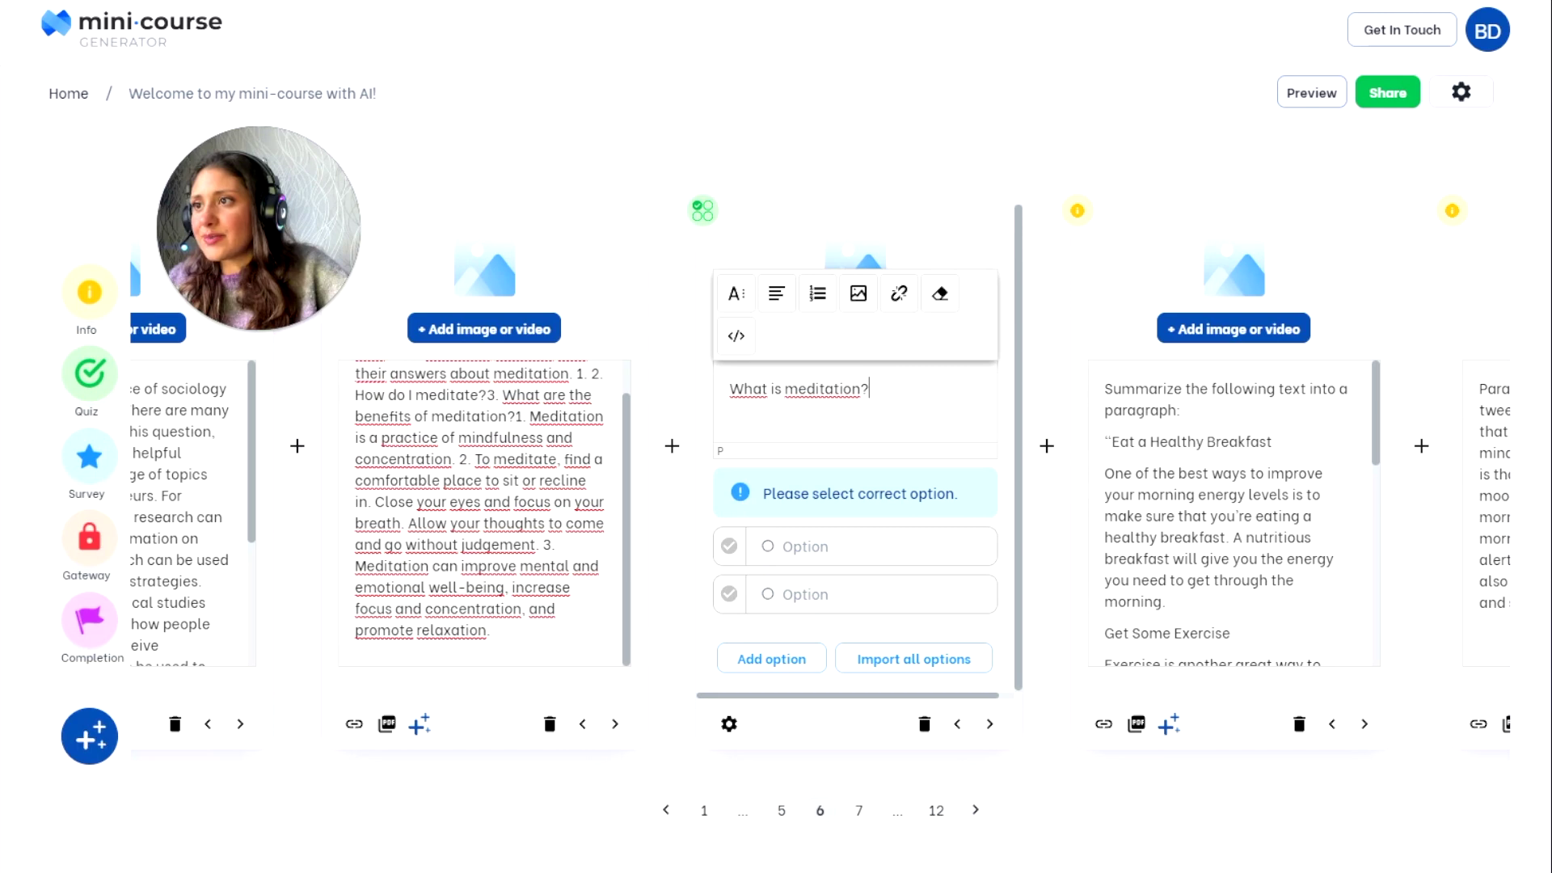
Paste the mindfulness definition as option 1, enter 'A game.' as option 2, mark option 1 correct.
{"action": "left_click_drag", "start_coordinate": [530, 416], "coordinate": [456, 460]}
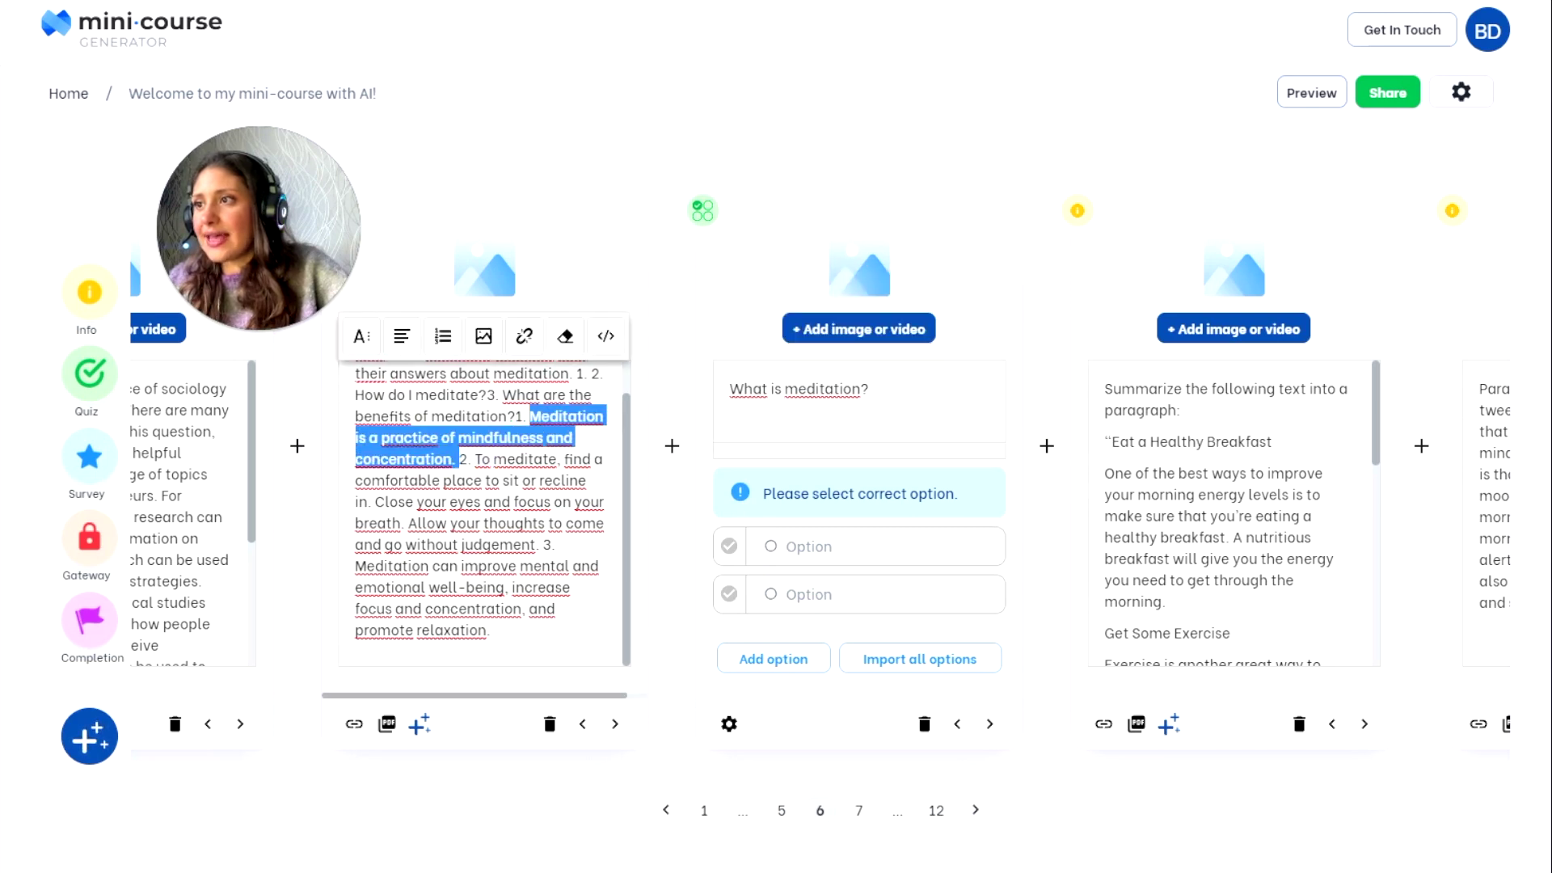
{"action": "key", "text": "ctrl+x"}
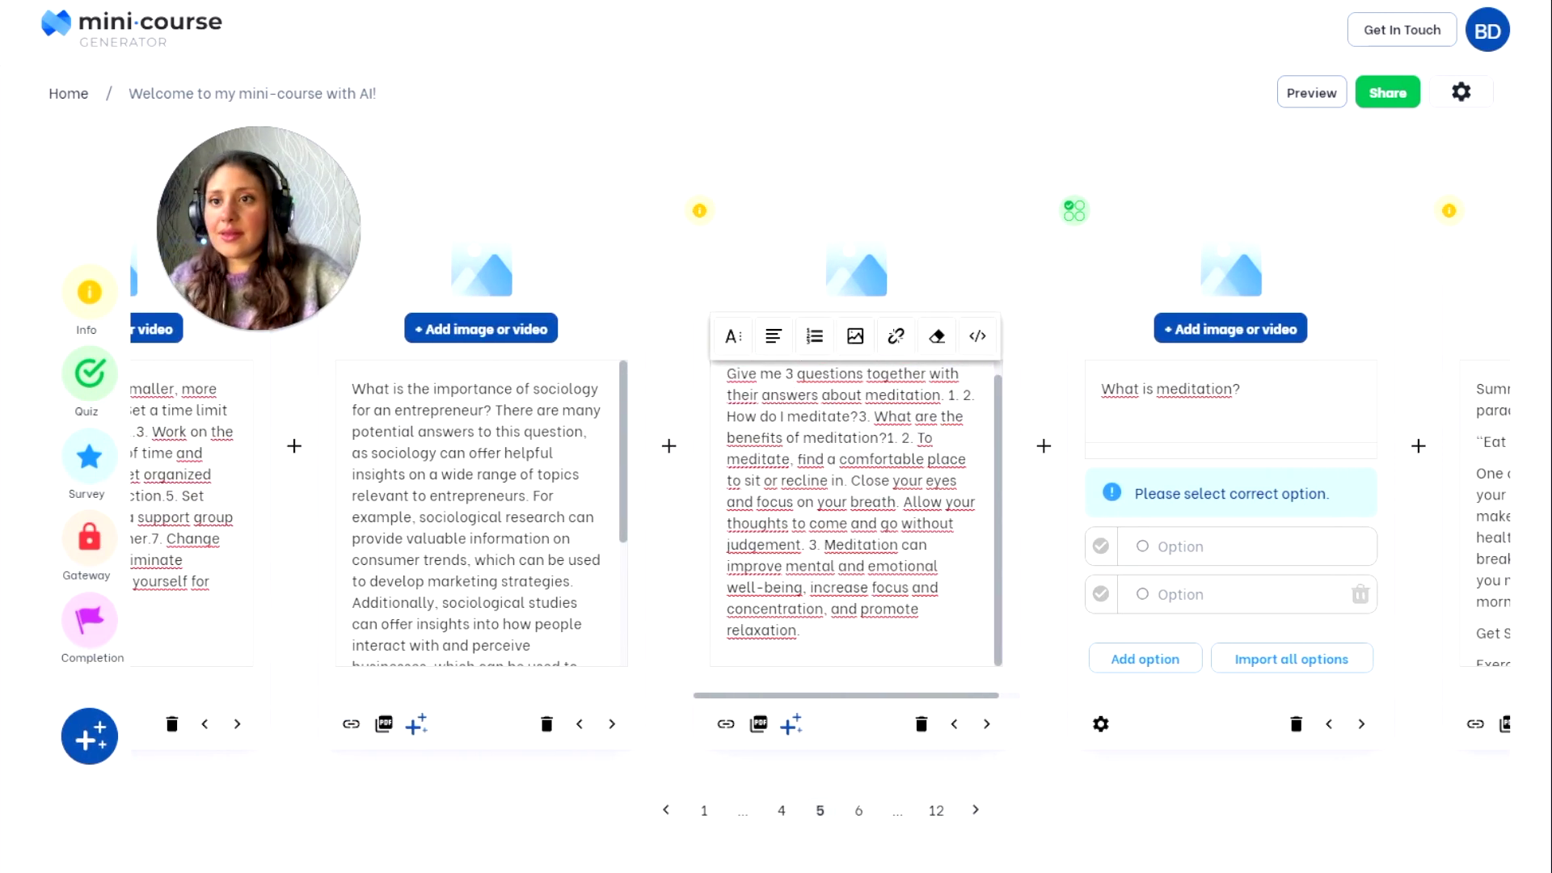
{"action": "left_click", "coordinate": [850, 547]}
{"action": "key", "text": "ctrl+v"}
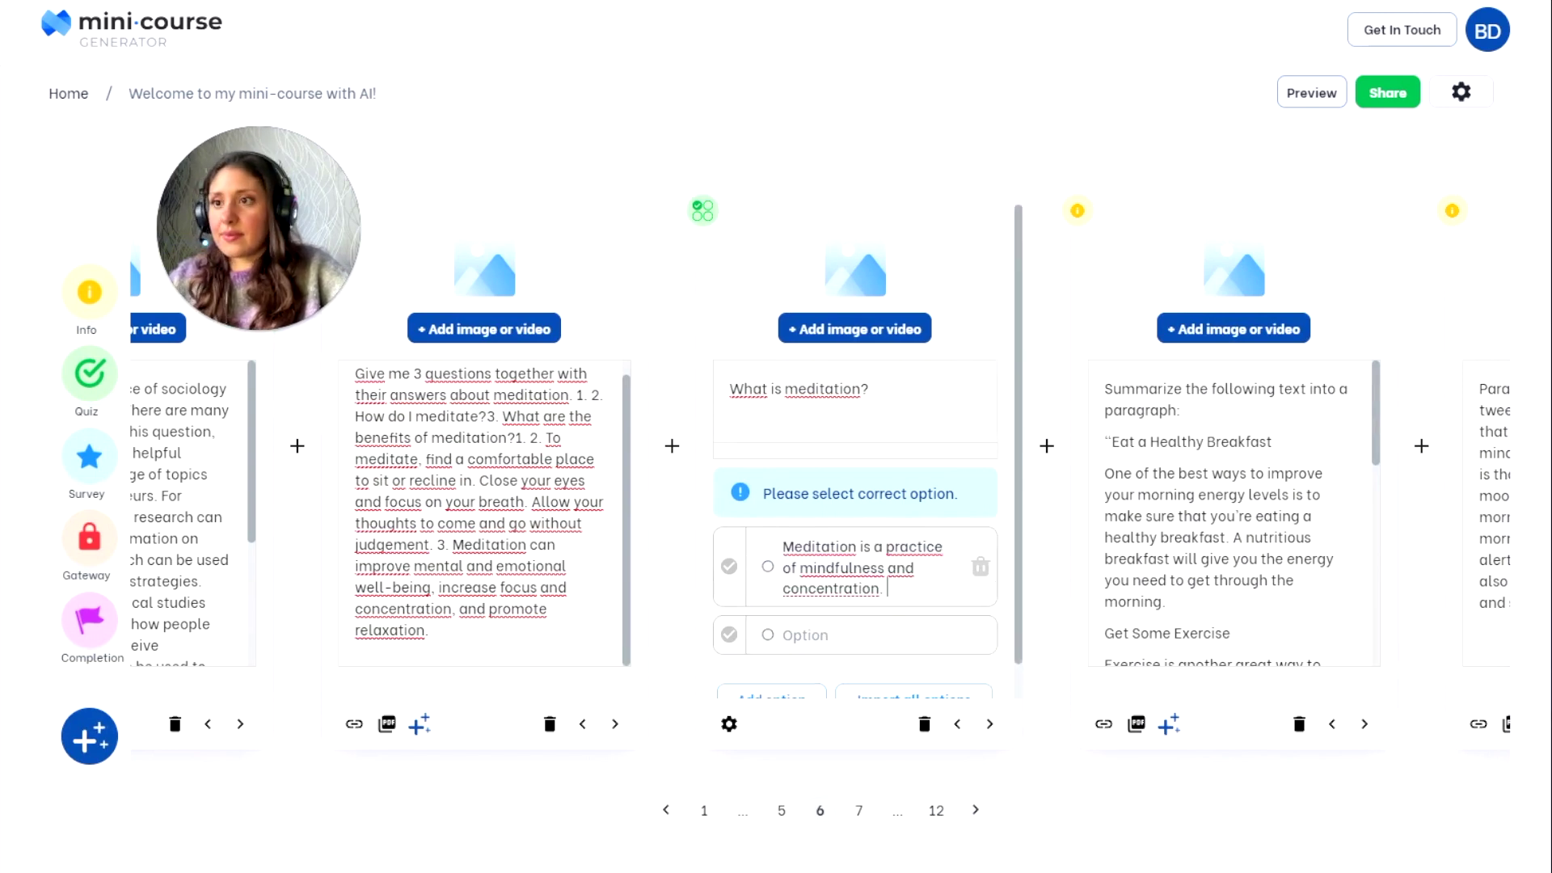
{"action": "left_click", "coordinate": [898, 635]}
{"action": "type", "text": "A game."}
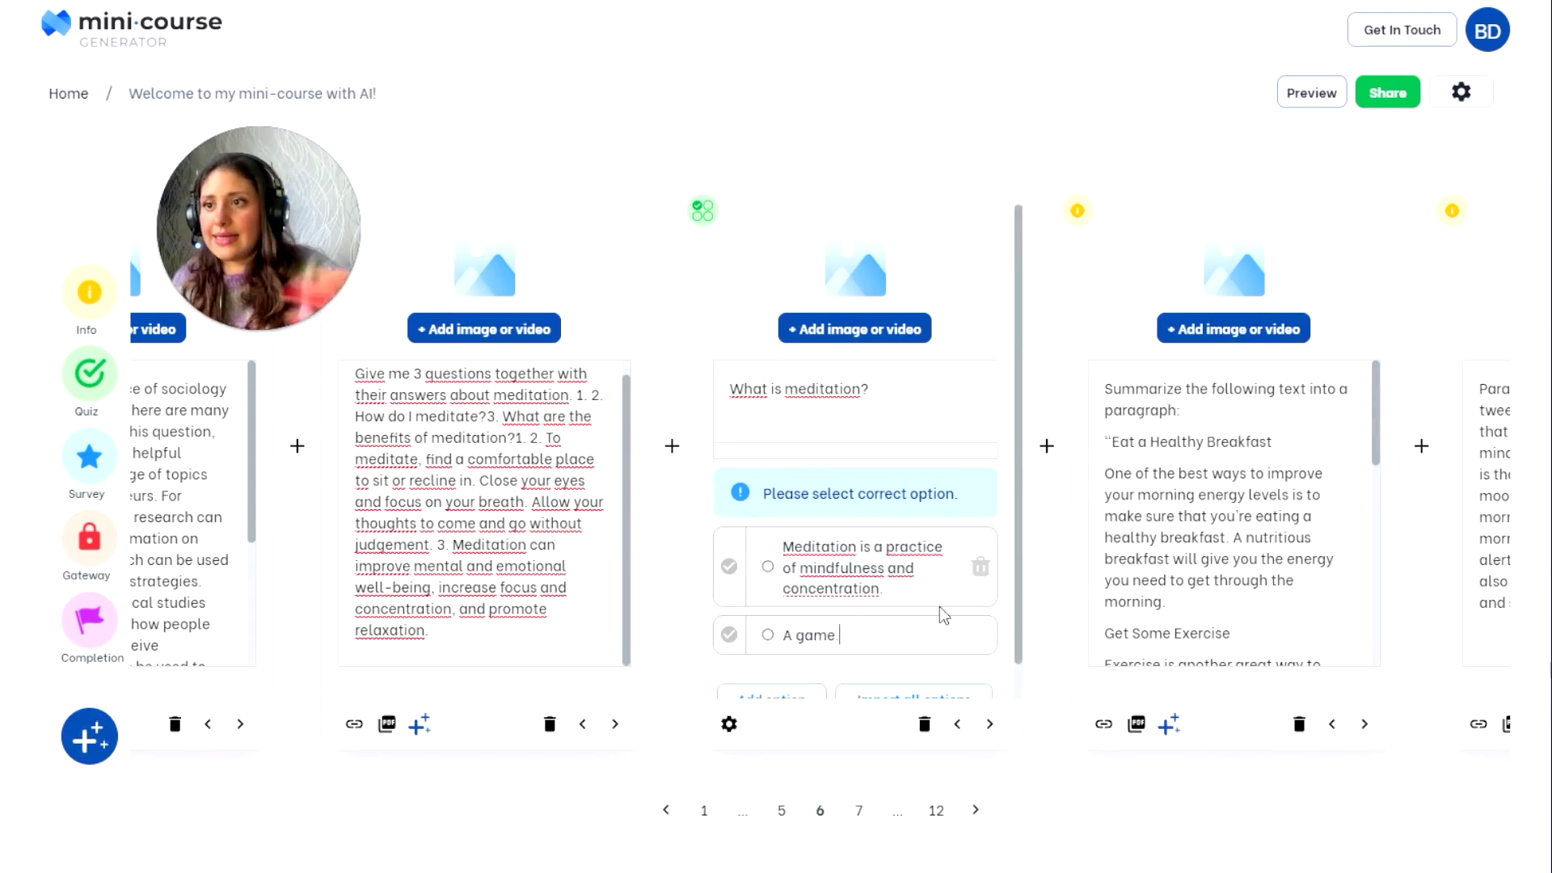
{"action": "left_click", "coordinate": [729, 566]}
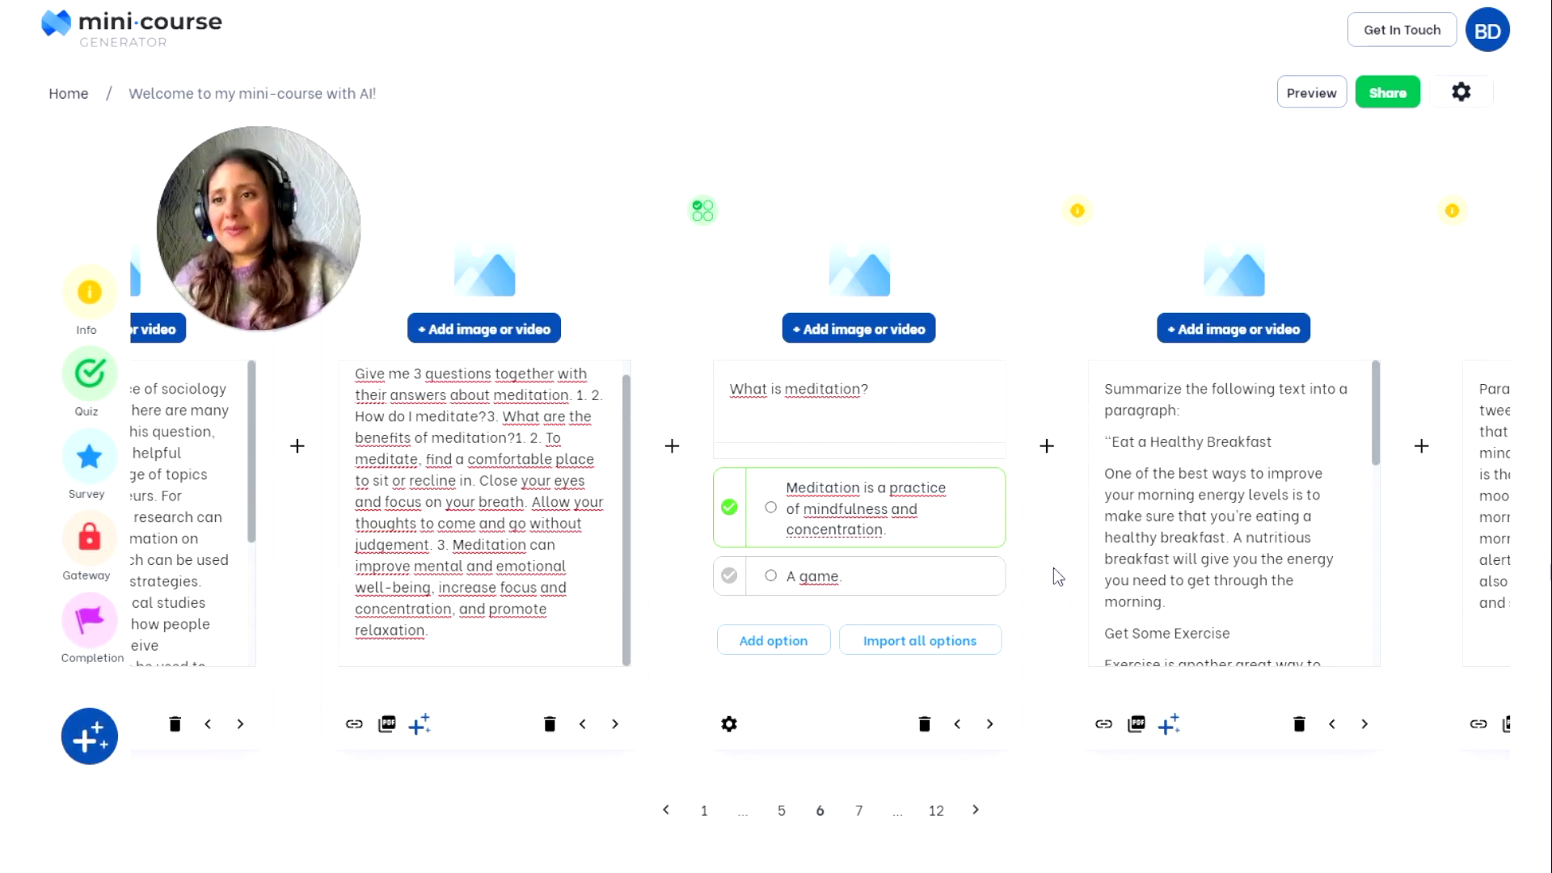
{"action": "left_click", "coordinate": [860, 810]}
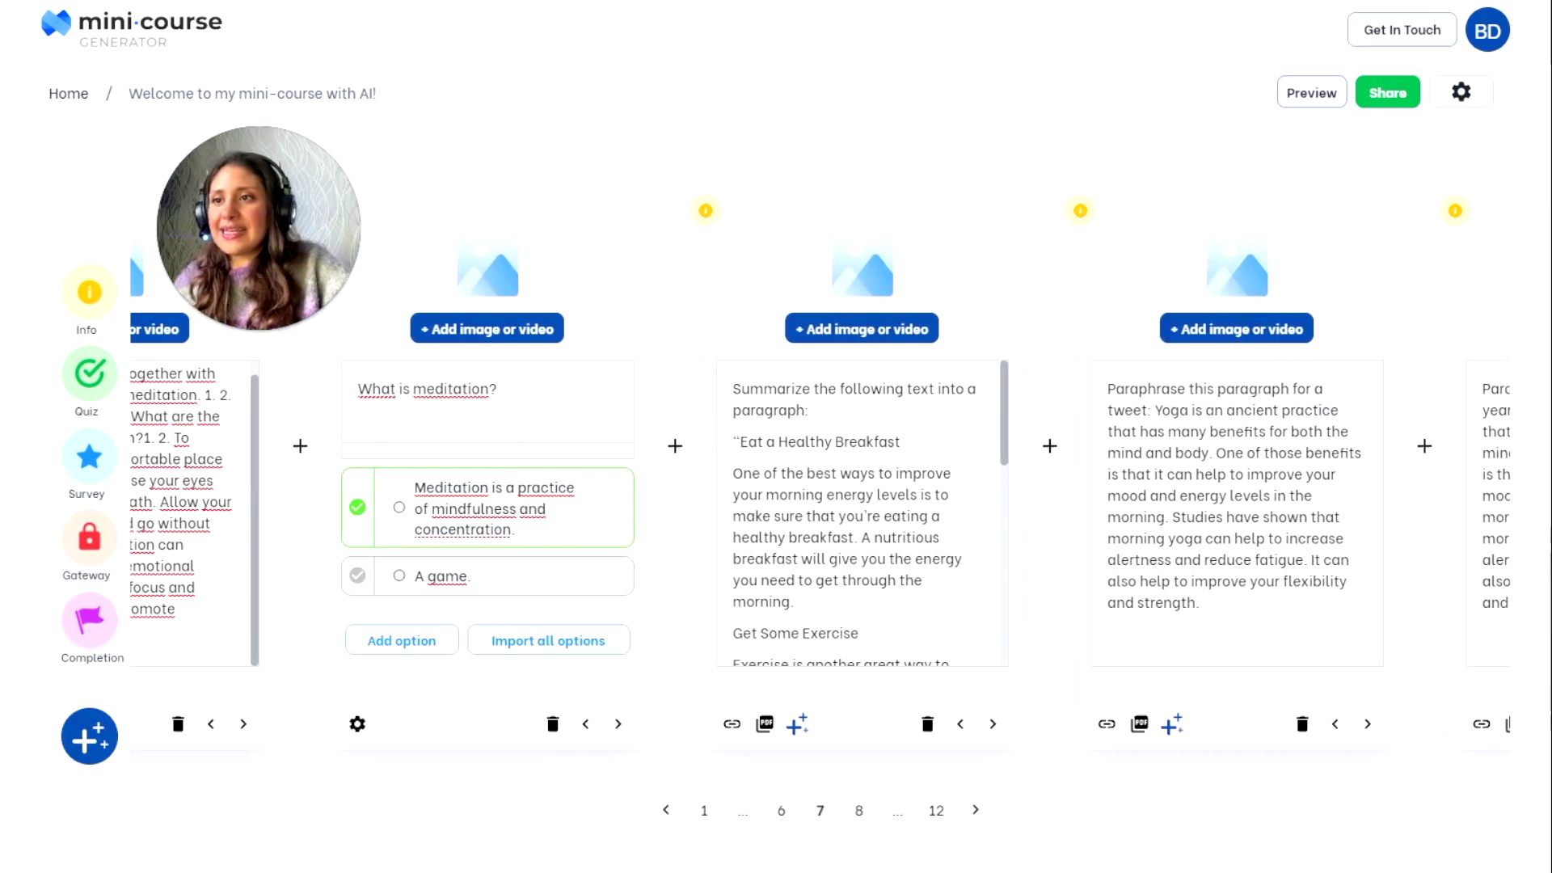
Insert AI summary 2 about morning energy levels into the Summarize card and remove the original prompt text.
{"action": "left_click", "coordinate": [822, 538]}
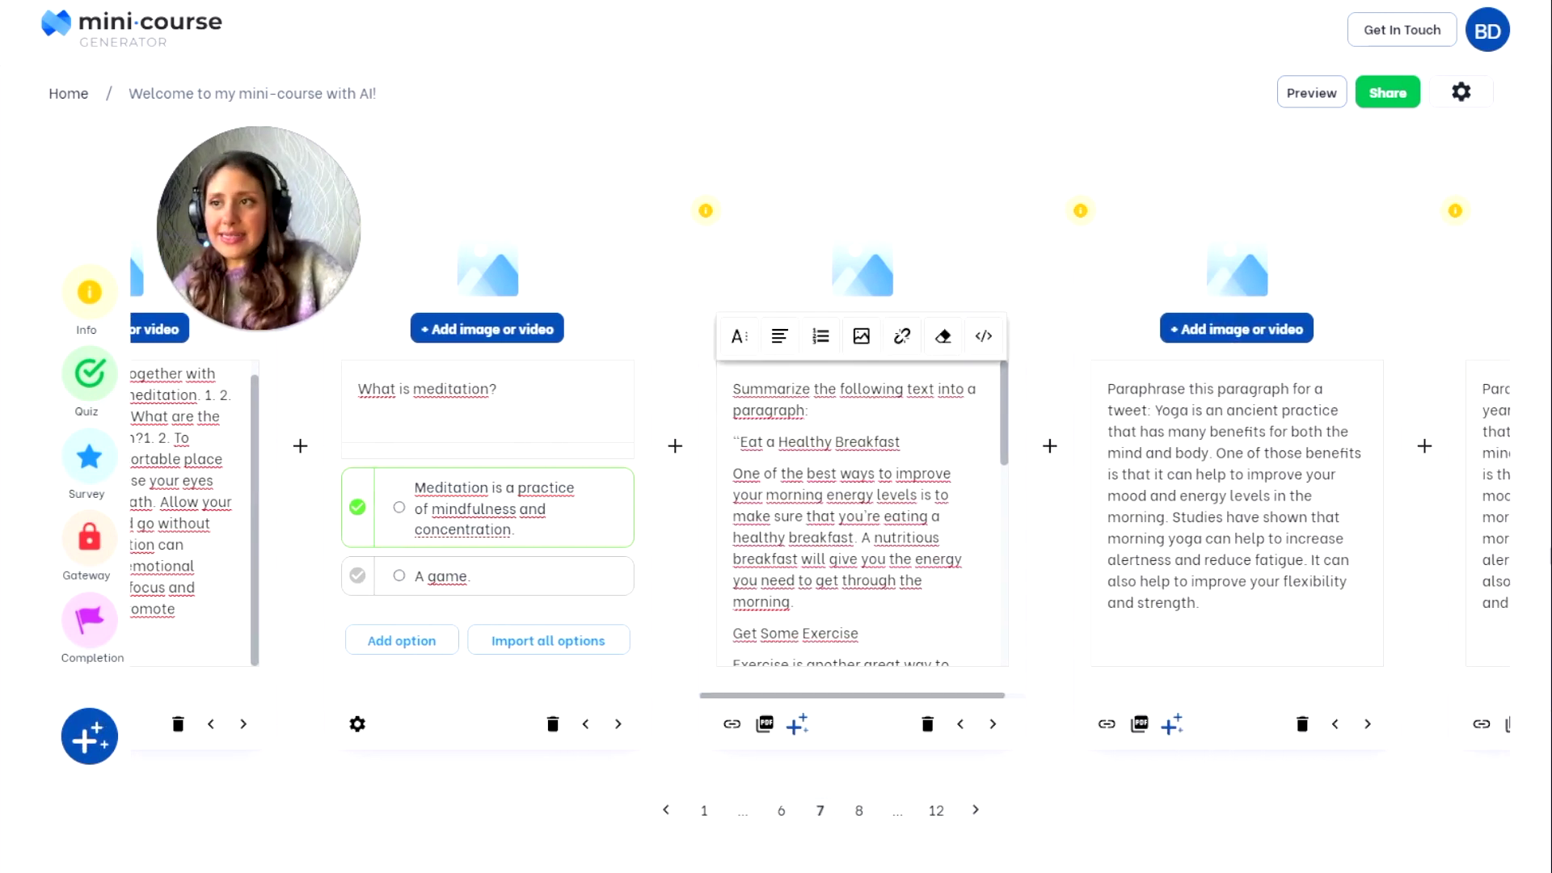
{"action": "scroll", "coordinate": [861, 522], "scroll_direction": "down", "scroll_amount": 2}
{"action": "scroll", "coordinate": [860, 522], "scroll_direction": "down", "scroll_amount": 2}
{"action": "scroll", "coordinate": [862, 522], "scroll_direction": "down", "scroll_amount": 2}
{"action": "scroll", "coordinate": [861, 522], "scroll_direction": "down", "scroll_amount": 3}
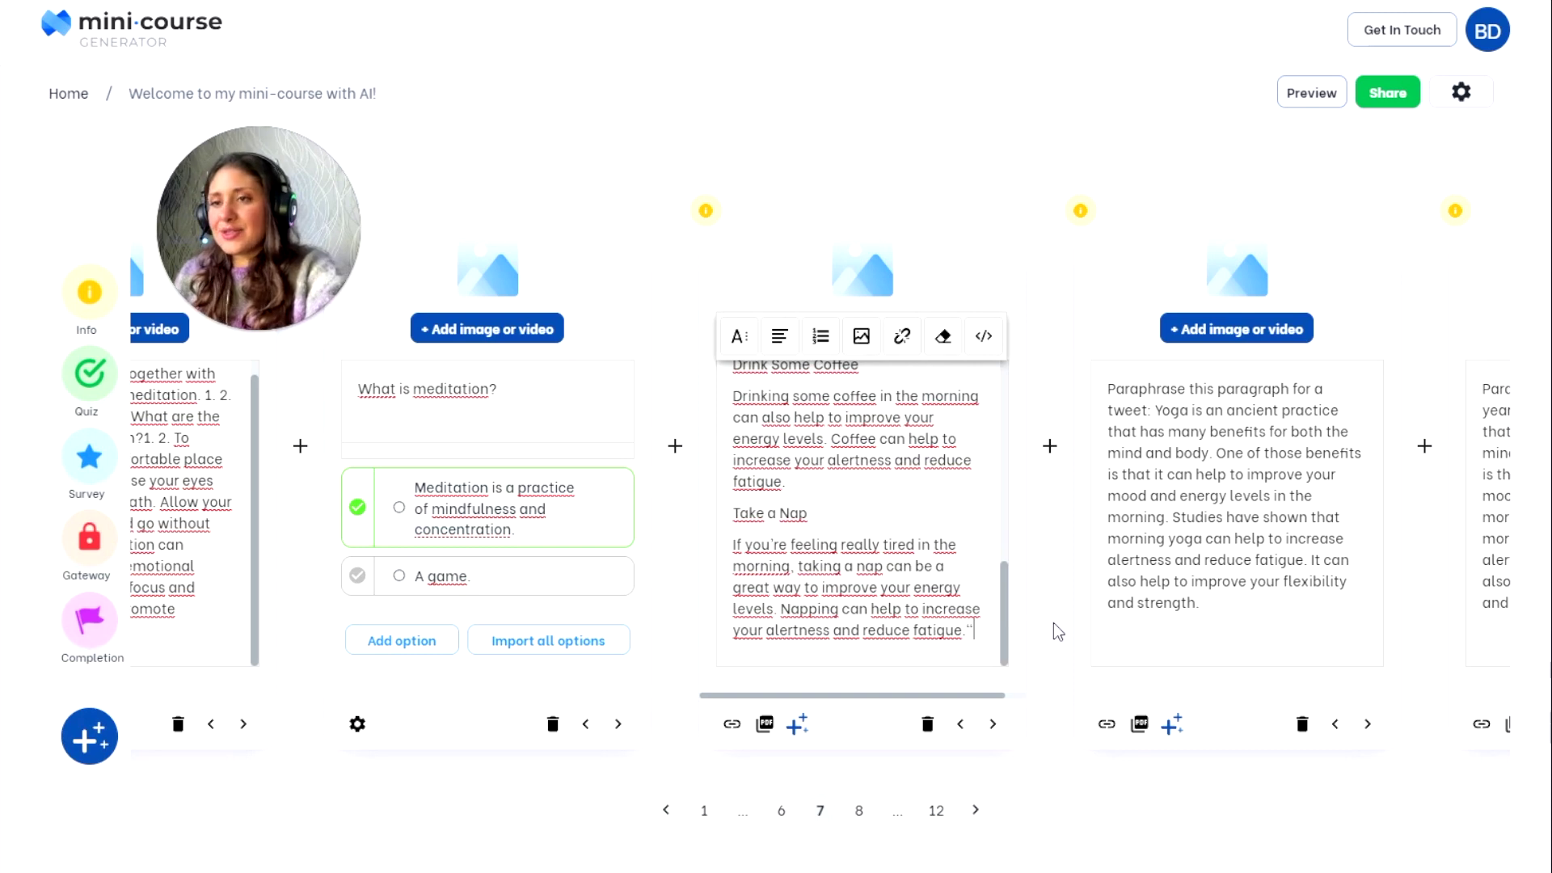
{"action": "type", "text": "\""}
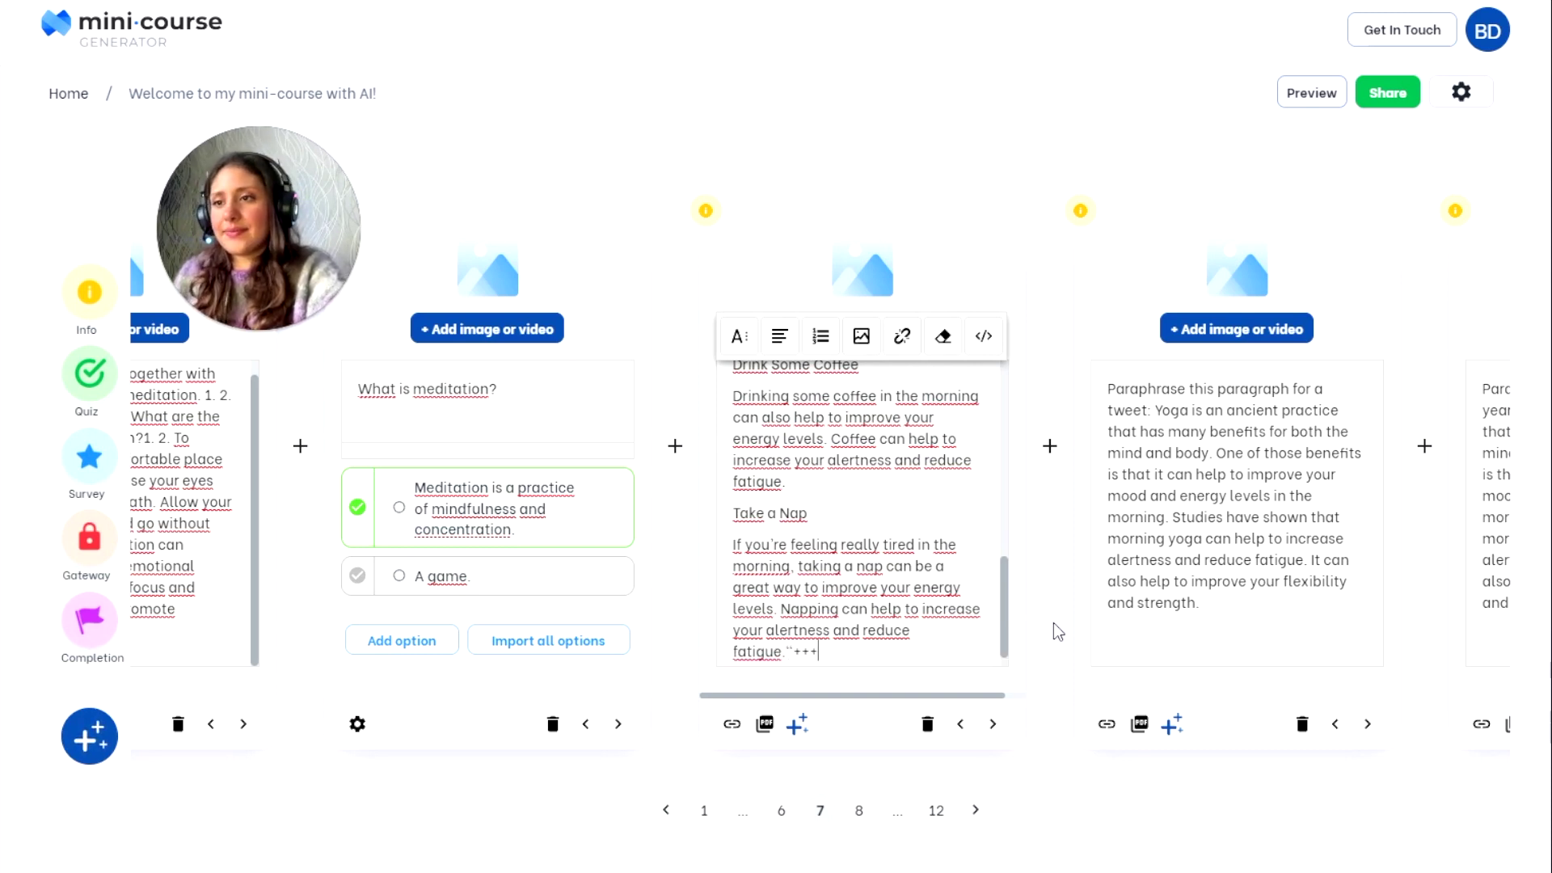
{"action": "key", "text": "ctrl+Return"}
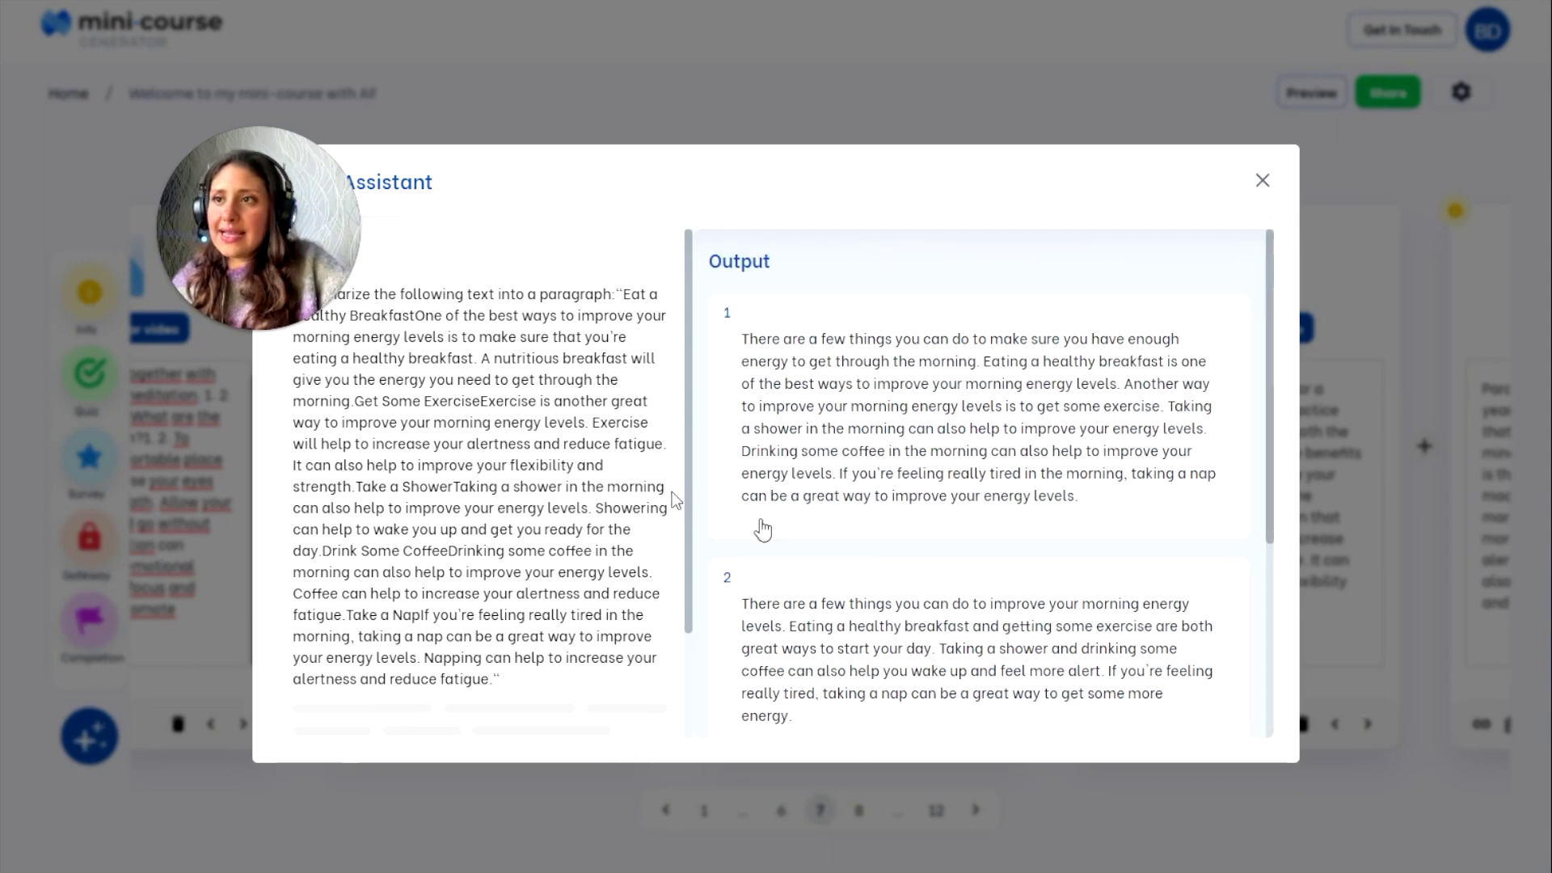
{"action": "scroll", "coordinate": [1006, 570], "scroll_direction": "down", "scroll_amount": 2}
{"action": "scroll", "coordinate": [992, 586], "scroll_direction": "down", "scroll_amount": 2}
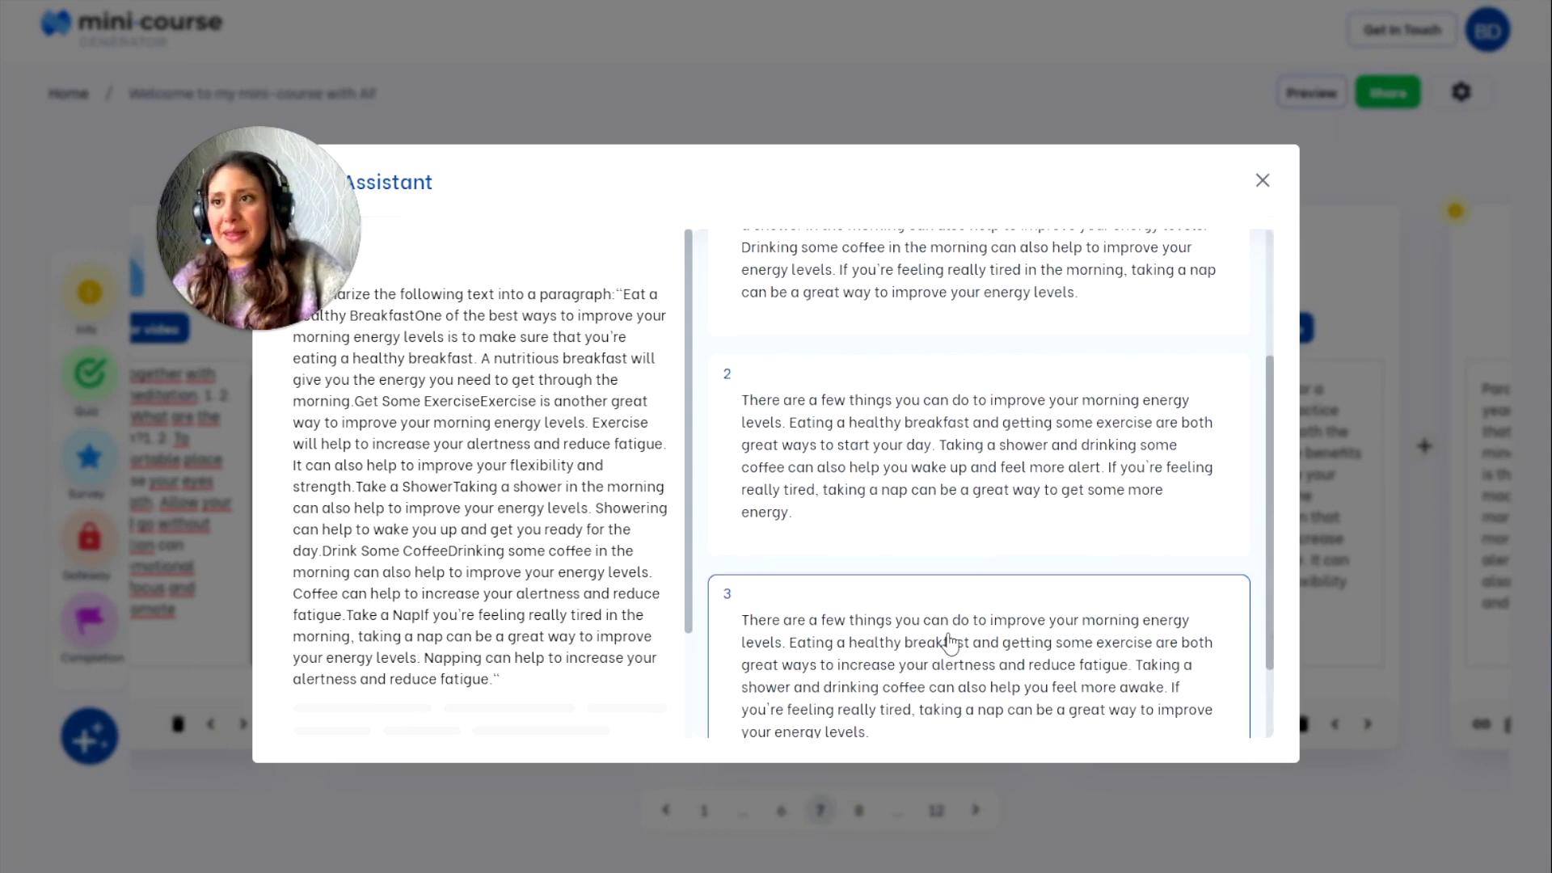
{"action": "left_click", "coordinate": [893, 486]}
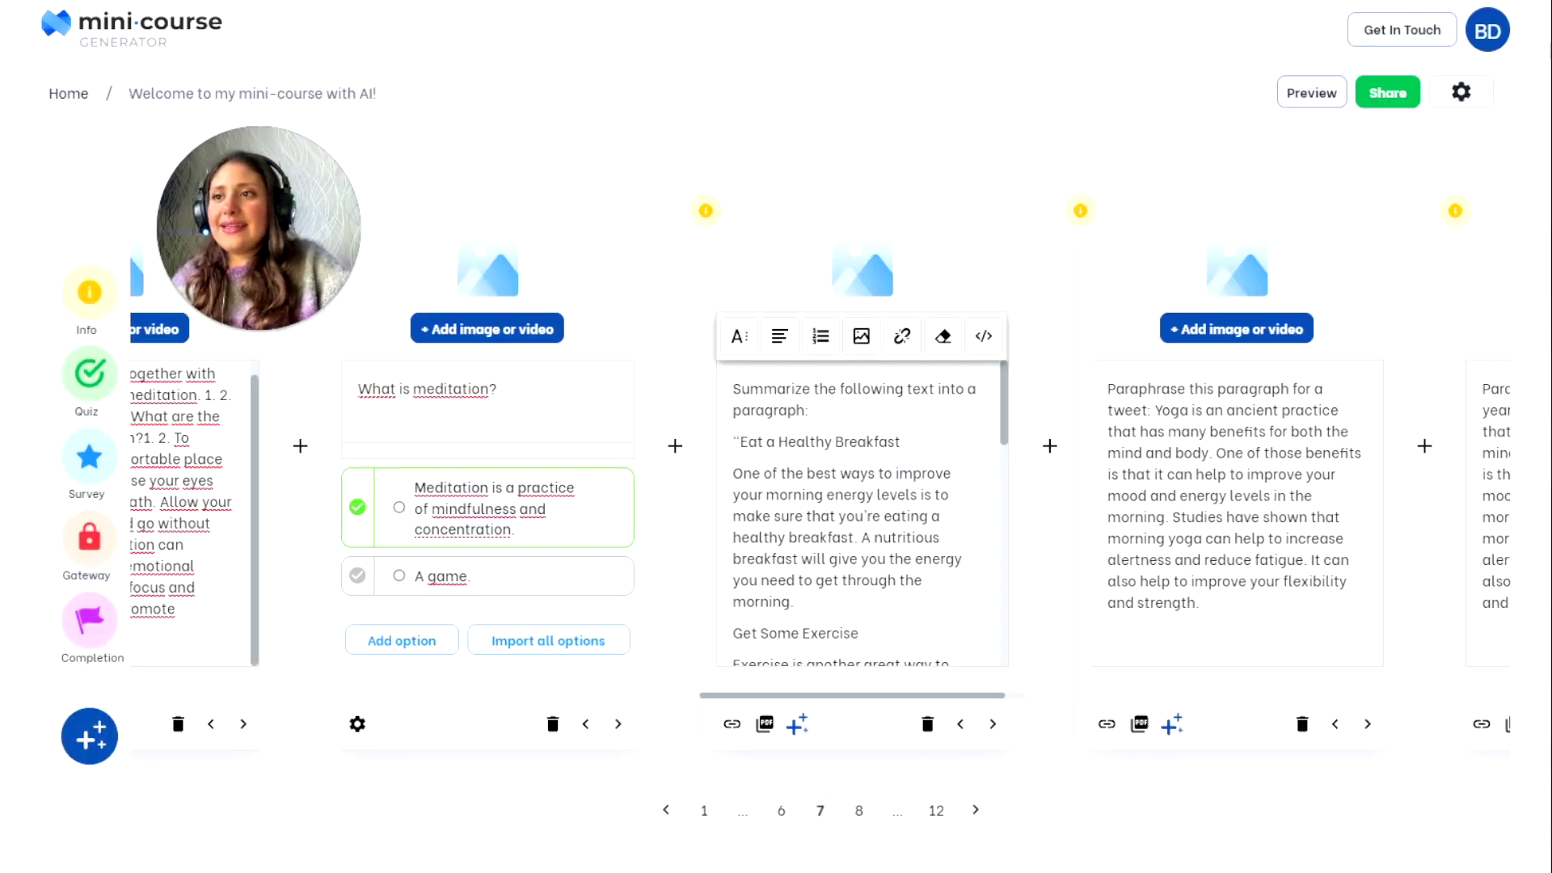
{"action": "scroll", "coordinate": [868, 509], "scroll_direction": "down", "scroll_amount": 3}
{"action": "scroll", "coordinate": [866, 510], "scroll_direction": "down", "scroll_amount": 3}
{"action": "scroll", "coordinate": [867, 510], "scroll_direction": "down", "scroll_amount": 3}
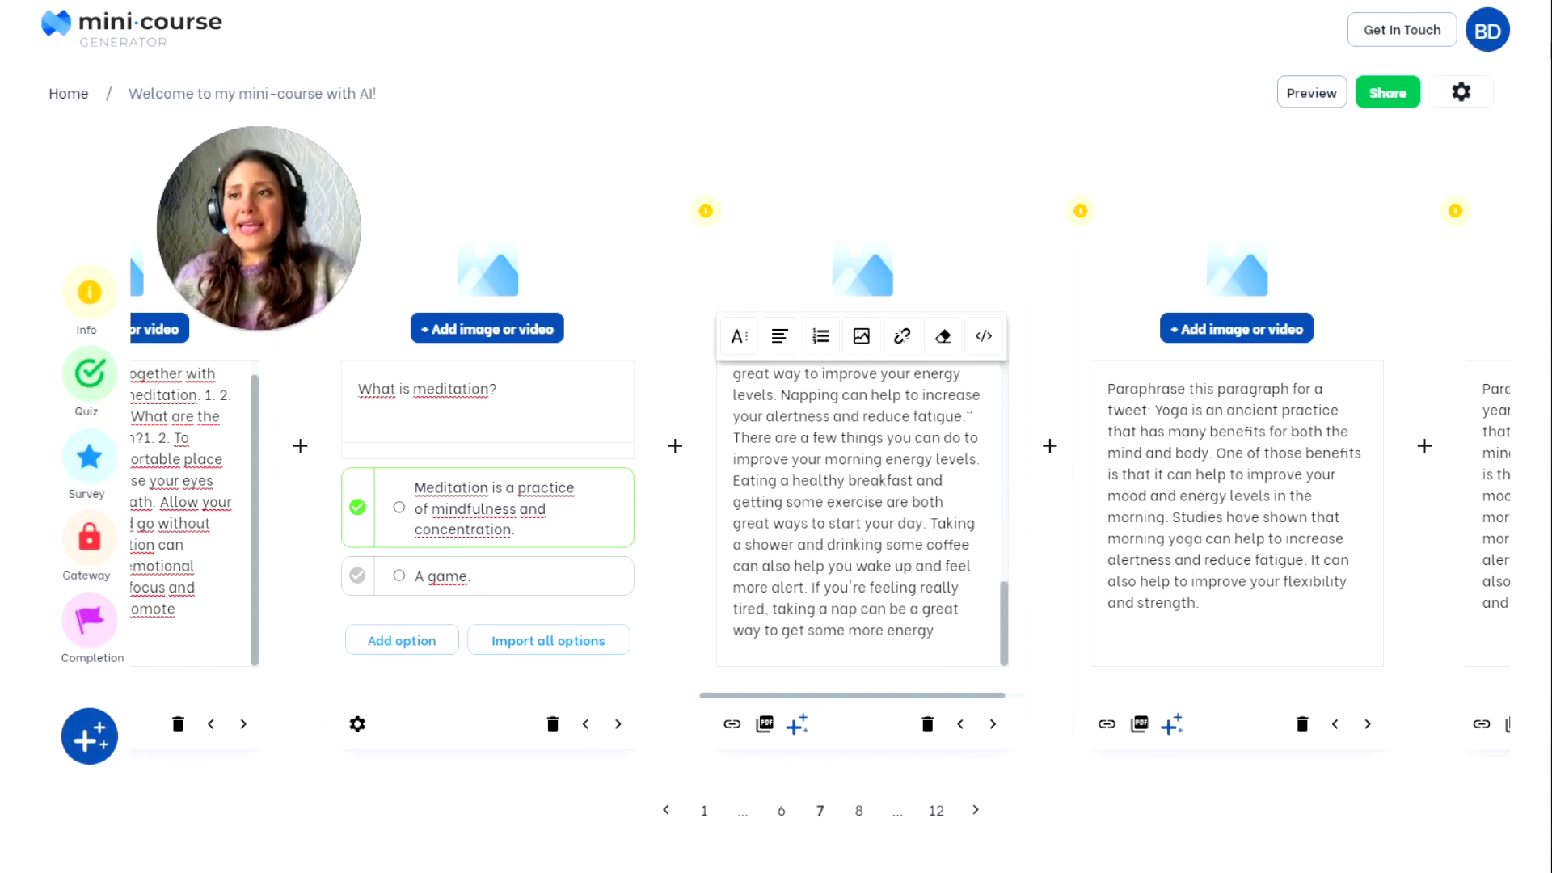
{"action": "left_click_drag", "start_coordinate": [940, 631], "coordinate": [723, 296]}
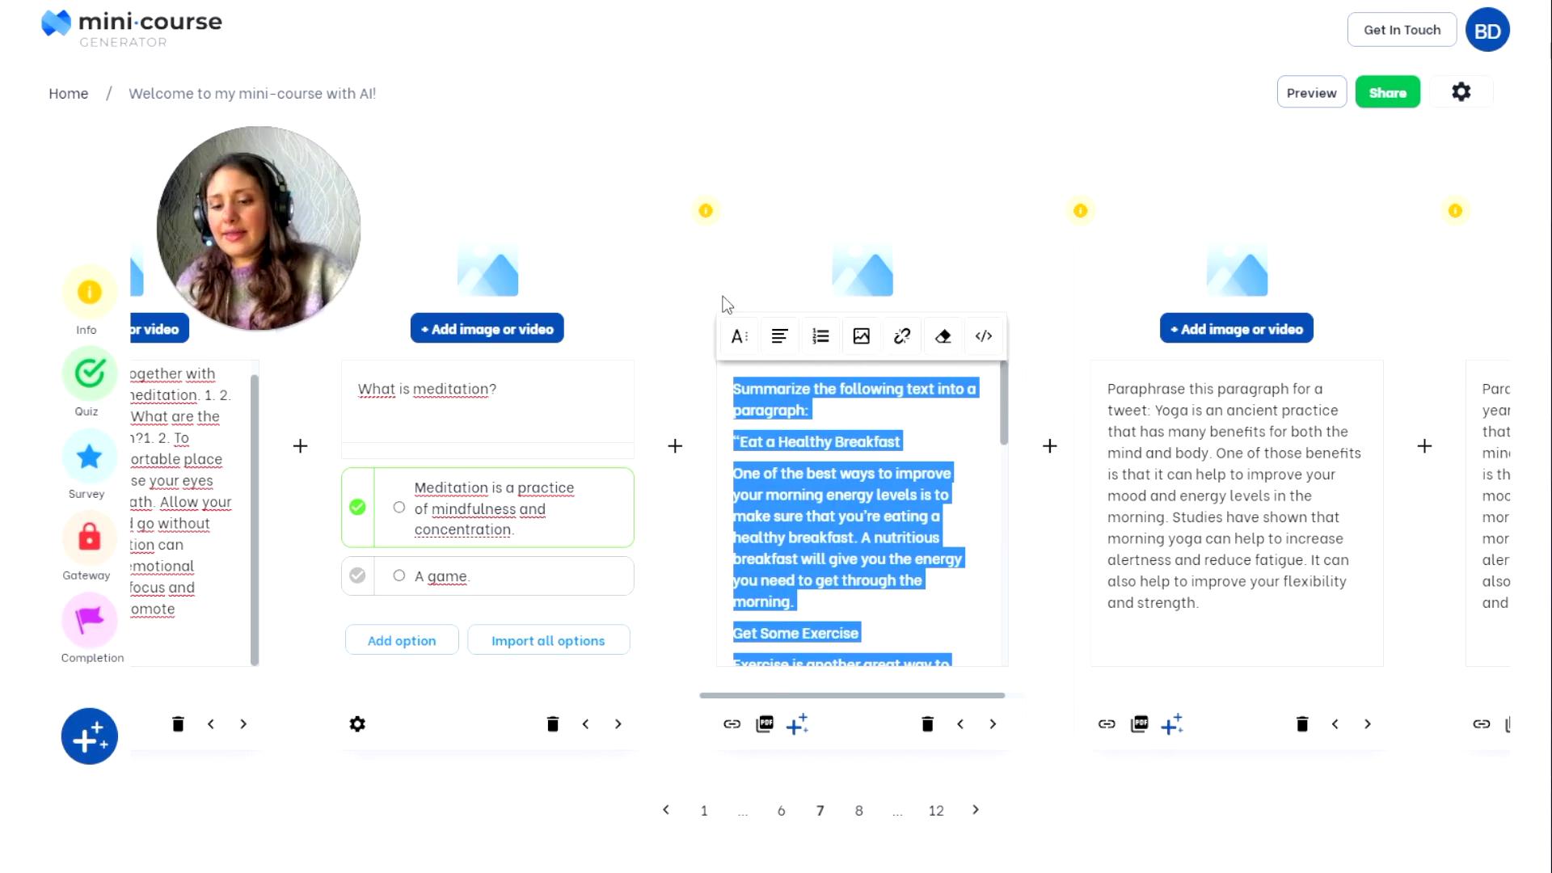
{"action": "type", "text": "There are a few things you can do to improve your morning energy levels. Eating a healthy breakfast and getting some exercise are both great ways to start your day. Taking a shower and drinking some coffee can also help you wake up and feel more alert. If you're feeling really tired, taking a nap can be a great way to get some more energy."}
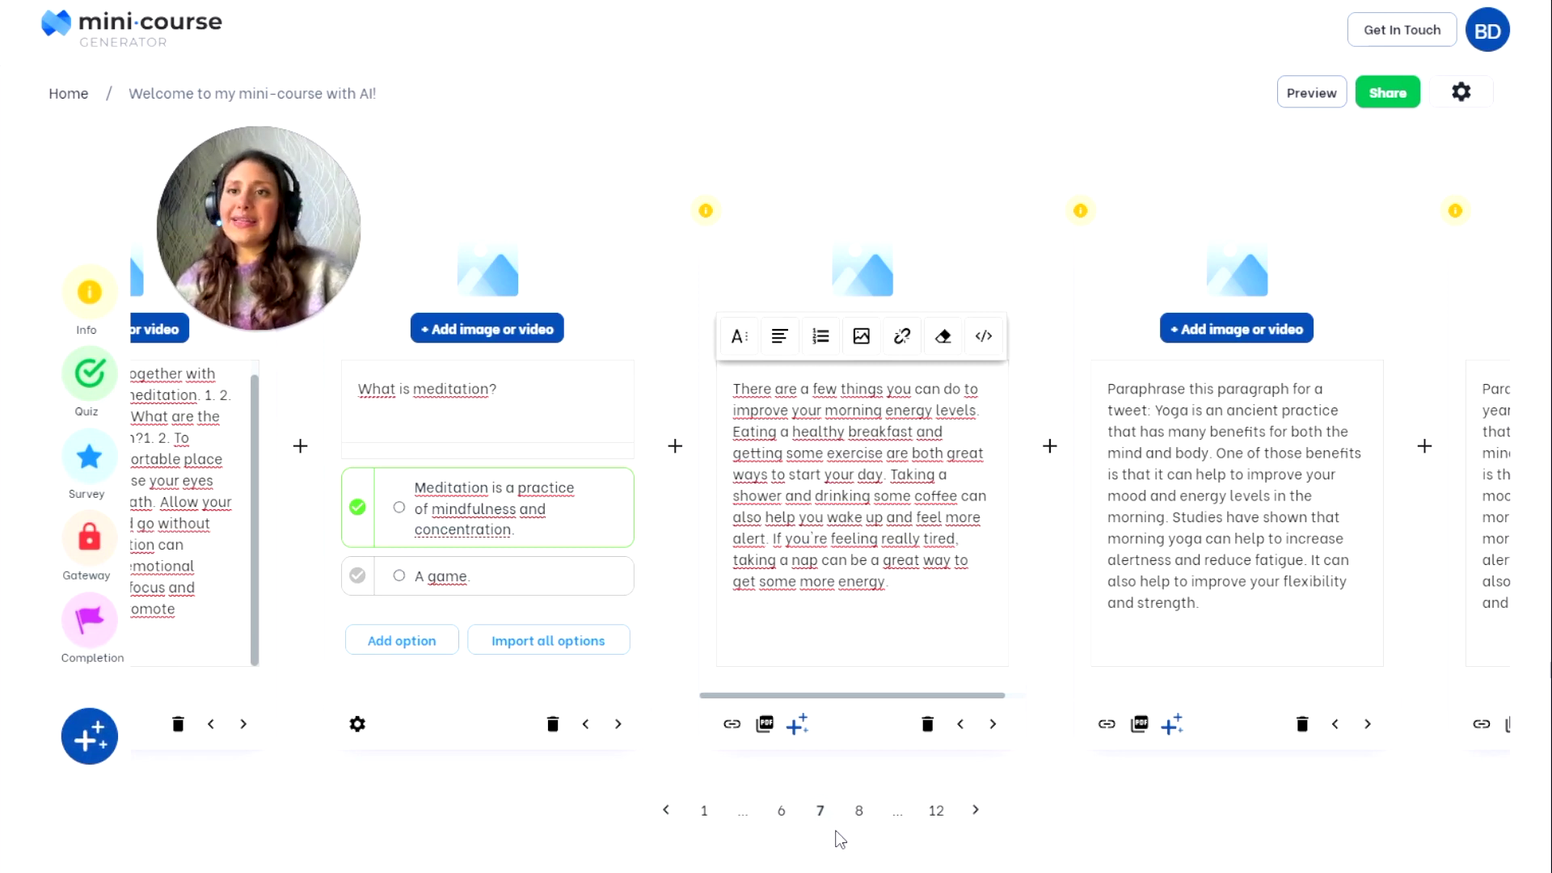
Run the AI on the tweet prompt and insert suggested tweet 1 about yoga's morning benefits.
{"action": "left_click", "coordinate": [861, 815]}
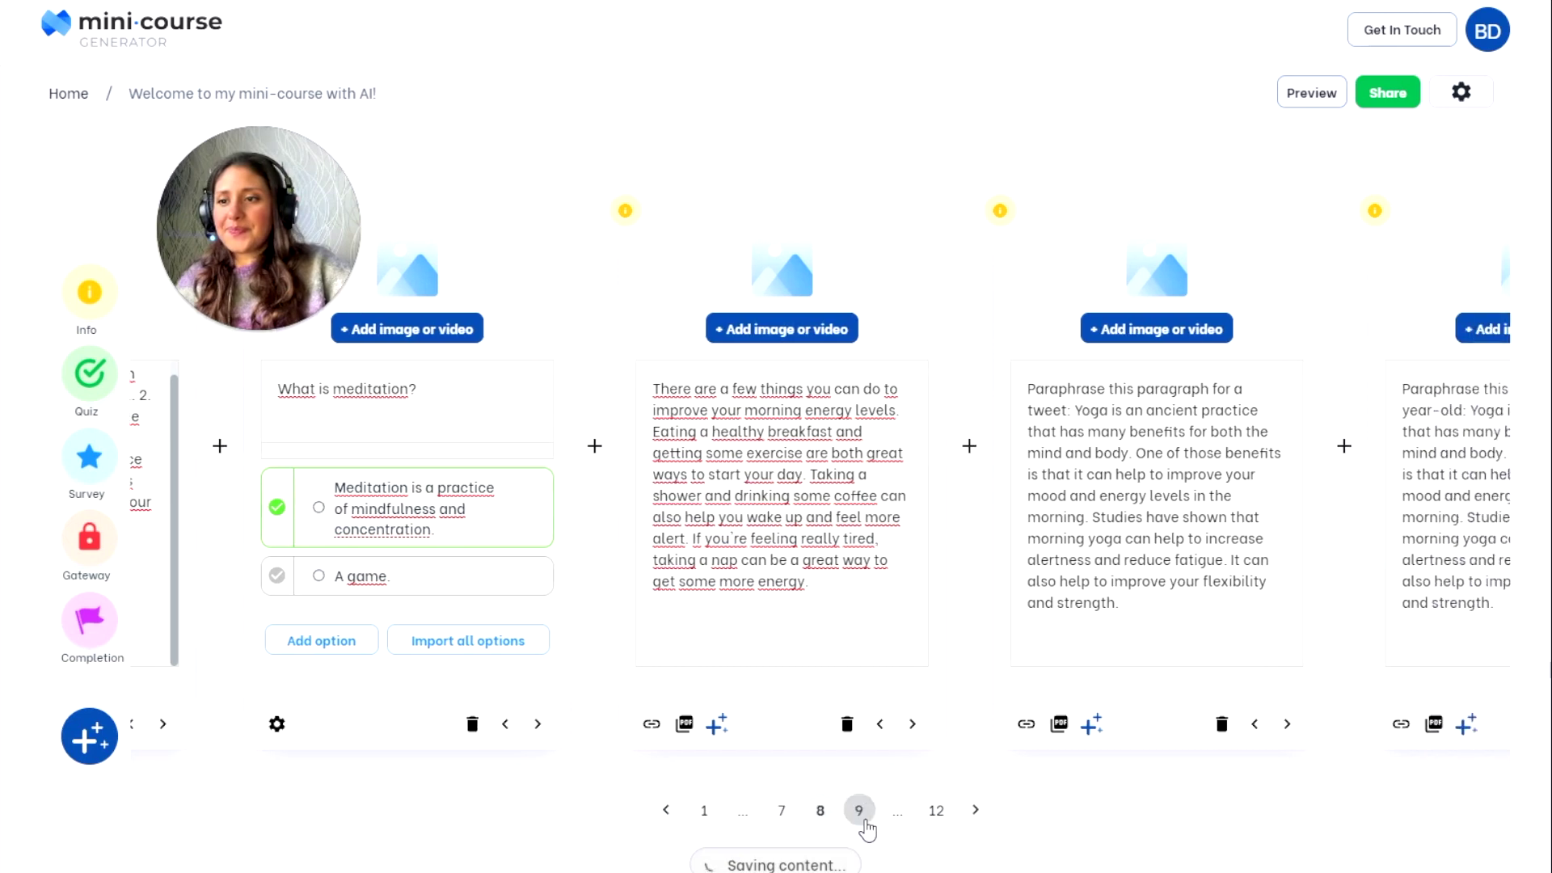
{"action": "mouse_move", "coordinate": [783, 410]}
{"action": "left_mouse_down"}
{"action": "mouse_move", "coordinate": [990, 452]}
{"action": "mouse_move", "coordinate": [827, 603]}
{"action": "left_mouse_up"}
{"action": "left_click", "coordinate": [828, 602]}
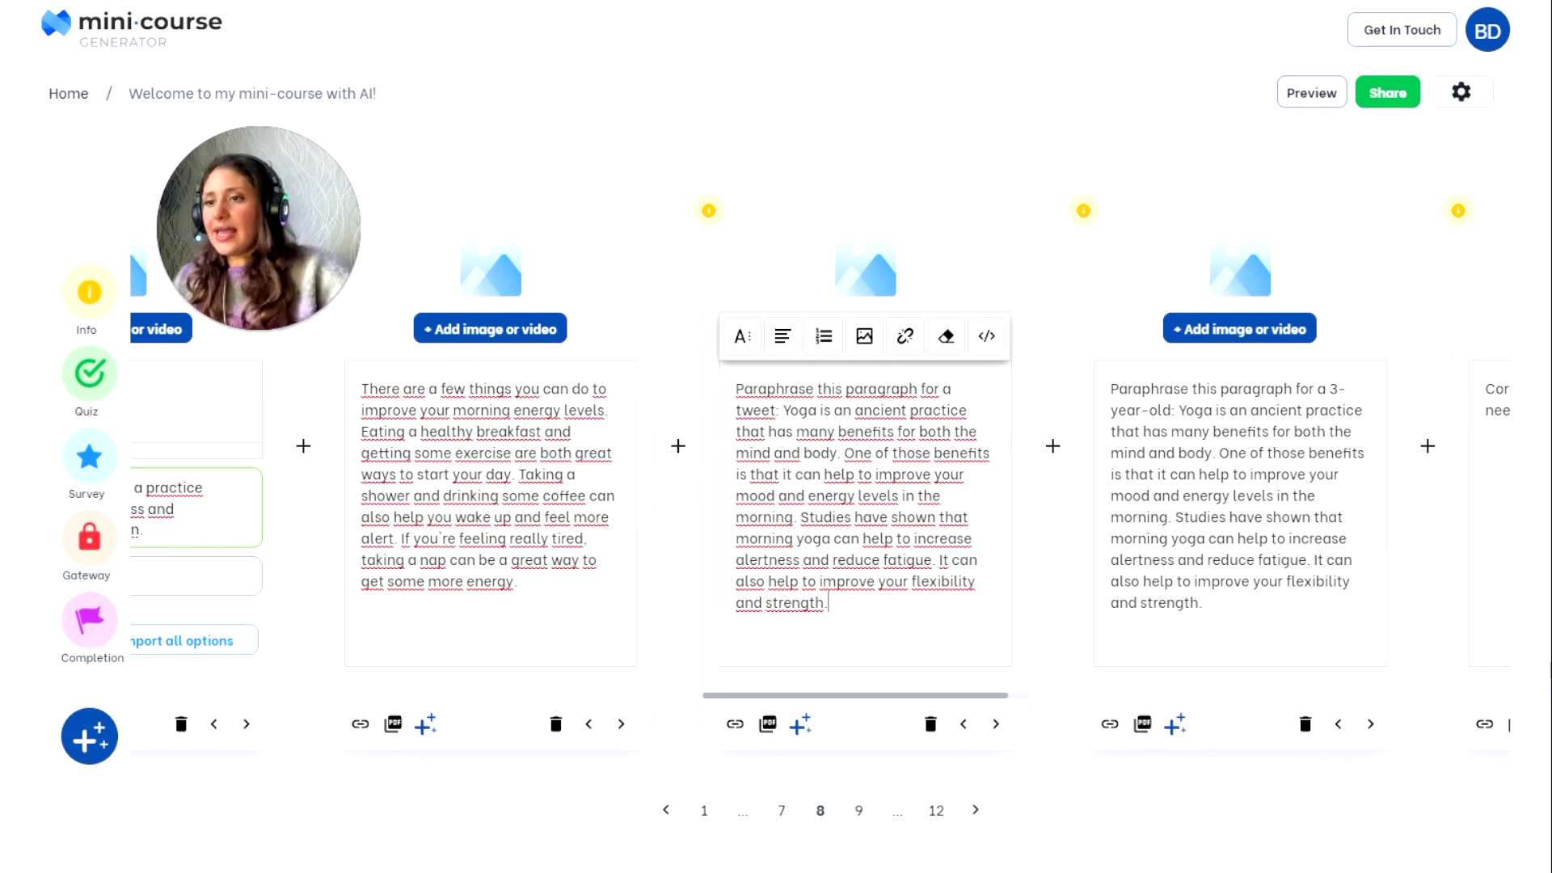
{"action": "left_click", "coordinate": [799, 724]}
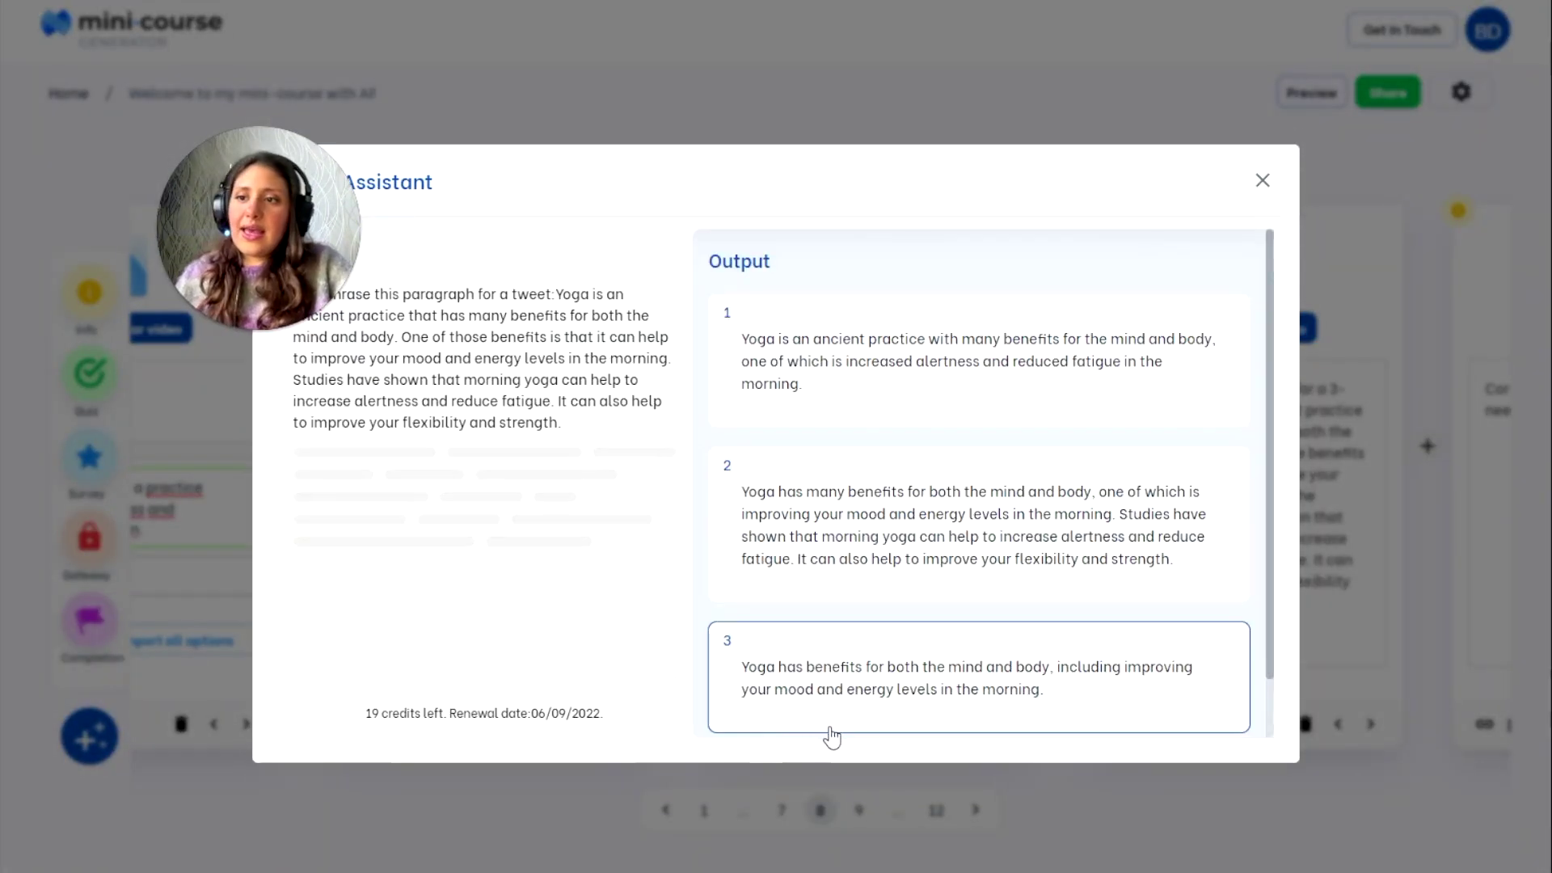
{"action": "left_click", "coordinate": [817, 394]}
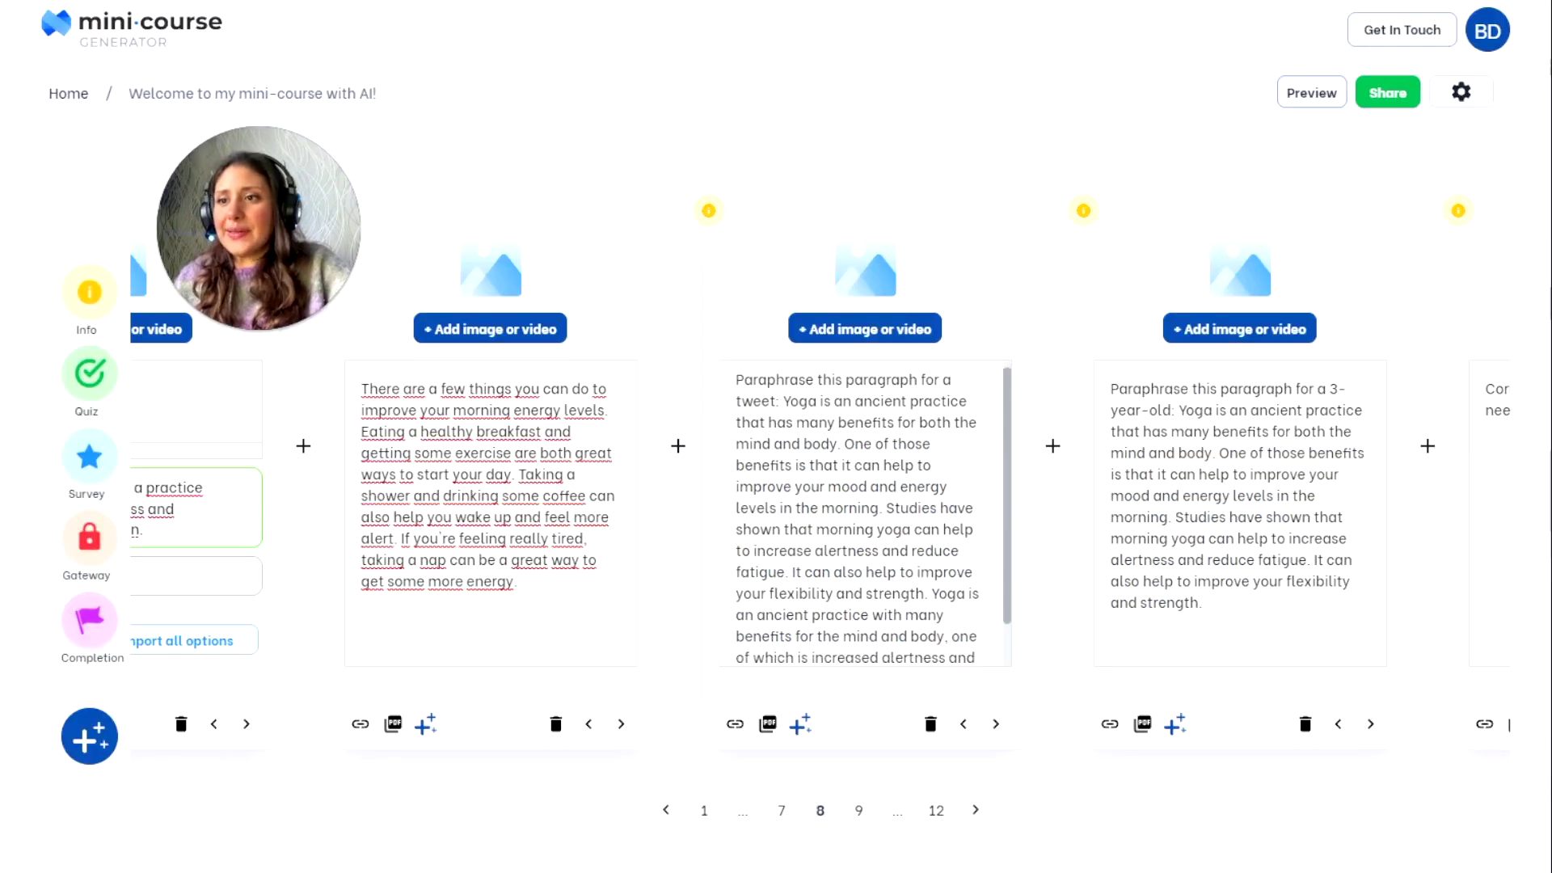
Delete the original prompt and paragraph, leaving only the tweet, and select the paraphrase card.
{"action": "left_click_drag", "start_coordinate": [978, 545], "coordinate": [735, 364]}
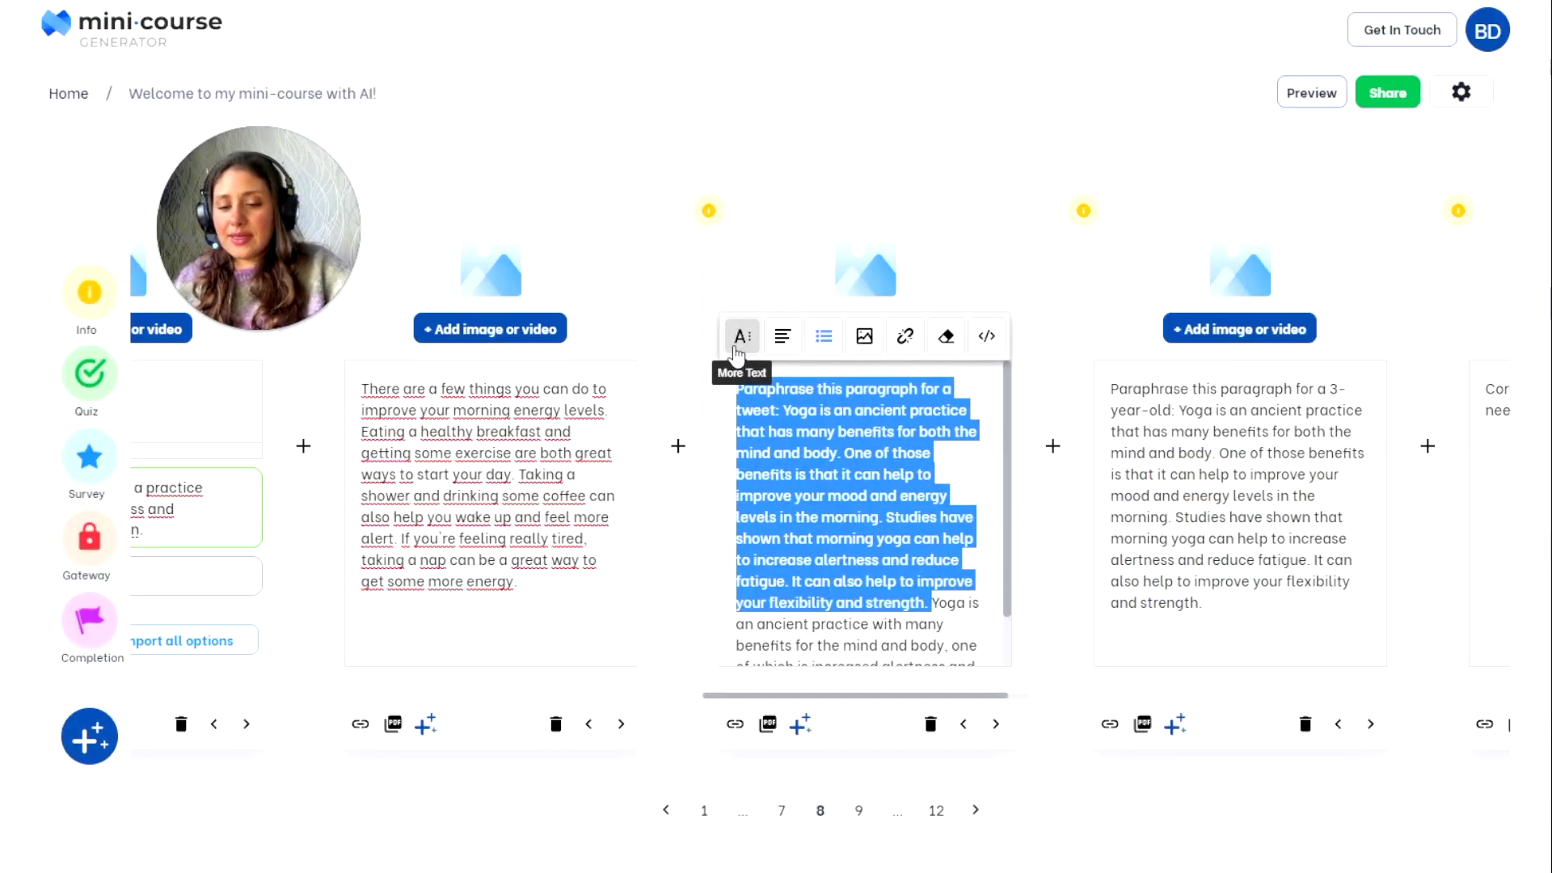
{"action": "key", "text": "BackSpace"}
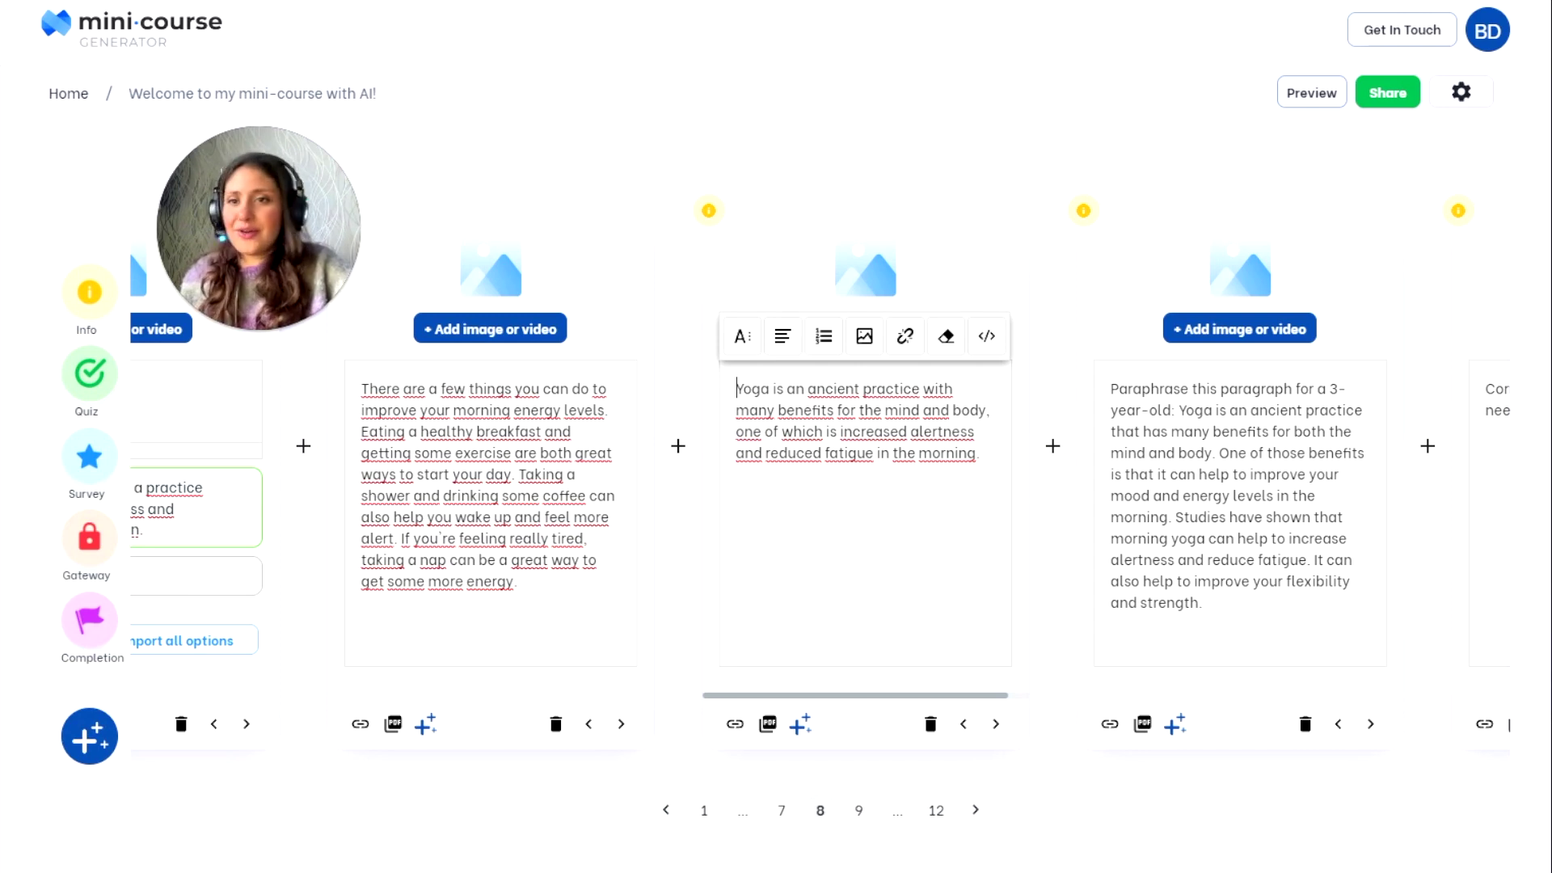
{"action": "left_click", "coordinate": [1212, 603]}
{"action": "type", "text": "+++"}
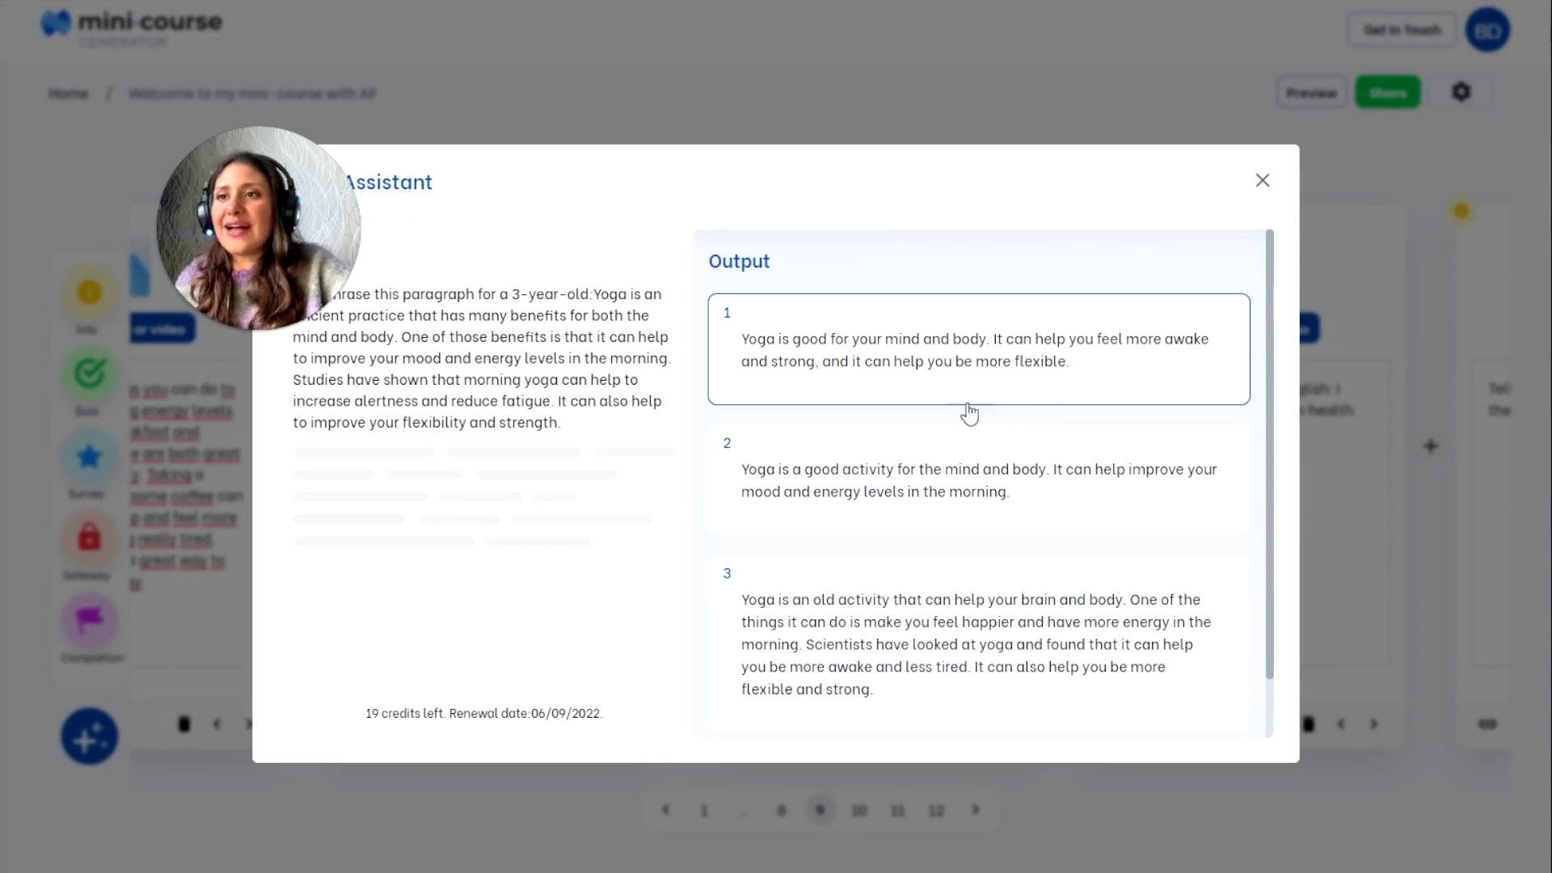
Insert child-friendly version 1 saying yoga is good for mind and body, delete the prompt, and advance.
{"action": "left_click", "coordinate": [997, 390]}
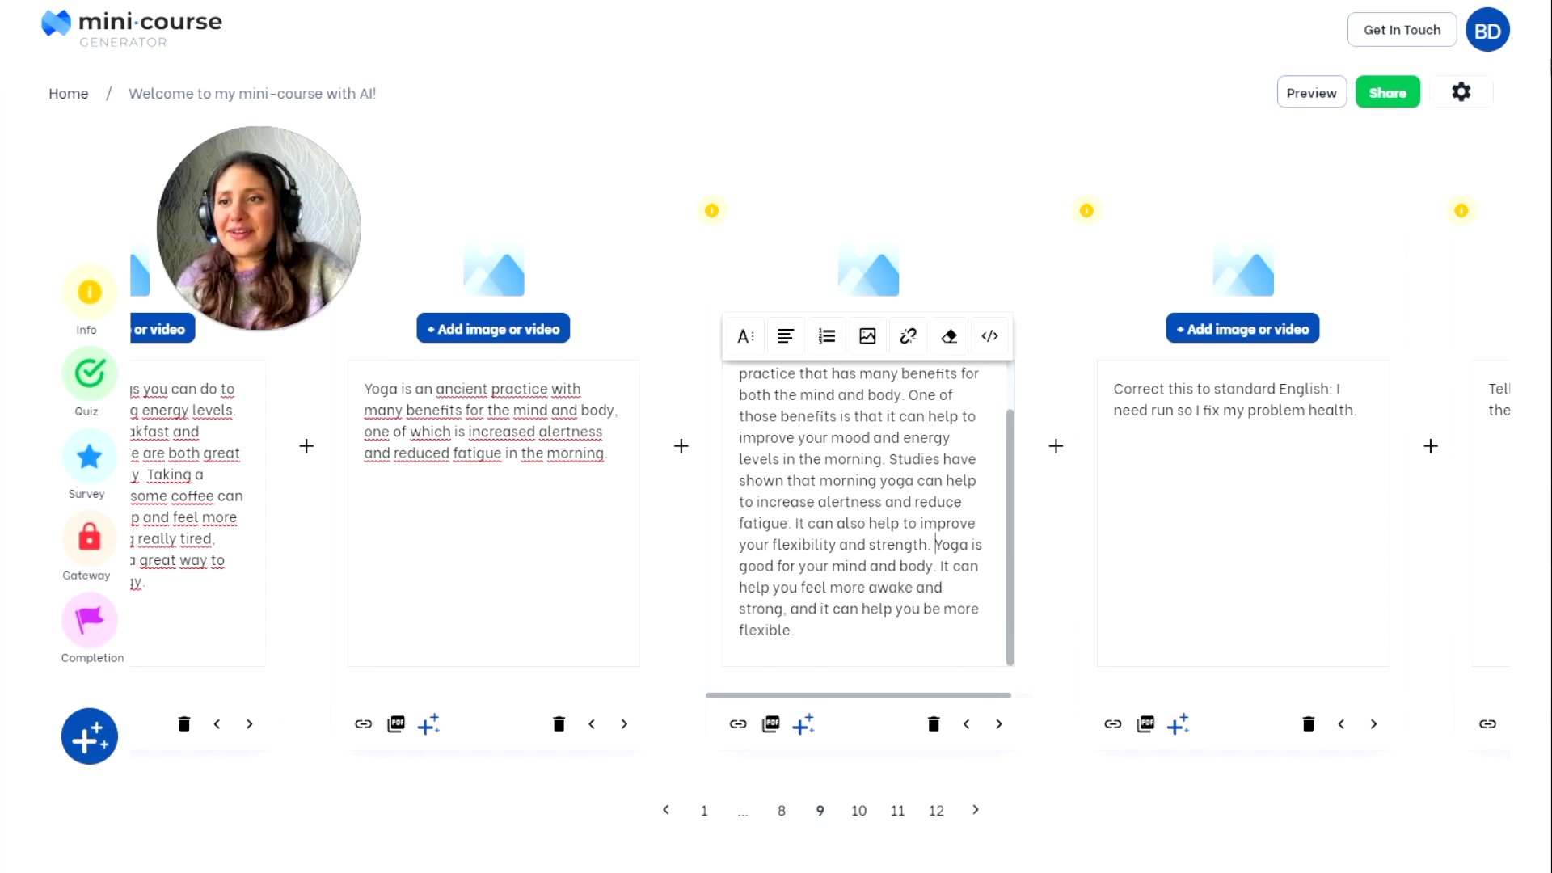
{"action": "left_click_drag", "start_coordinate": [933, 544], "coordinate": [744, 336]}
{"action": "key", "text": "BackSpace"}
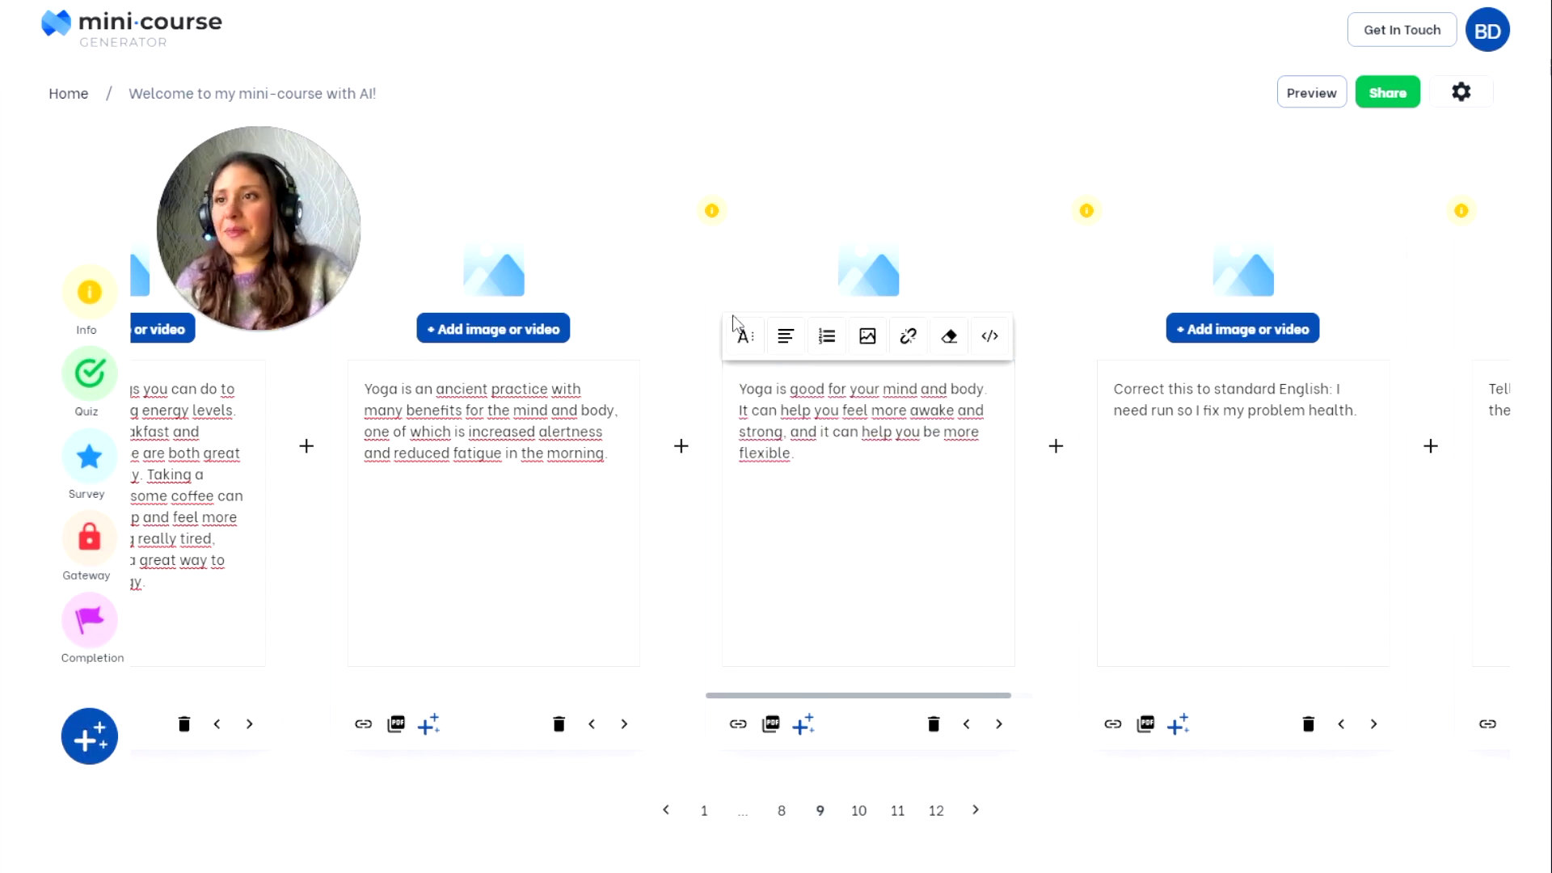
{"action": "key", "text": "ctrl+End"}
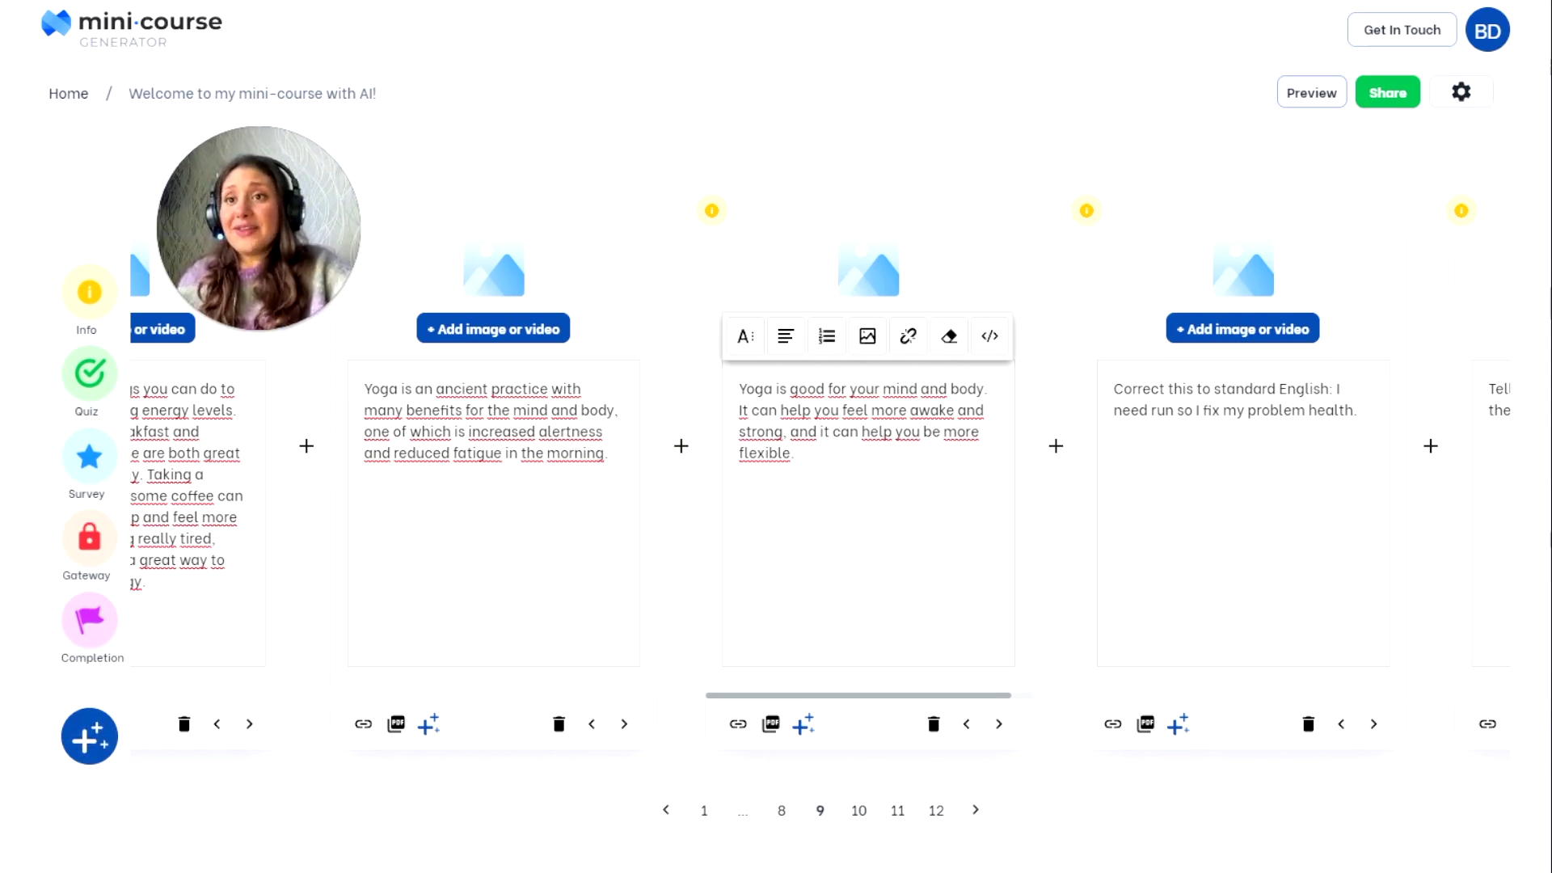
{"action": "left_click", "coordinate": [859, 810]}
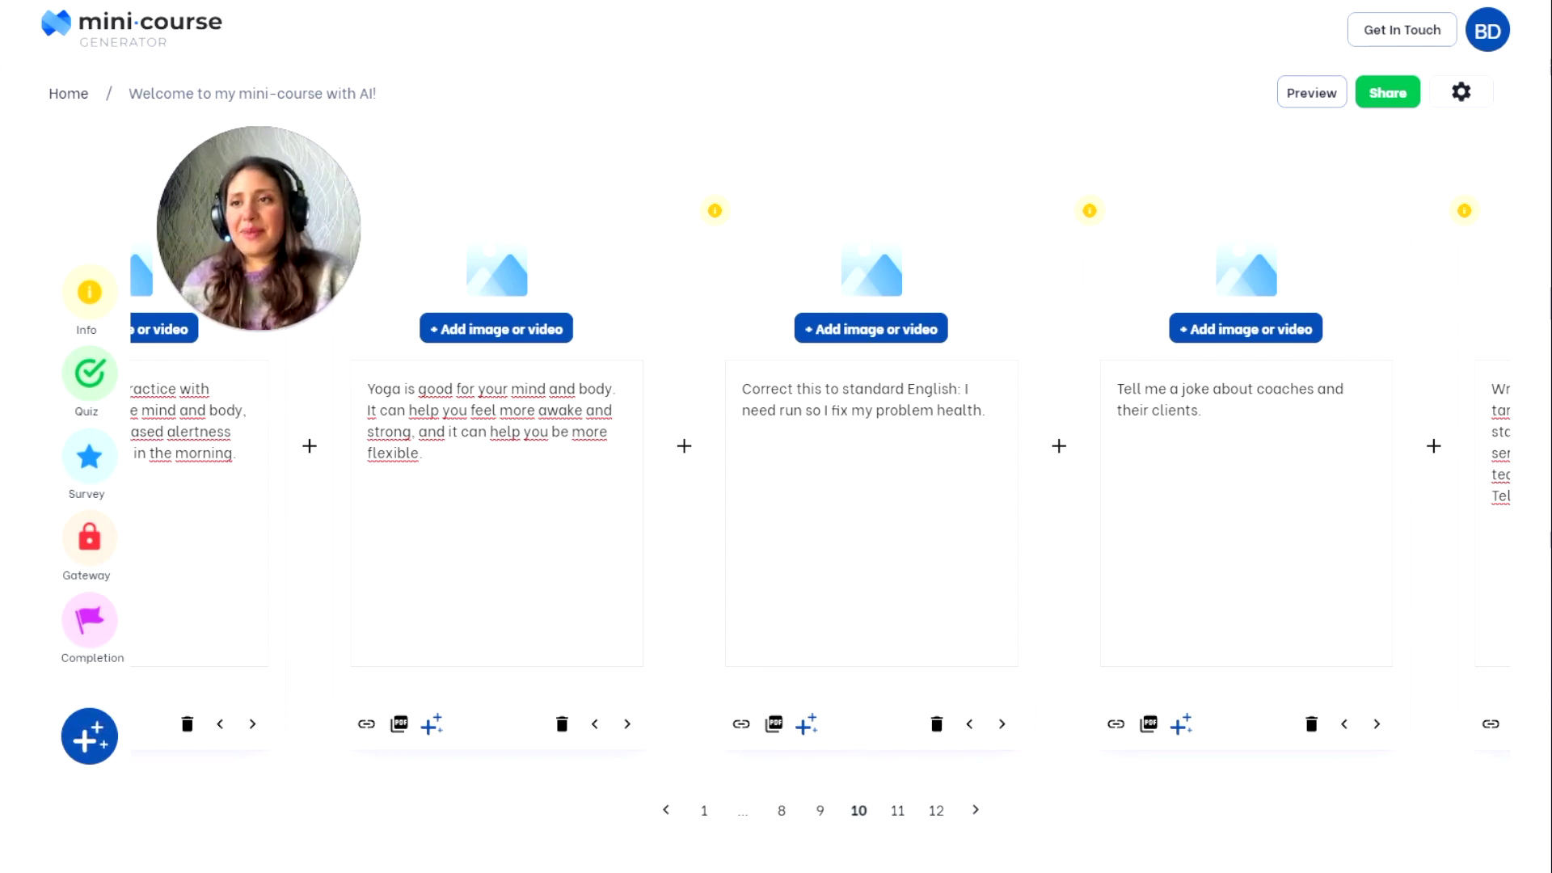
Insert corrected sentence 1, 'I need to run so I can fix my health problem.', delete the prompt, and advance.
{"action": "left_click", "coordinate": [985, 410]}
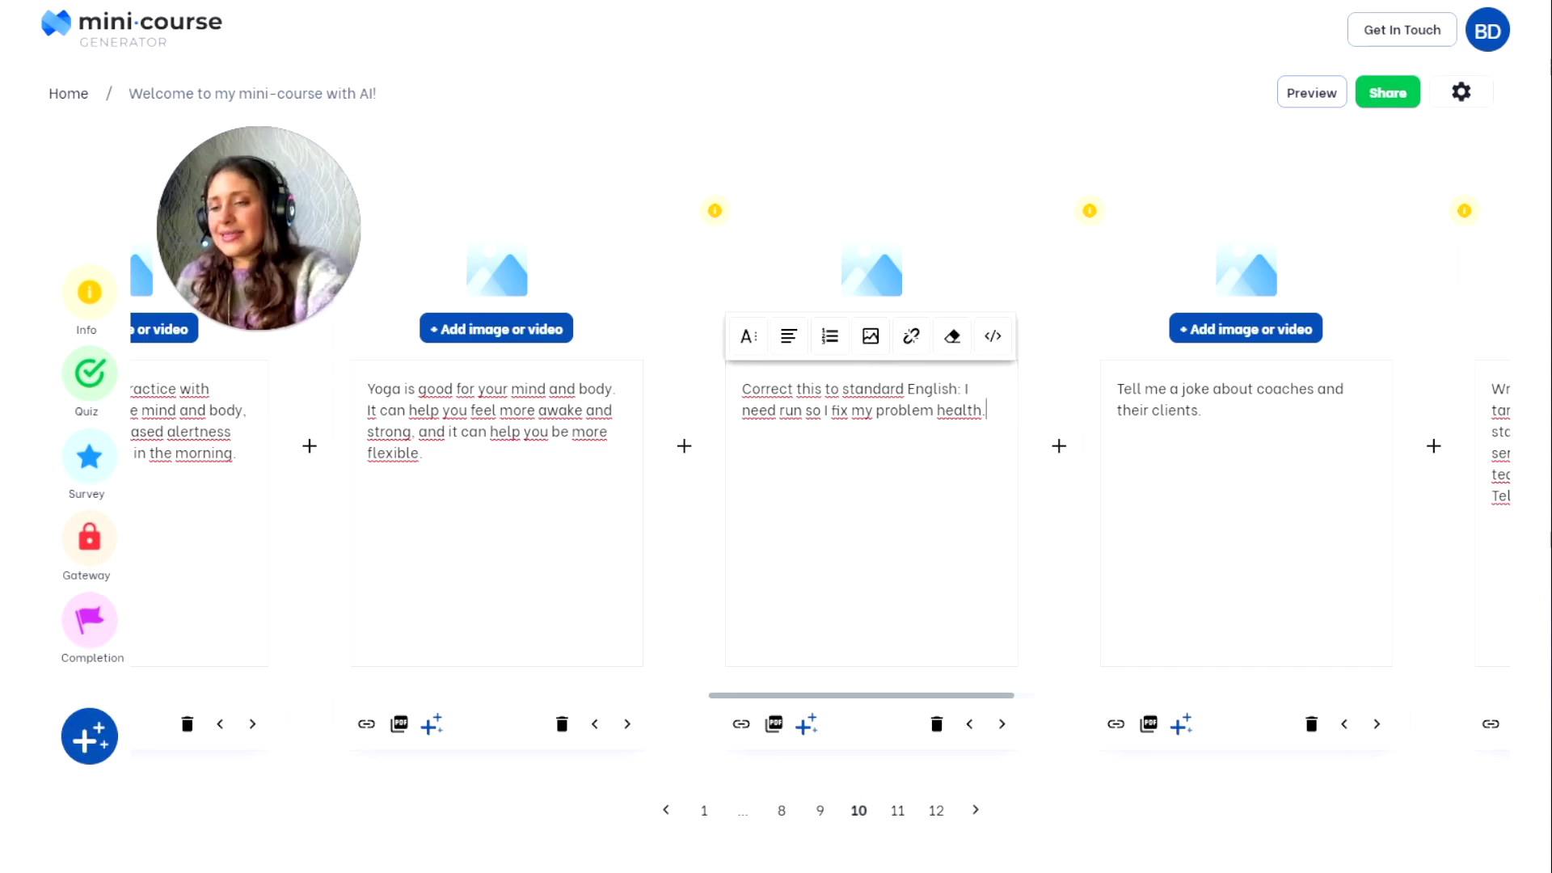
{"action": "type", "text": " ++"}
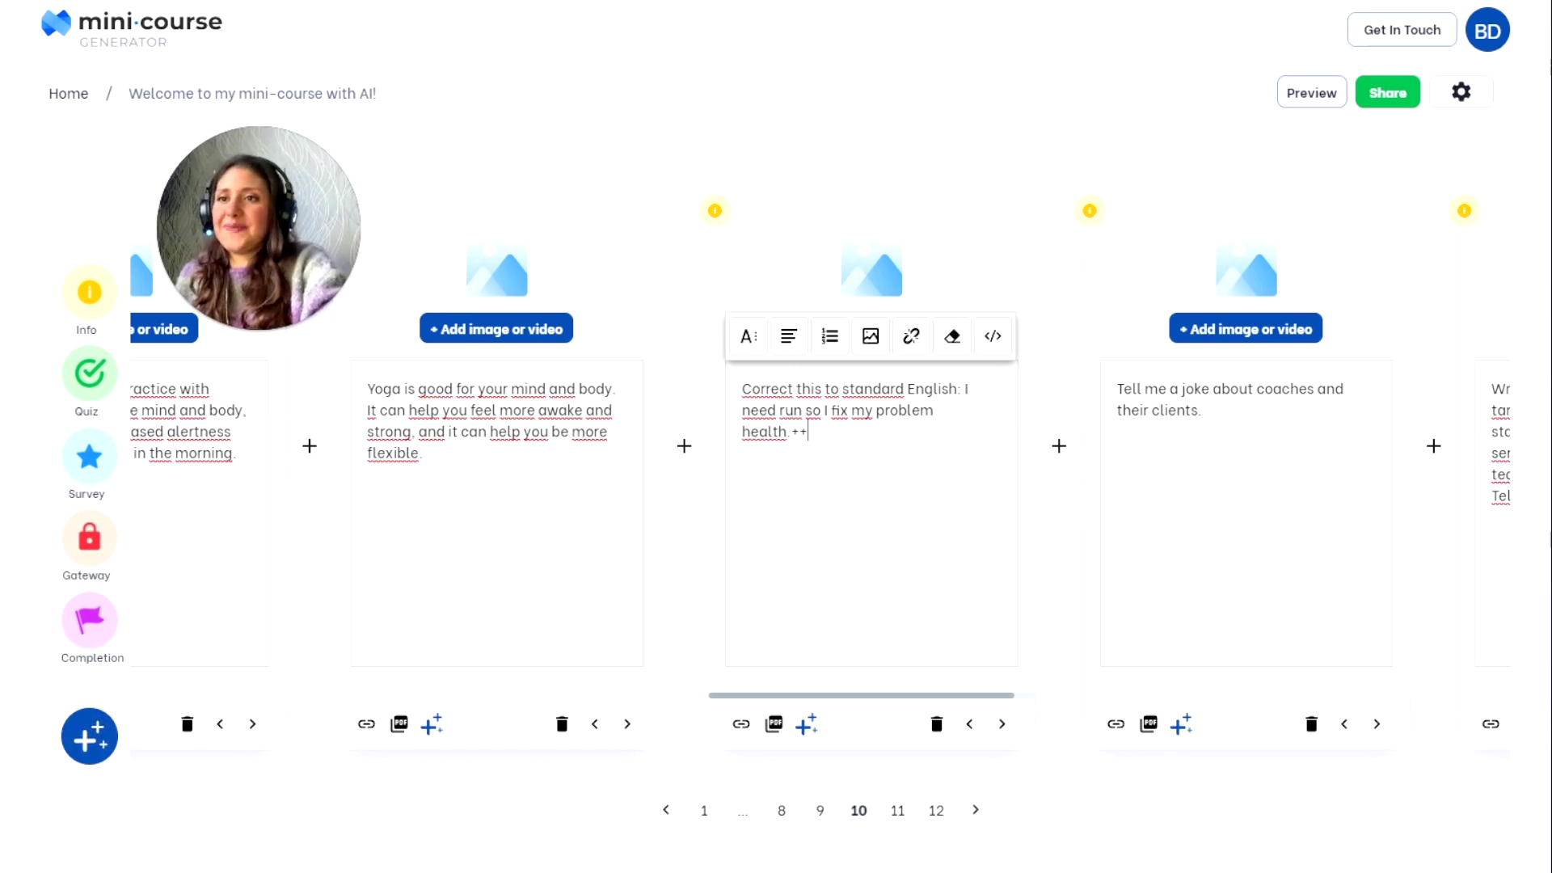
{"action": "type", "text": "+"}
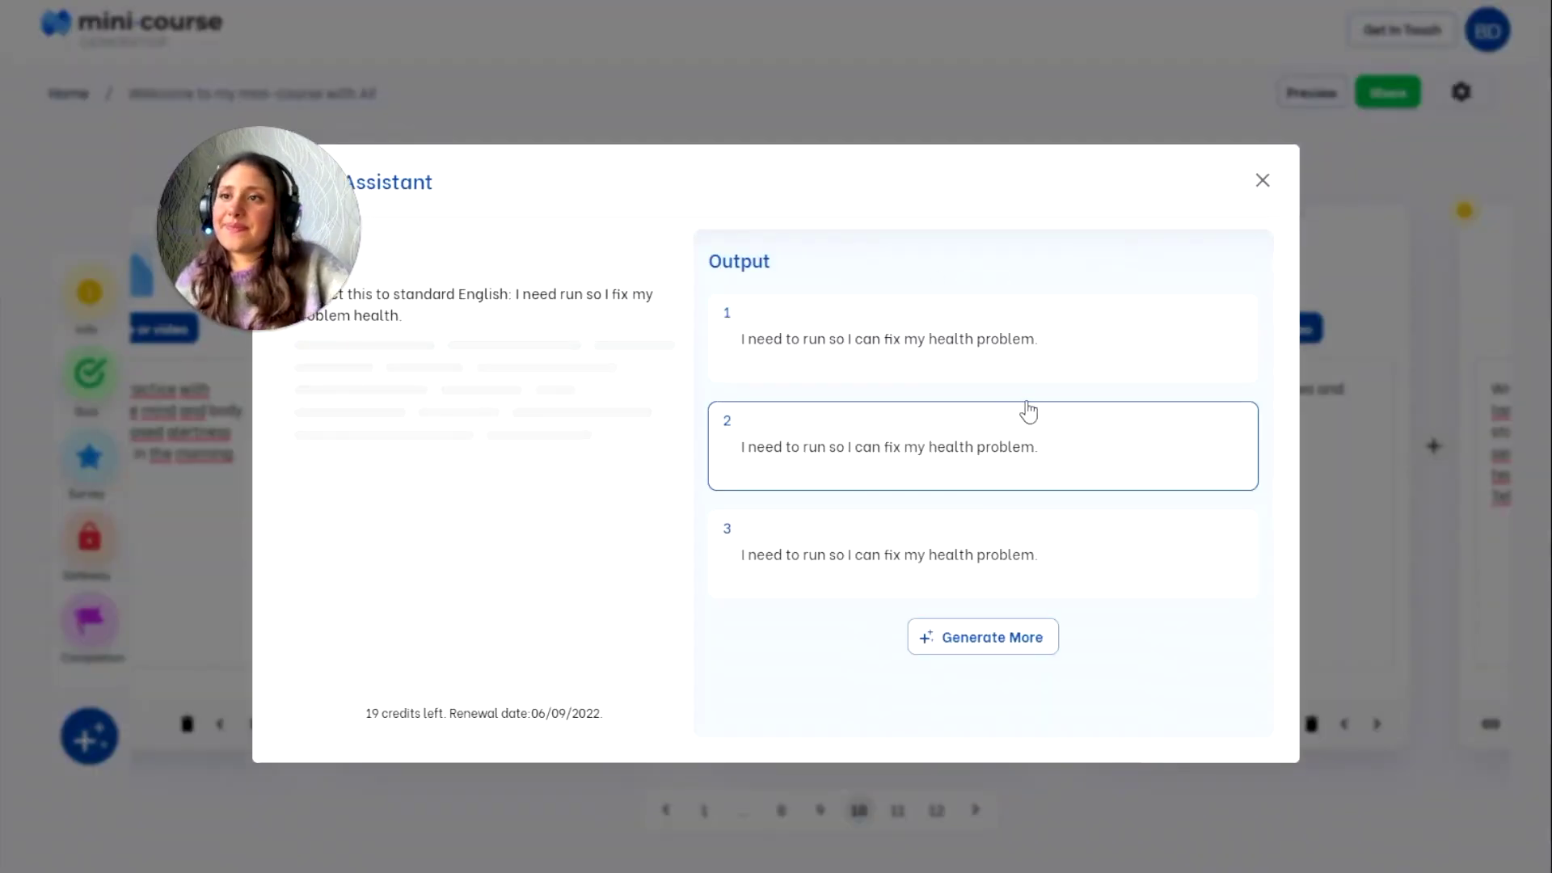
{"action": "left_click", "coordinate": [1050, 363]}
{"action": "left_click_drag", "start_coordinate": [985, 410], "coordinate": [732, 354]}
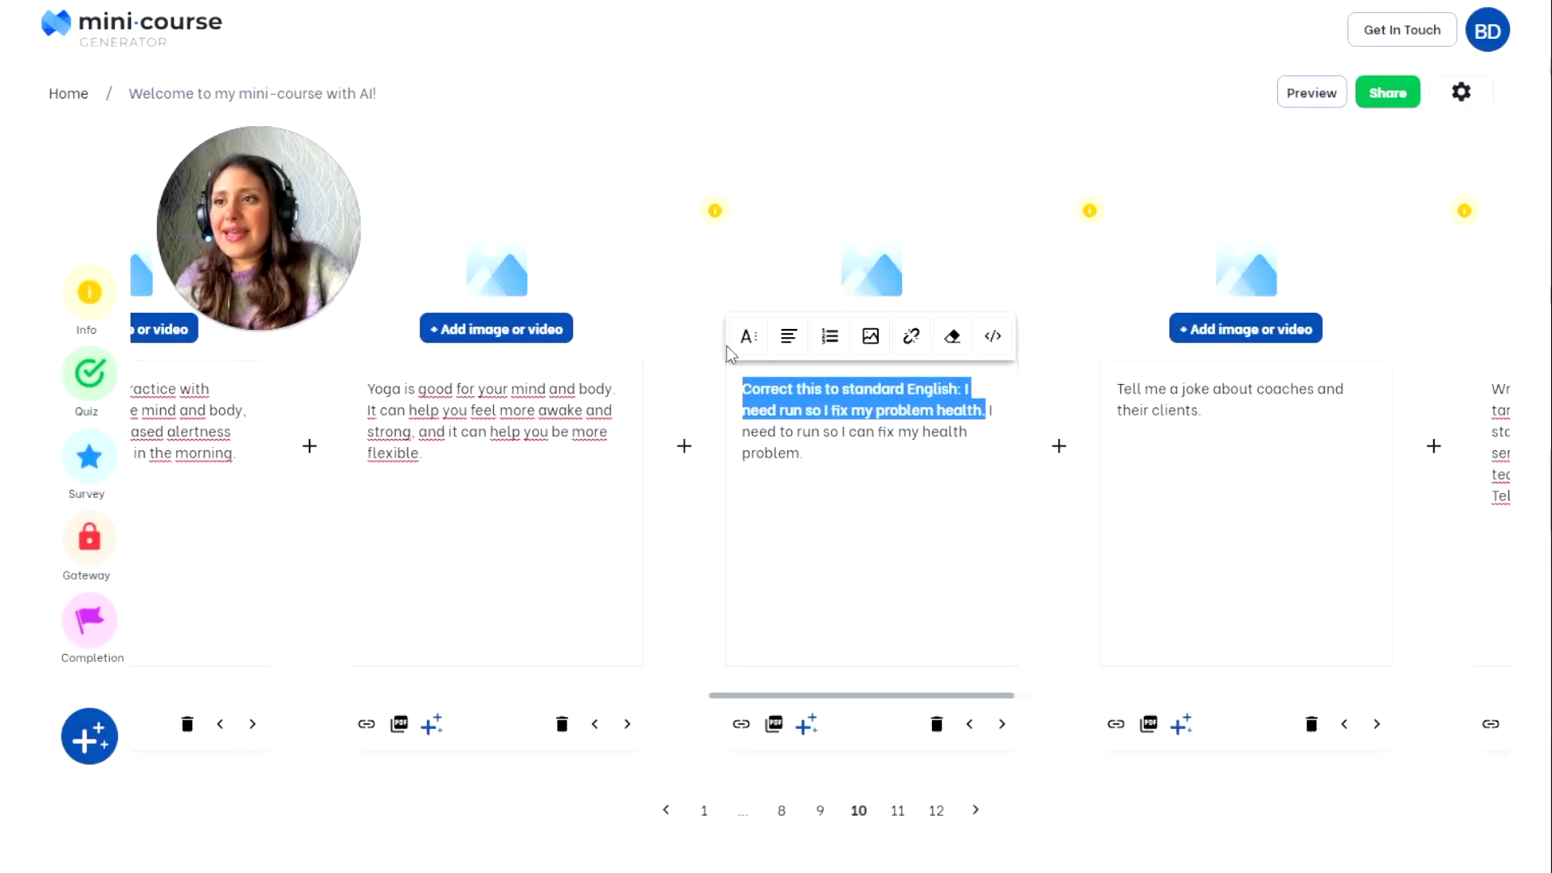
{"action": "key", "text": "BackSpace"}
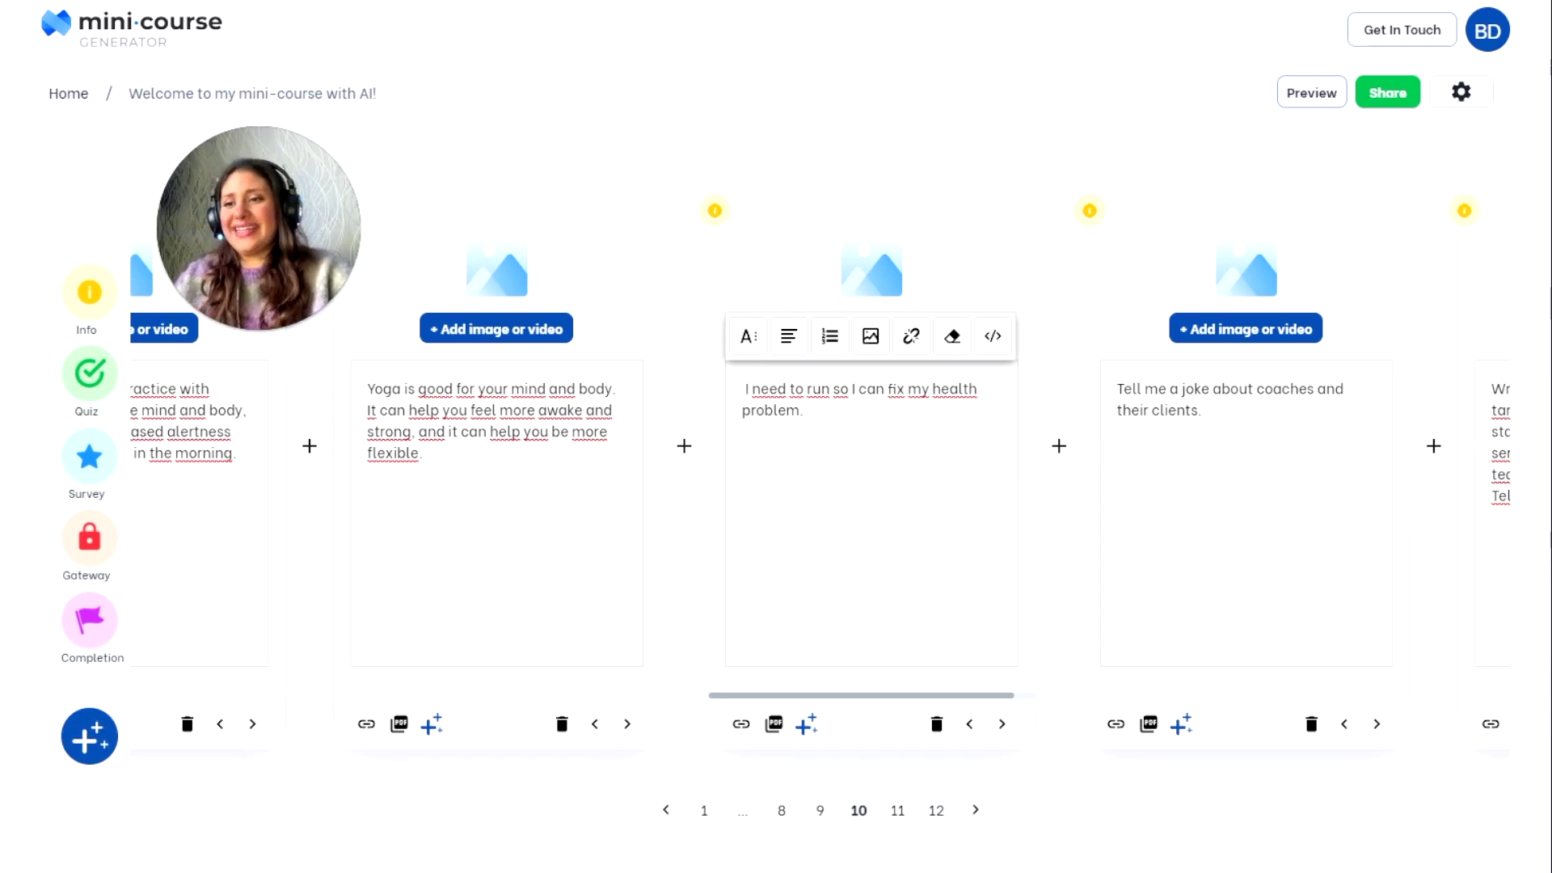
{"action": "left_click", "coordinate": [898, 810]}
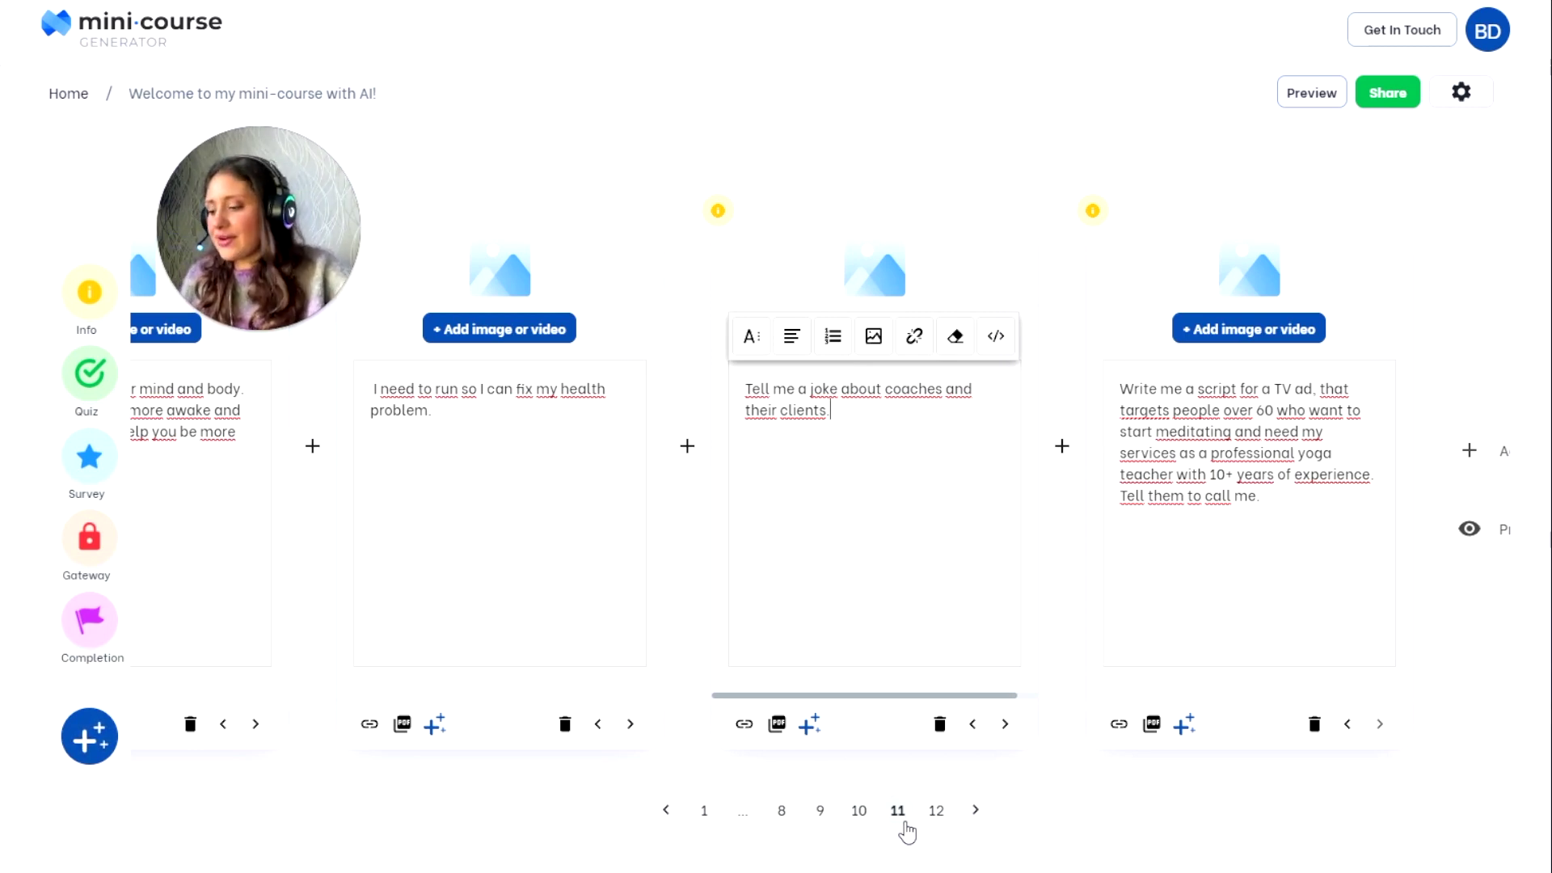
{"action": "type", "text": "++"}
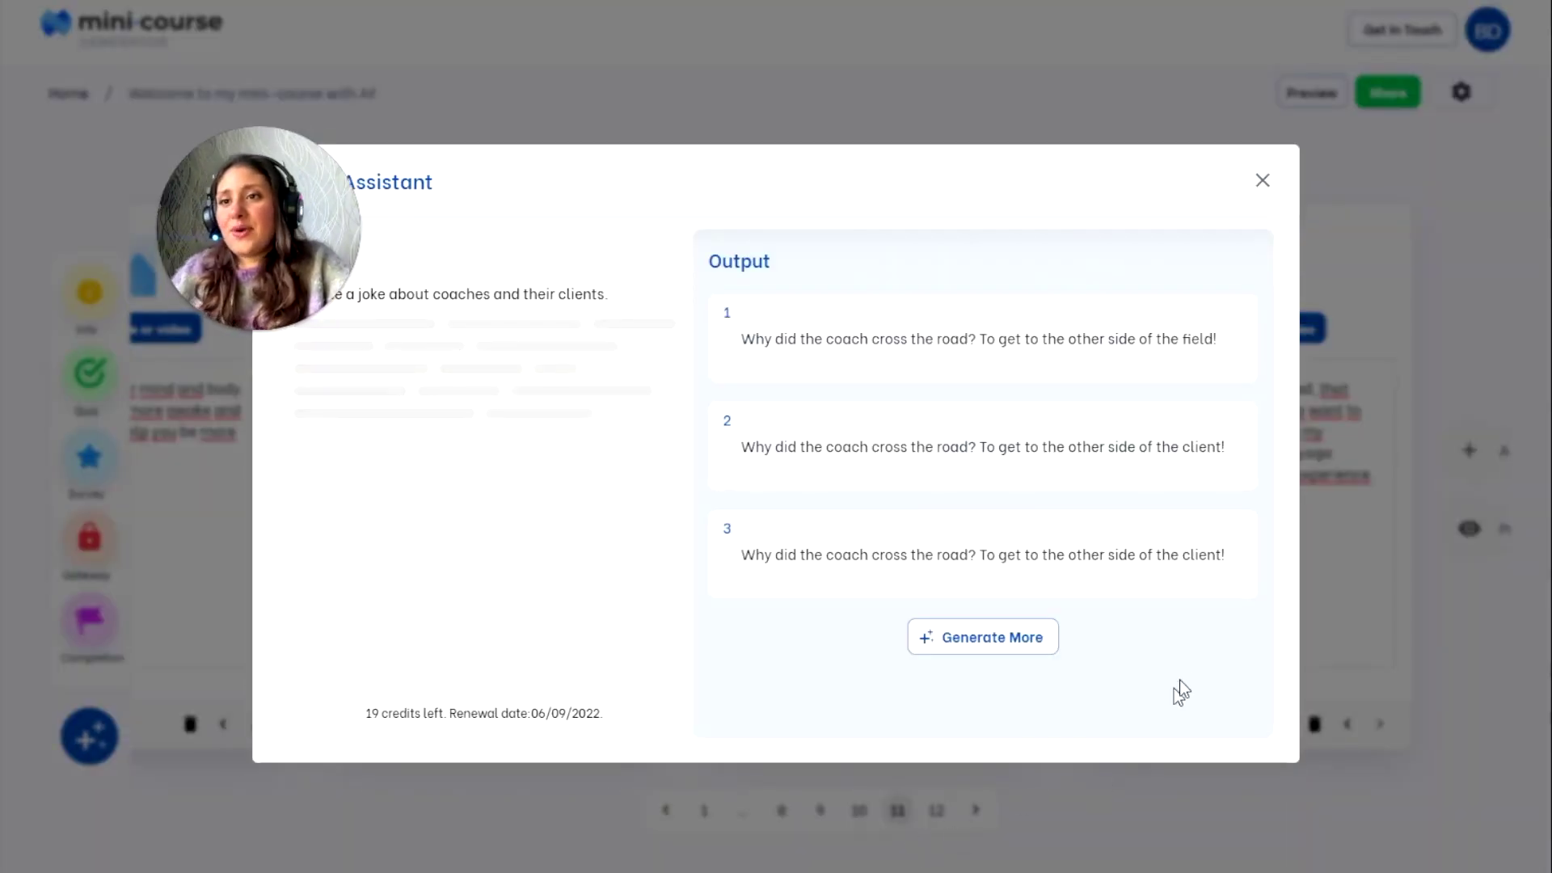
Insert the AI's third joke about the coach crossing the road into the joke card.
{"action": "left_click", "coordinate": [1172, 584]}
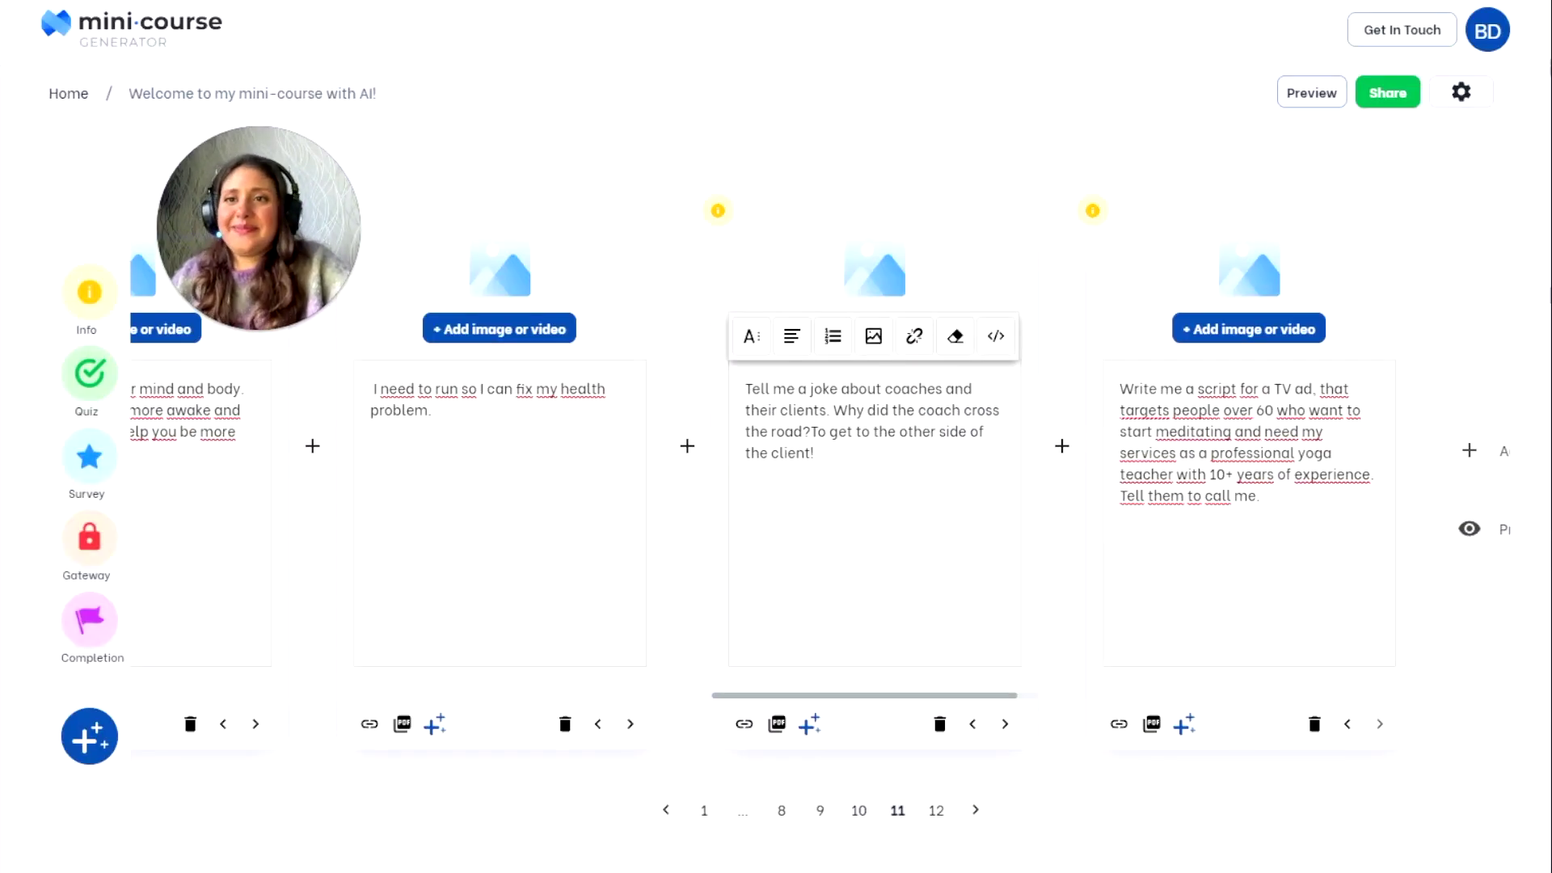
{"action": "left_click", "coordinate": [1249, 495]}
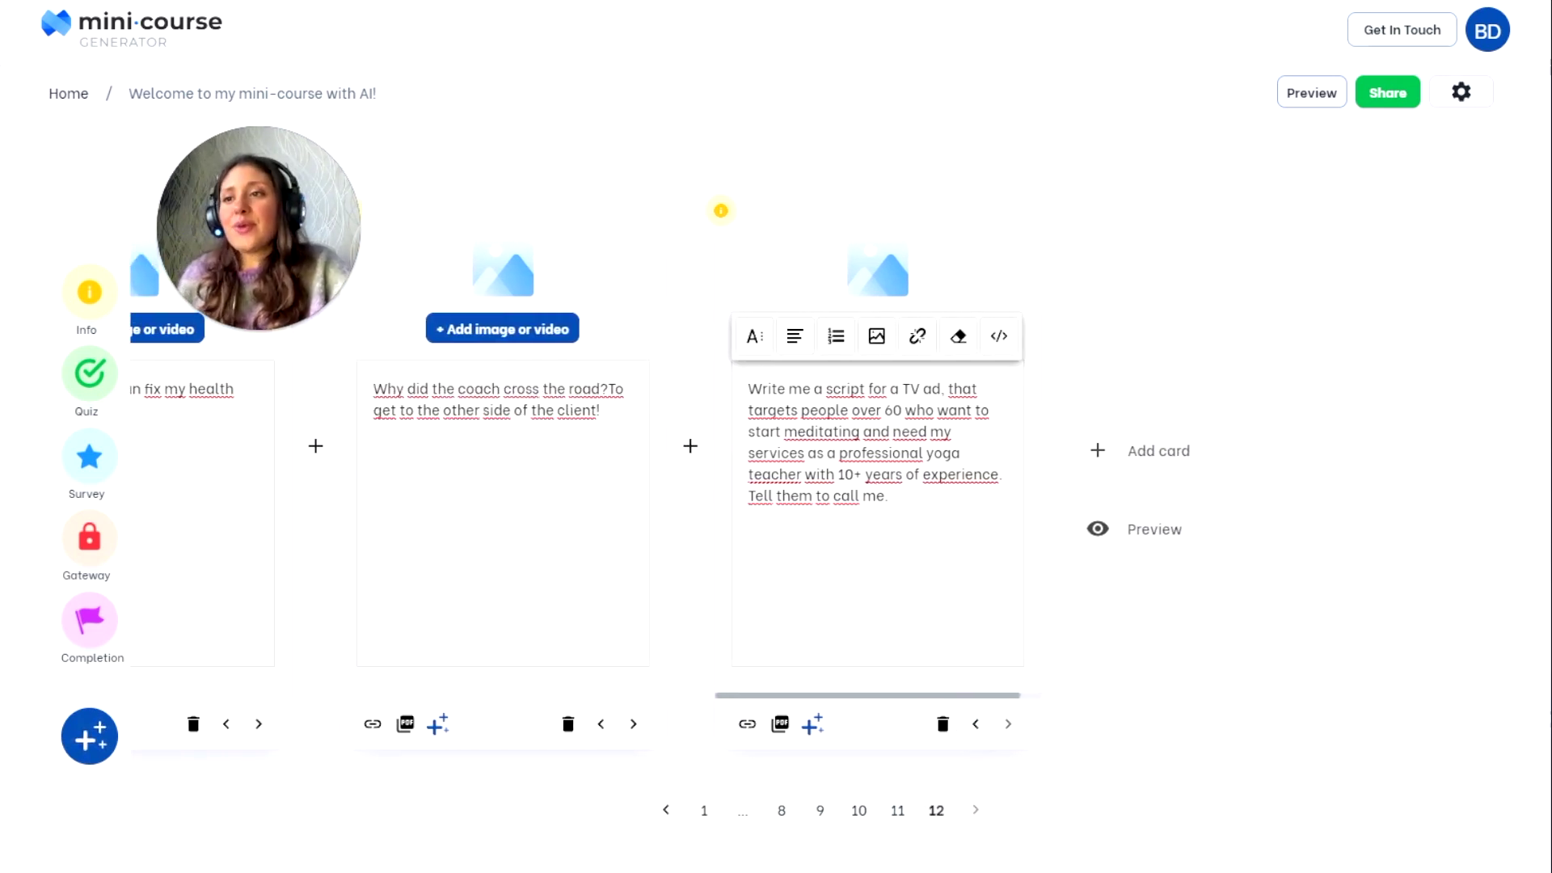
{"action": "type", "text": ". Tell them to call me."}
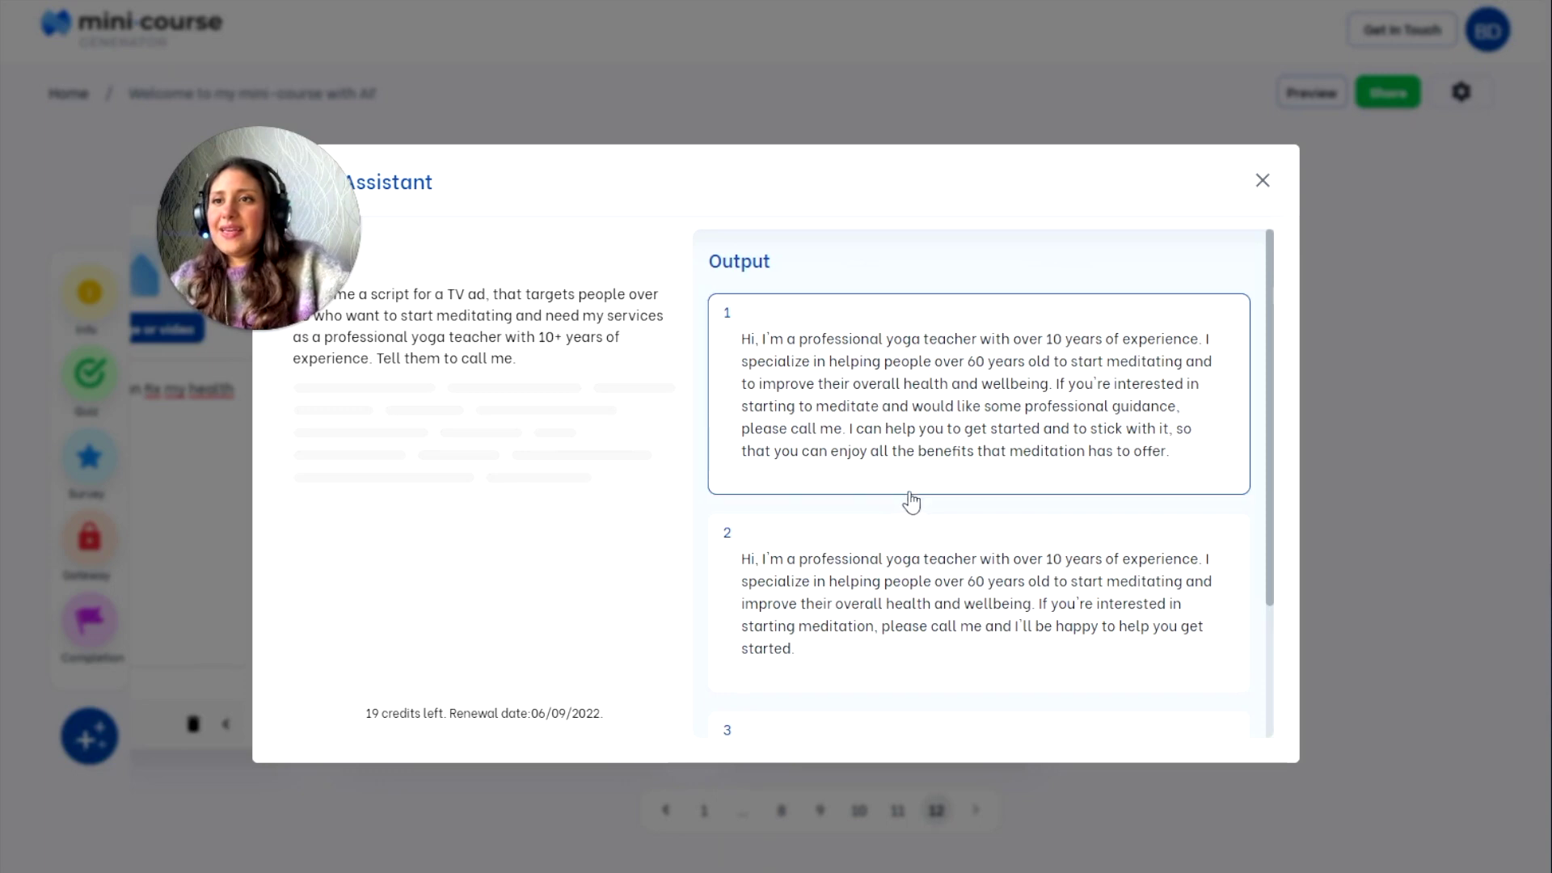
{"action": "scroll", "coordinate": [1128, 405], "scroll_direction": "down", "scroll_amount": 3}
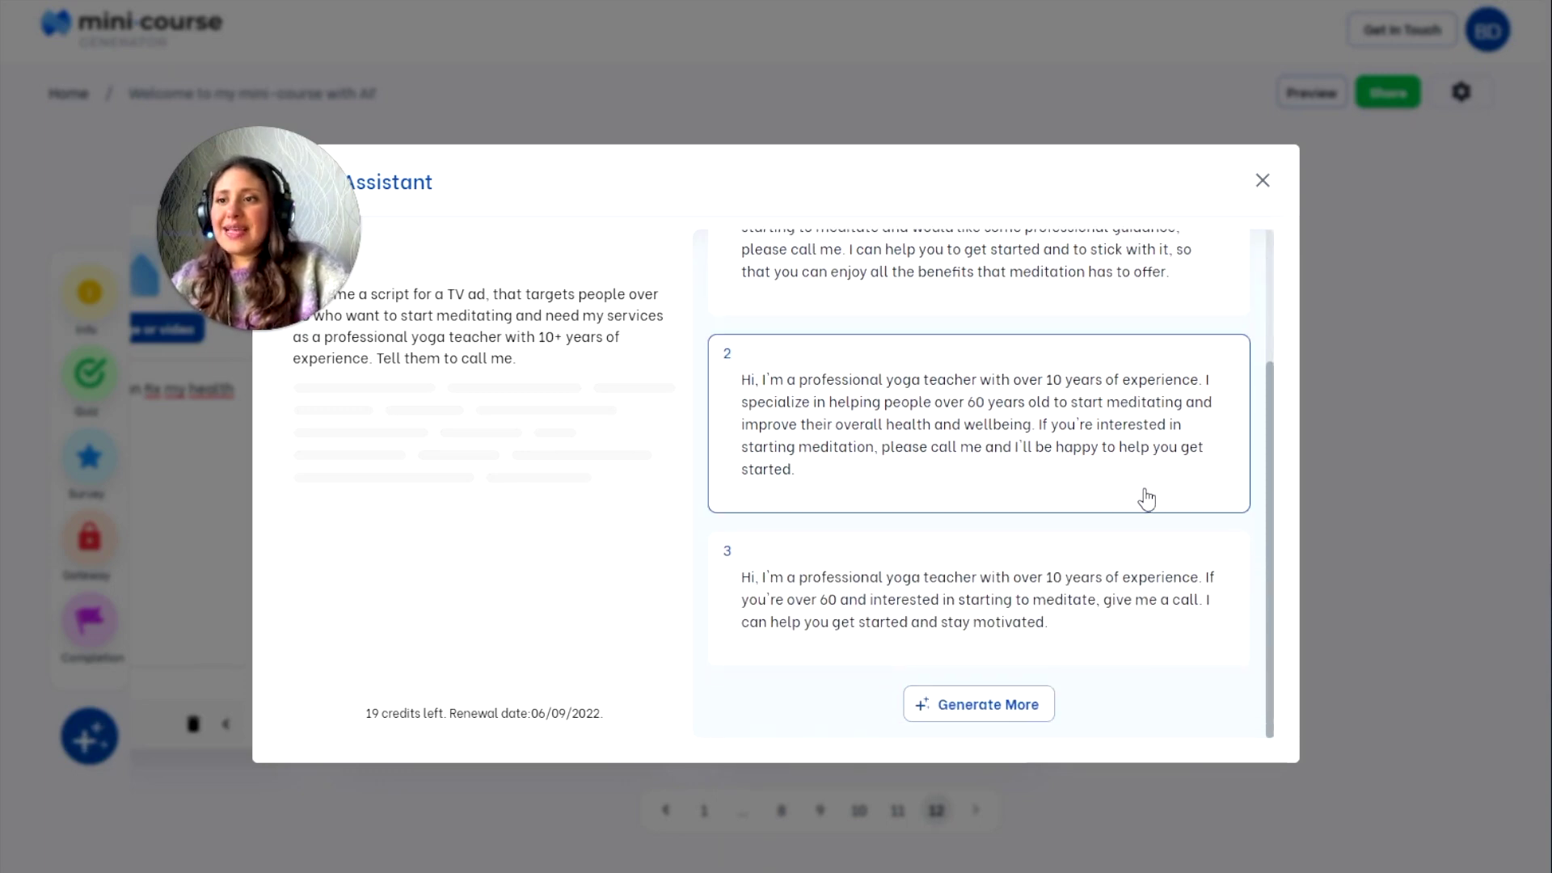
{"action": "scroll", "coordinate": [1134, 559], "scroll_direction": "up", "scroll_amount": 3}
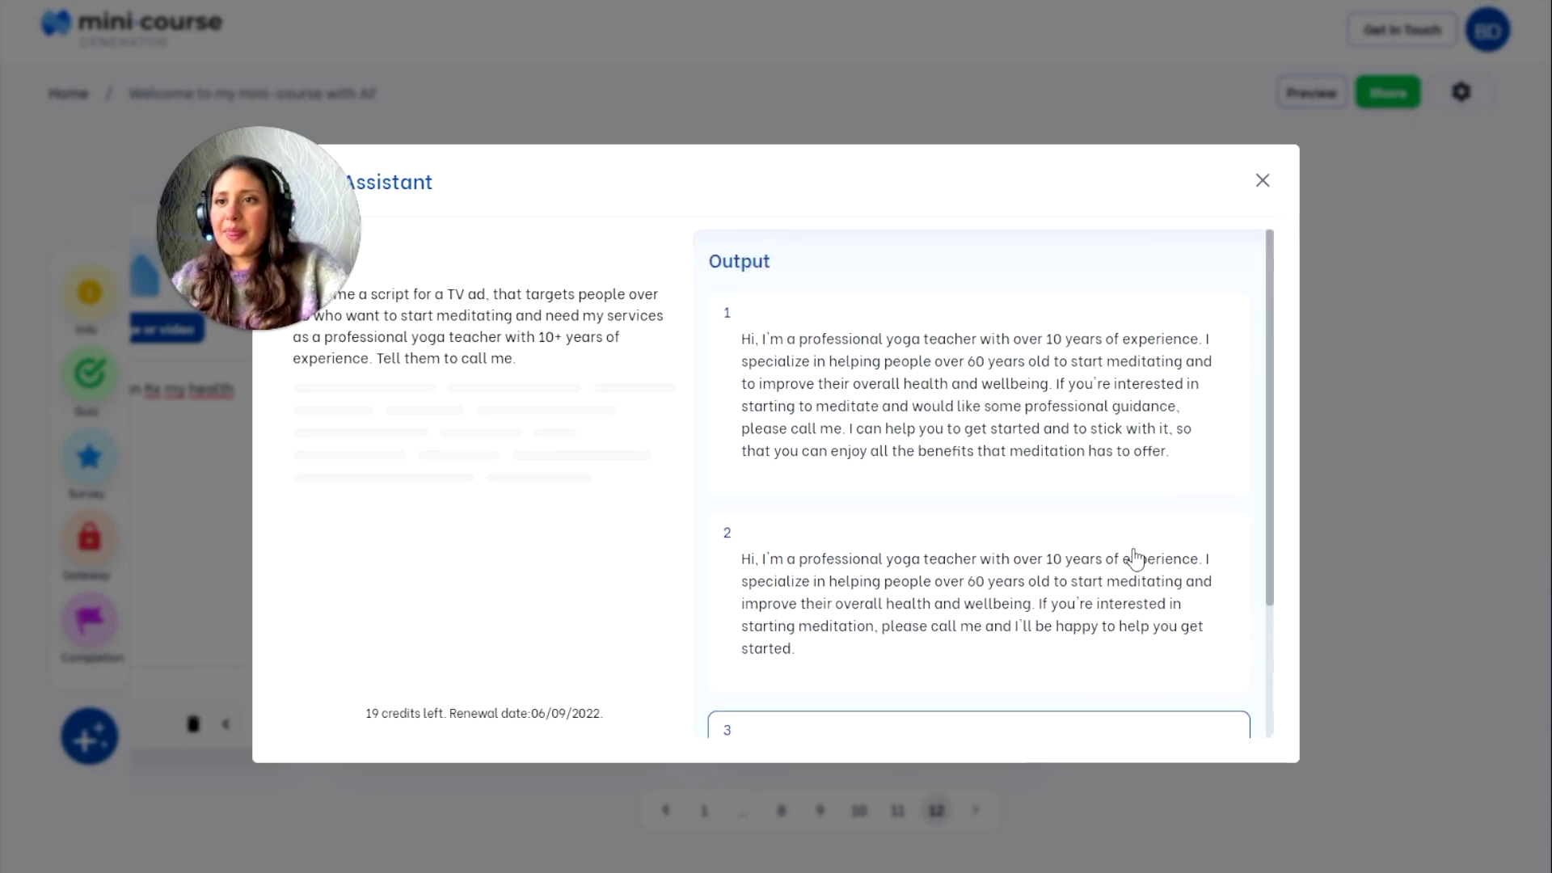
Insert the AI's first yoga-teacher ad script for over-60s and delete the original prompt sentence.
{"action": "left_click", "coordinate": [1010, 415]}
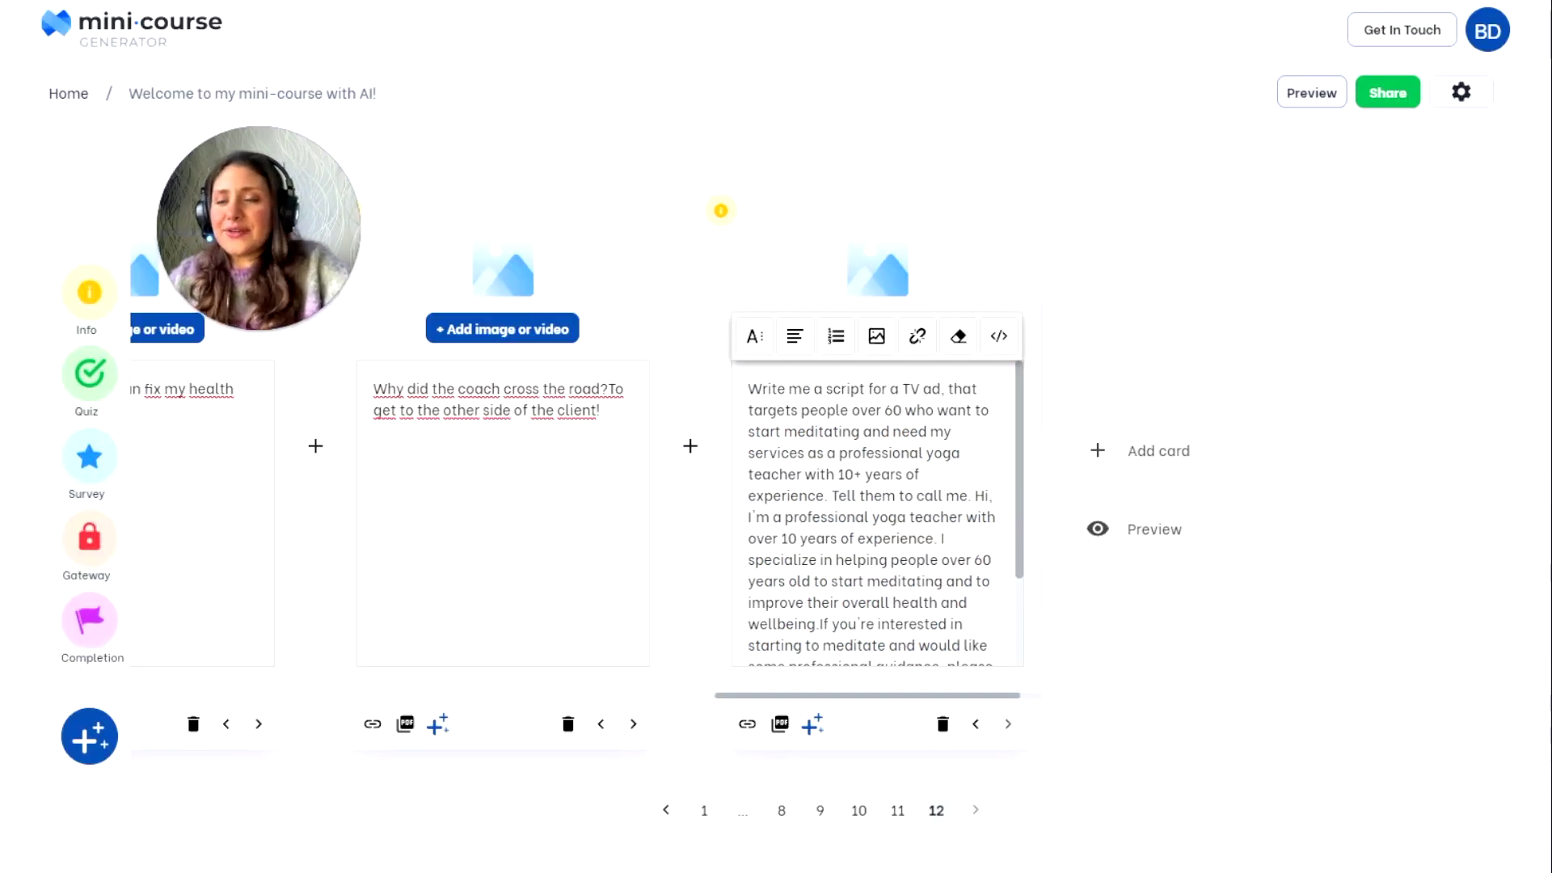
{"action": "left_click_drag", "start_coordinate": [975, 495], "coordinate": [748, 388]}
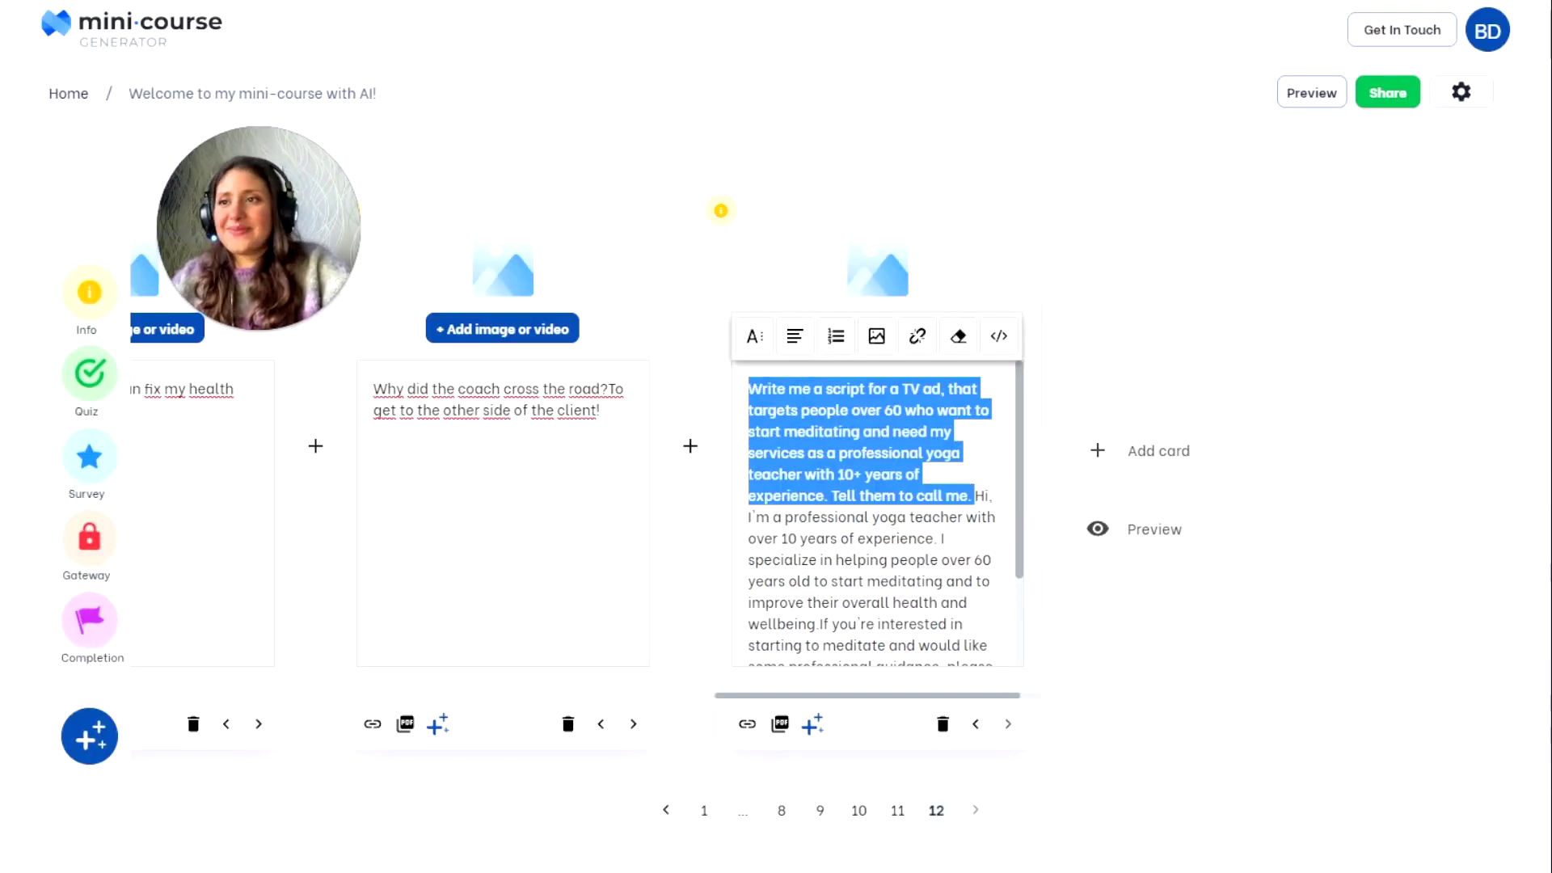
{"action": "key", "text": "BackSpace"}
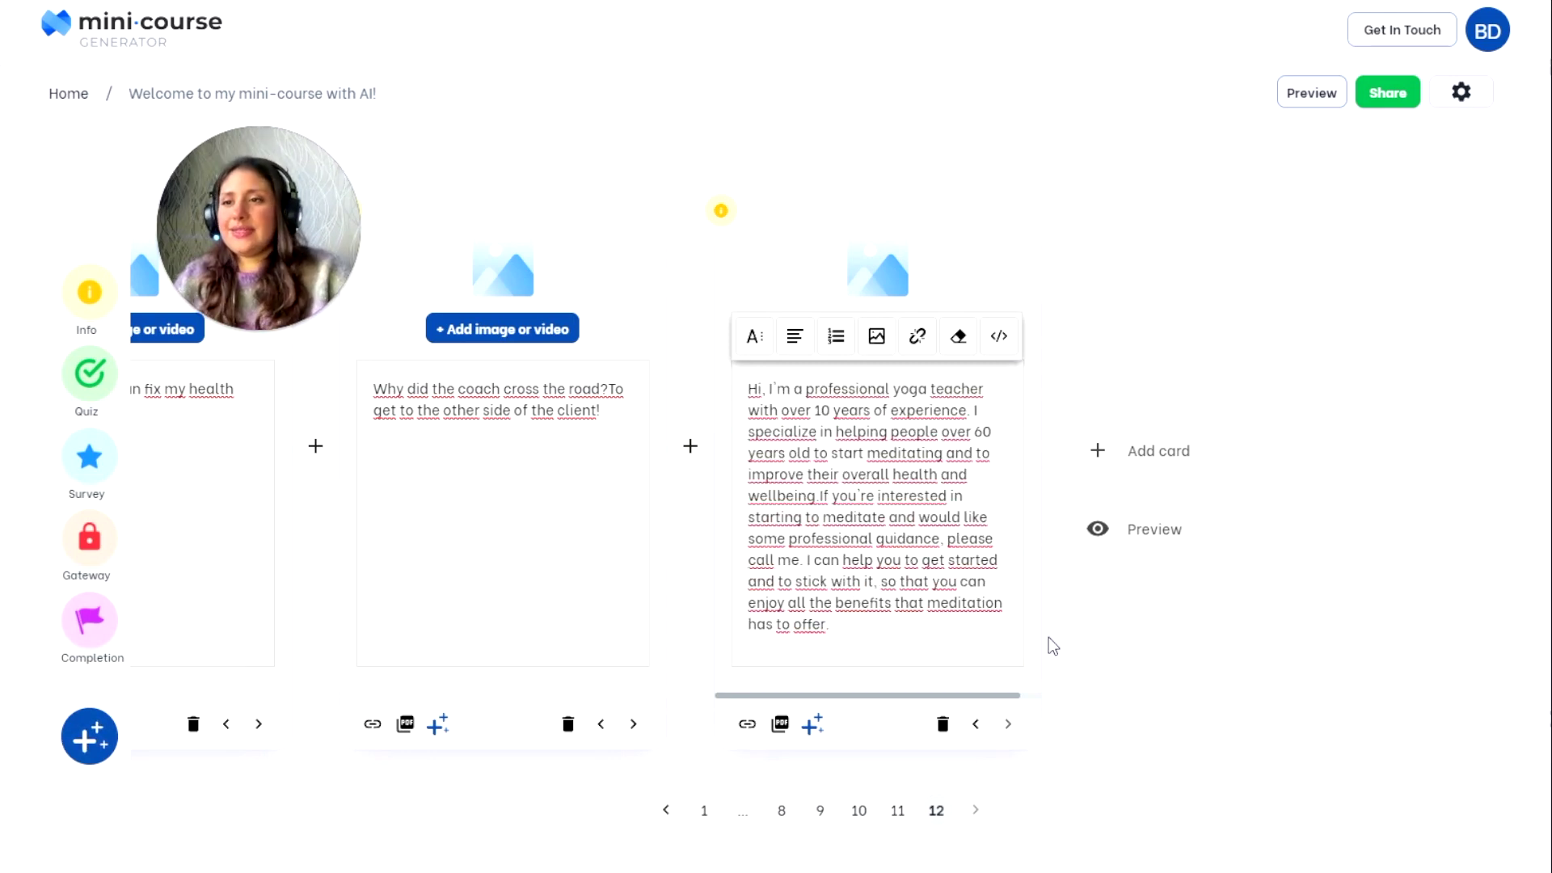